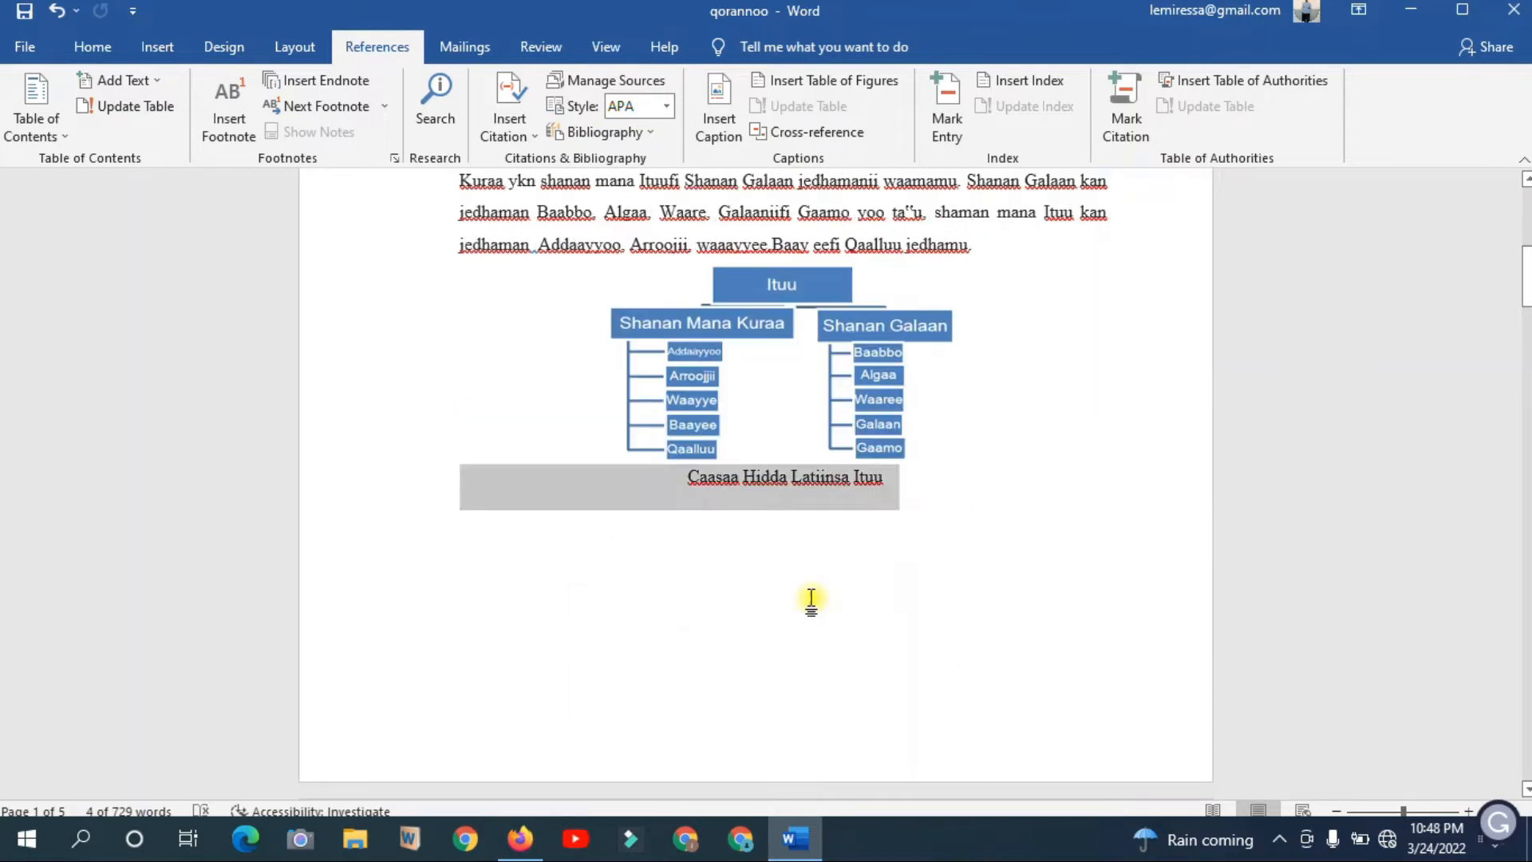
click(810, 557)
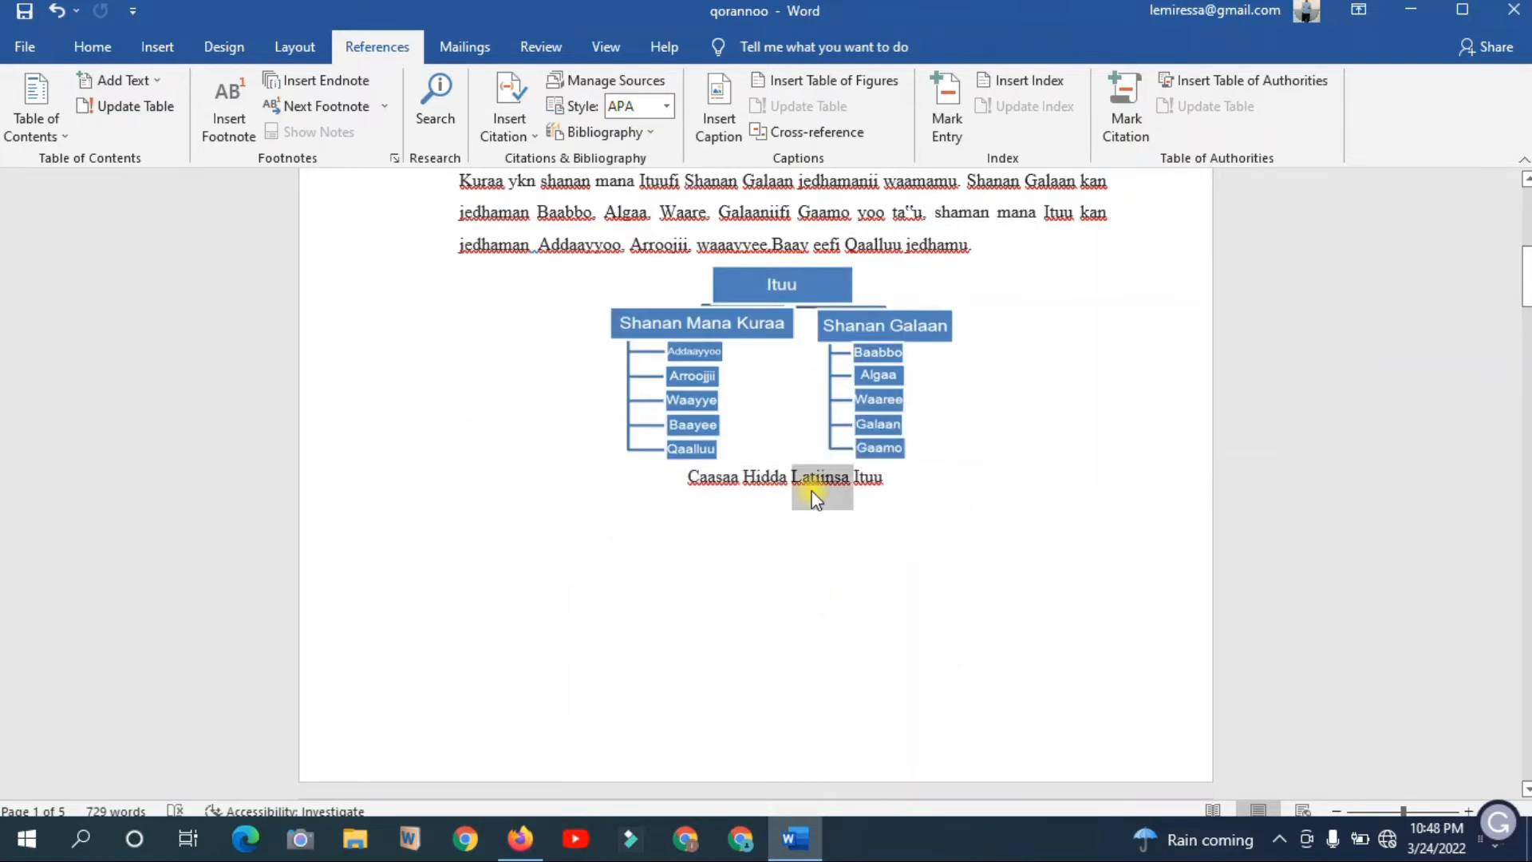
triple_click(812, 492)
click(872, 532)
drag(896, 476, 706, 501)
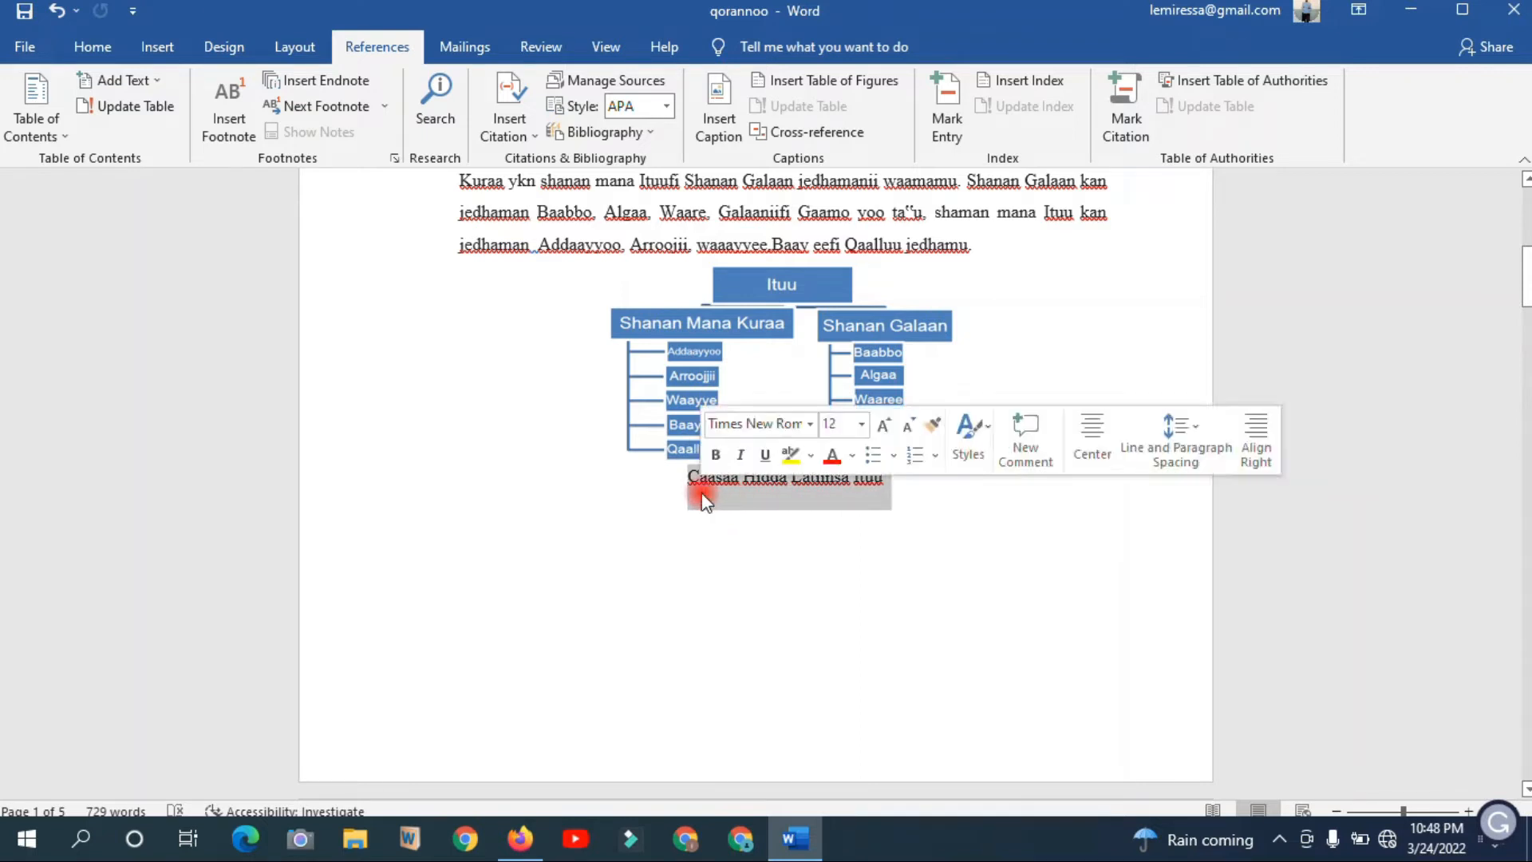
click(705, 501)
triple_click(769, 477)
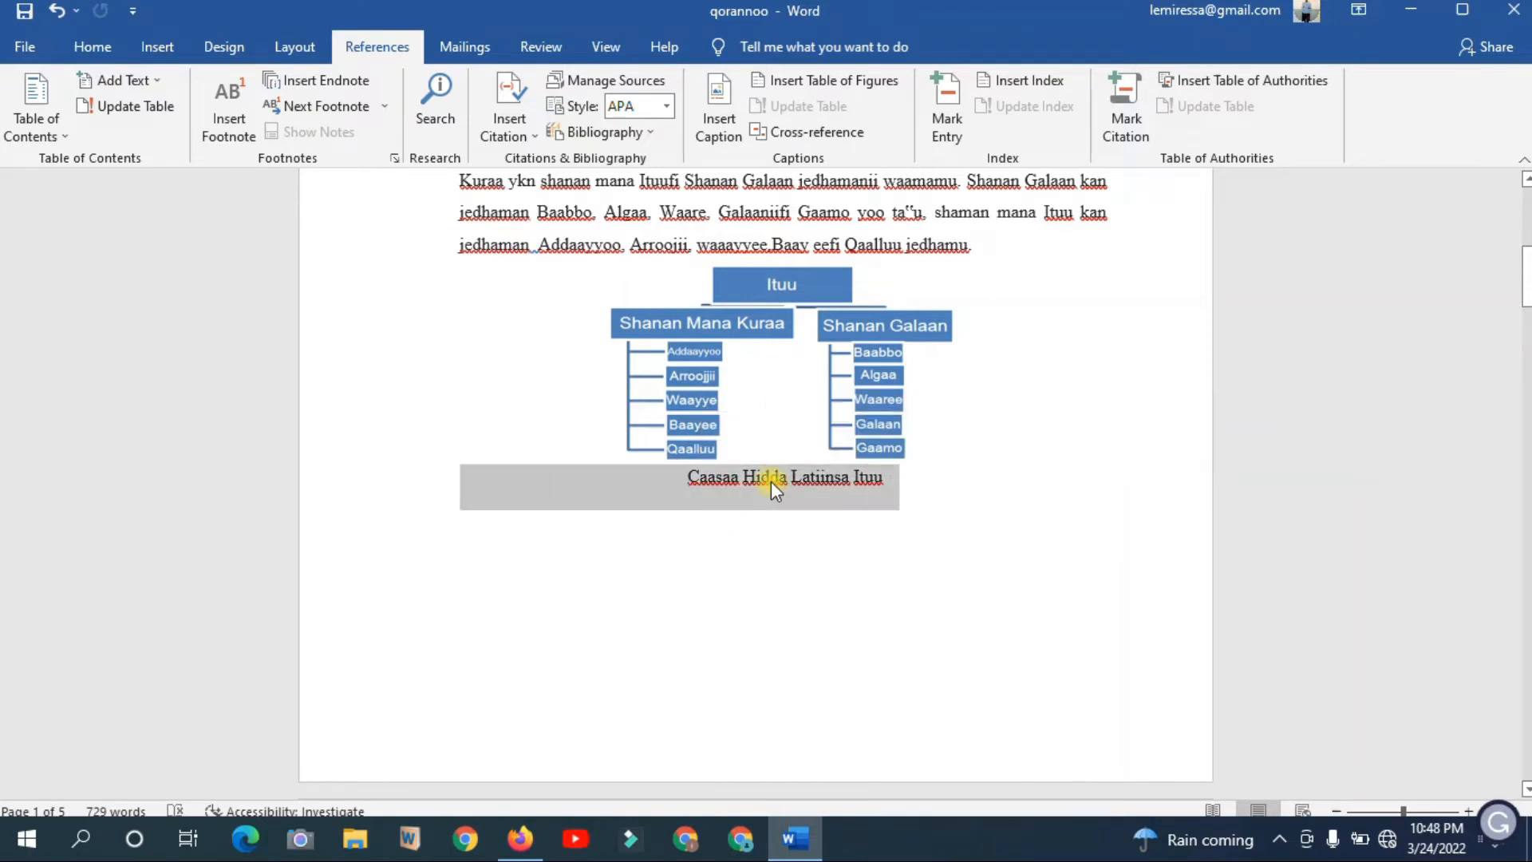
click(771, 481)
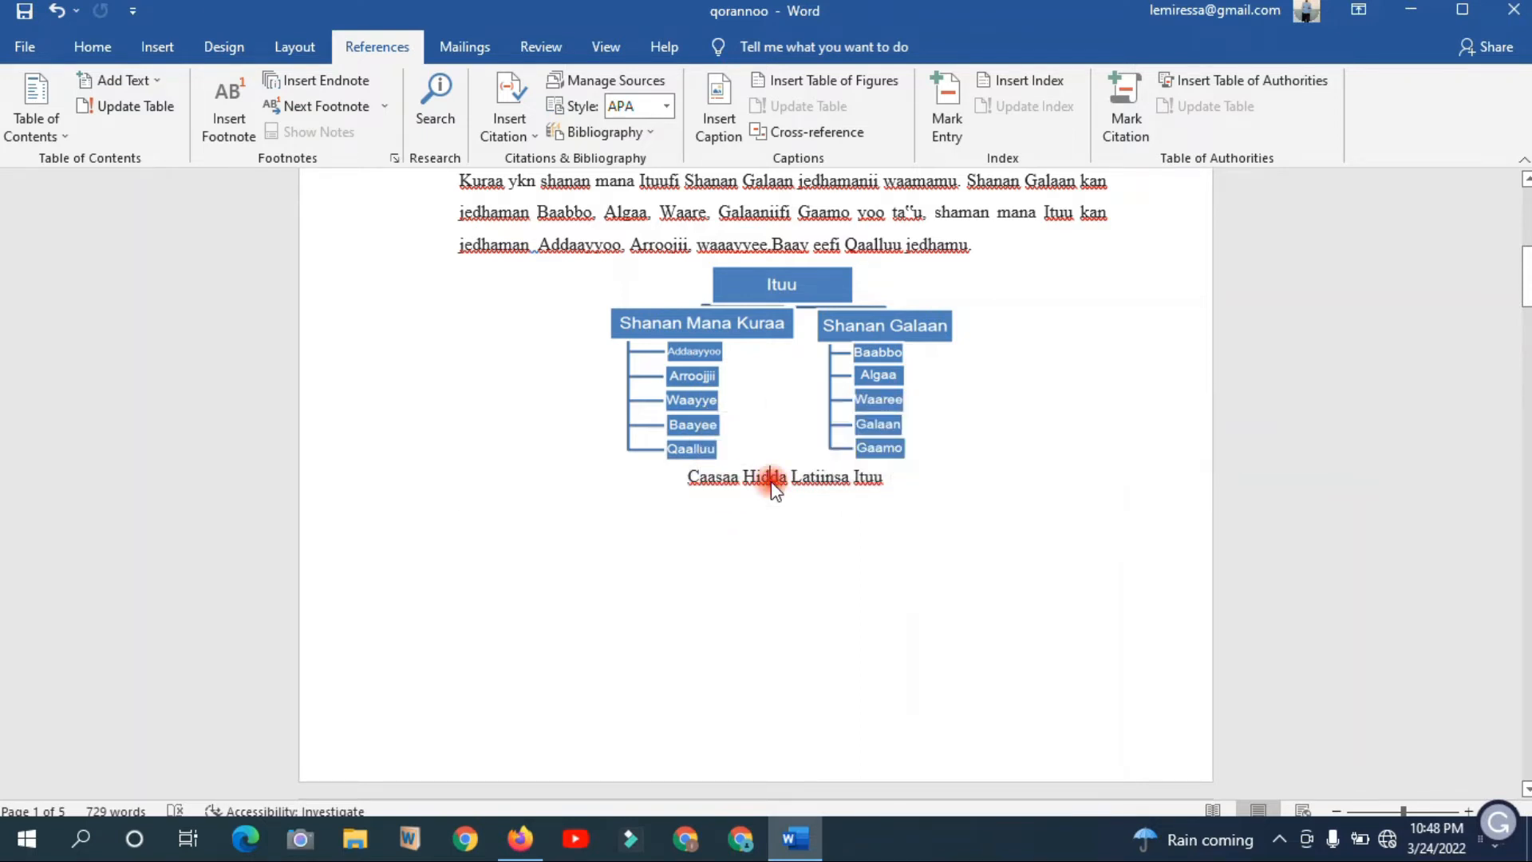
double_click(836, 477)
click(763, 530)
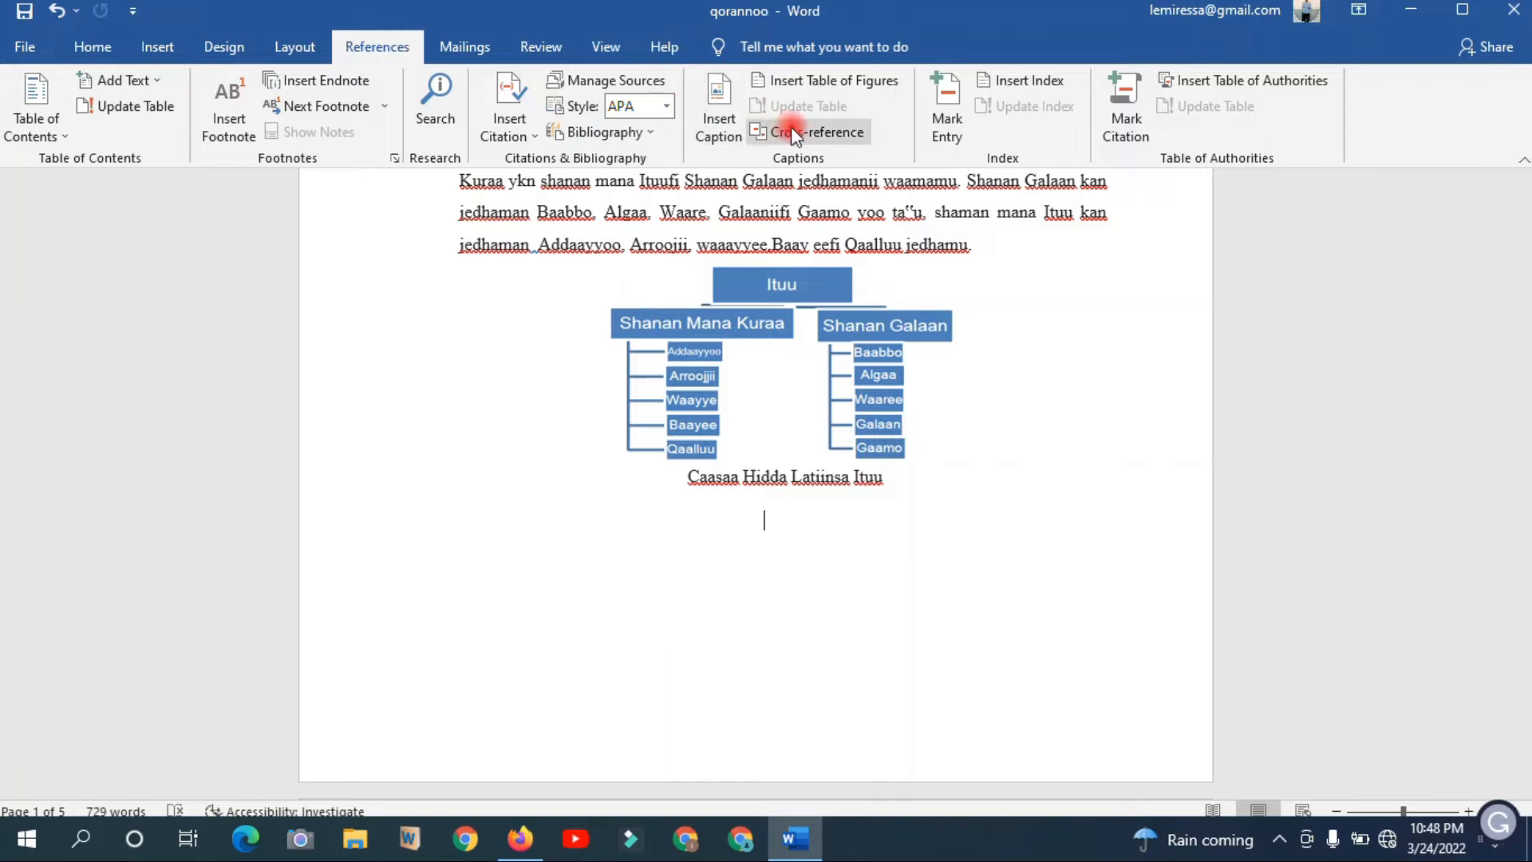
Insert a caption with the new label "Figure 1." in front of the "Caasaa Hidda Latiinsa Ituu" text below the Ituu diagram.
click(725, 101)
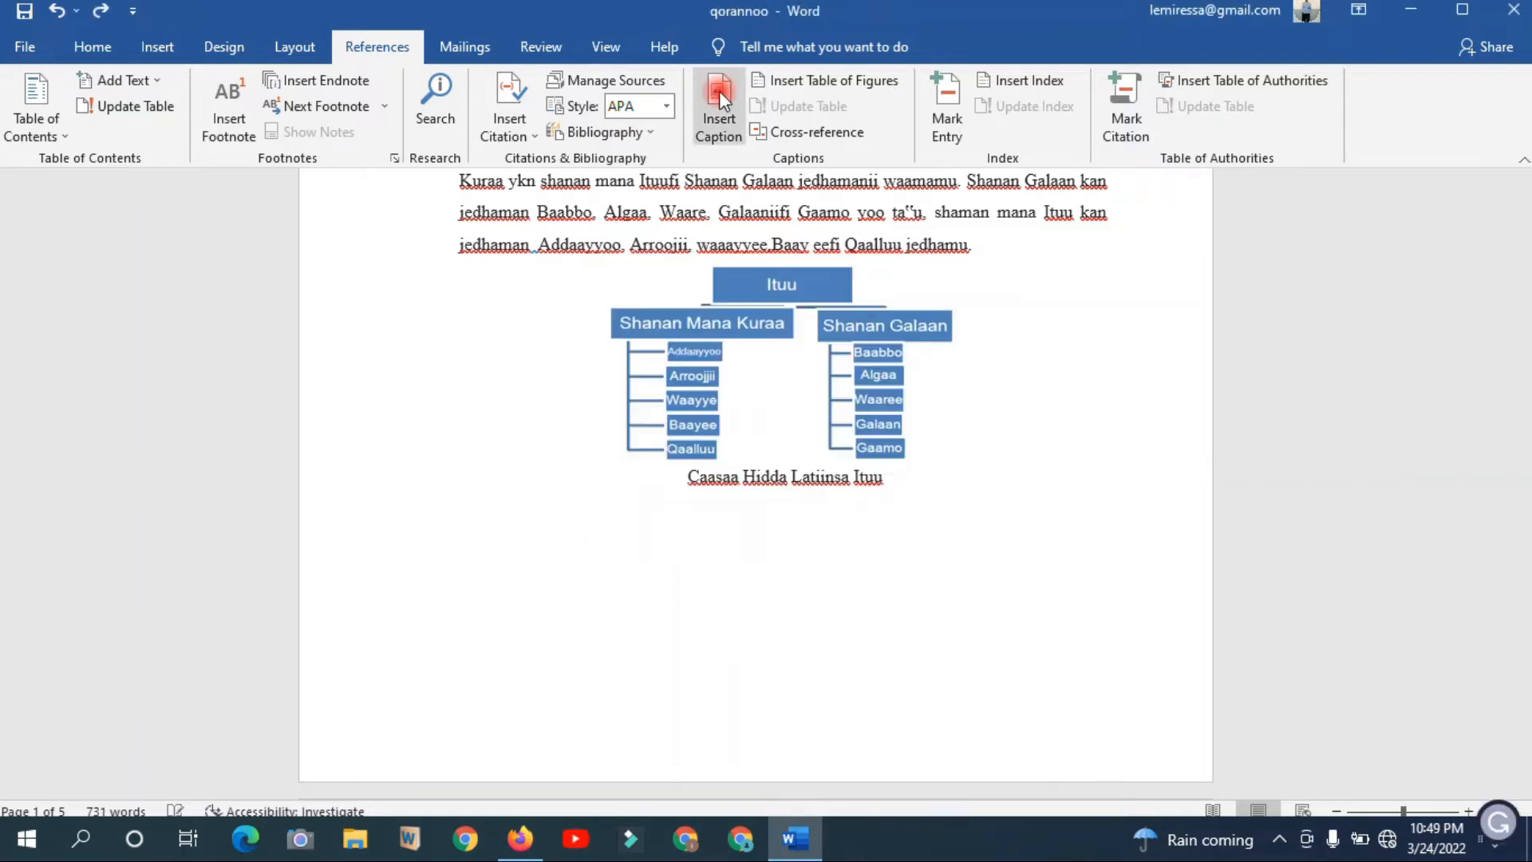
click(720, 96)
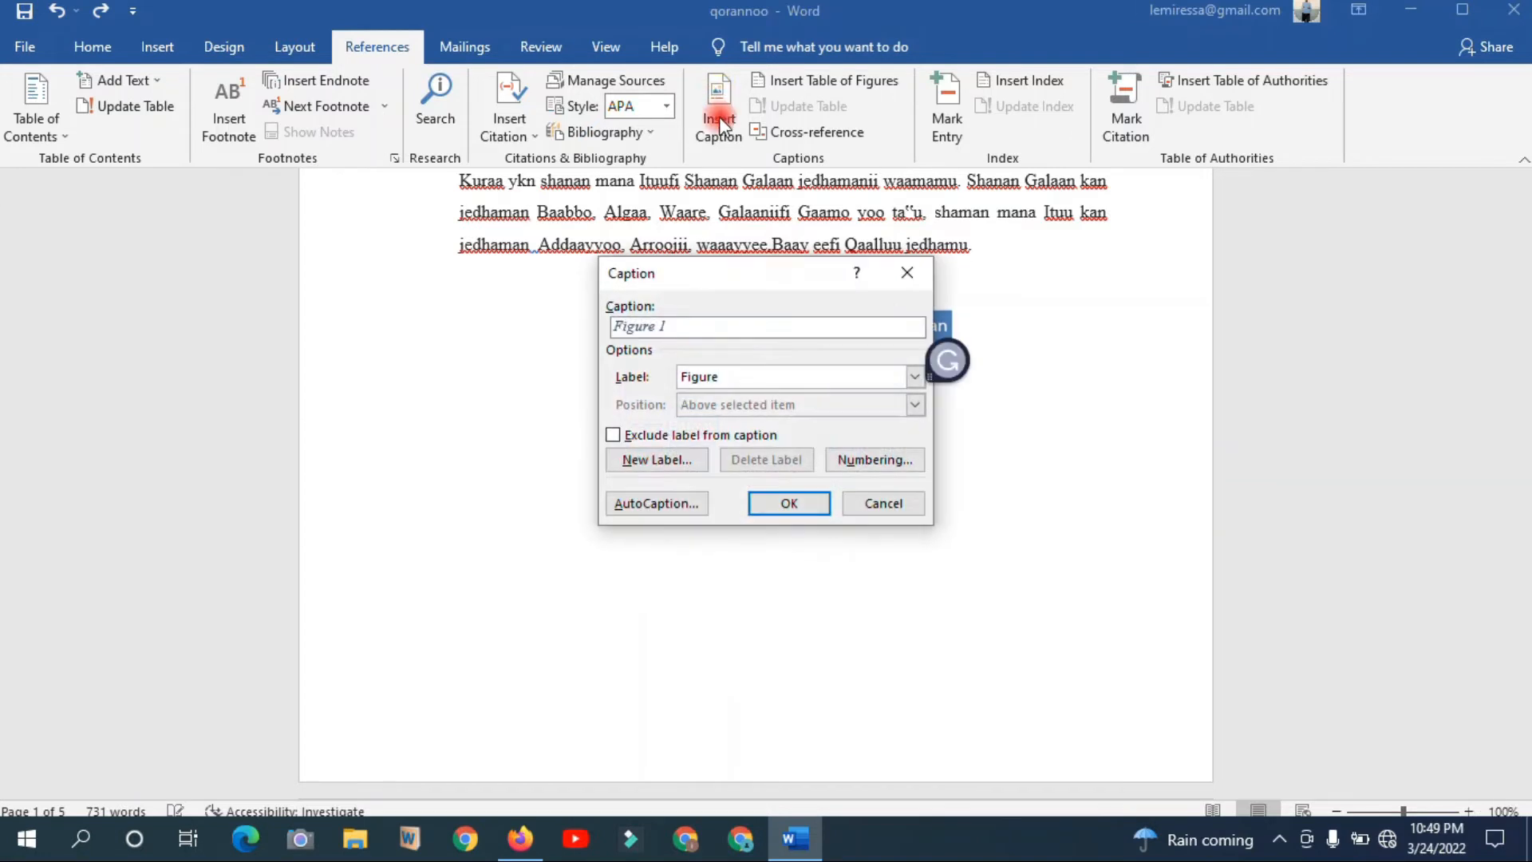
click(678, 461)
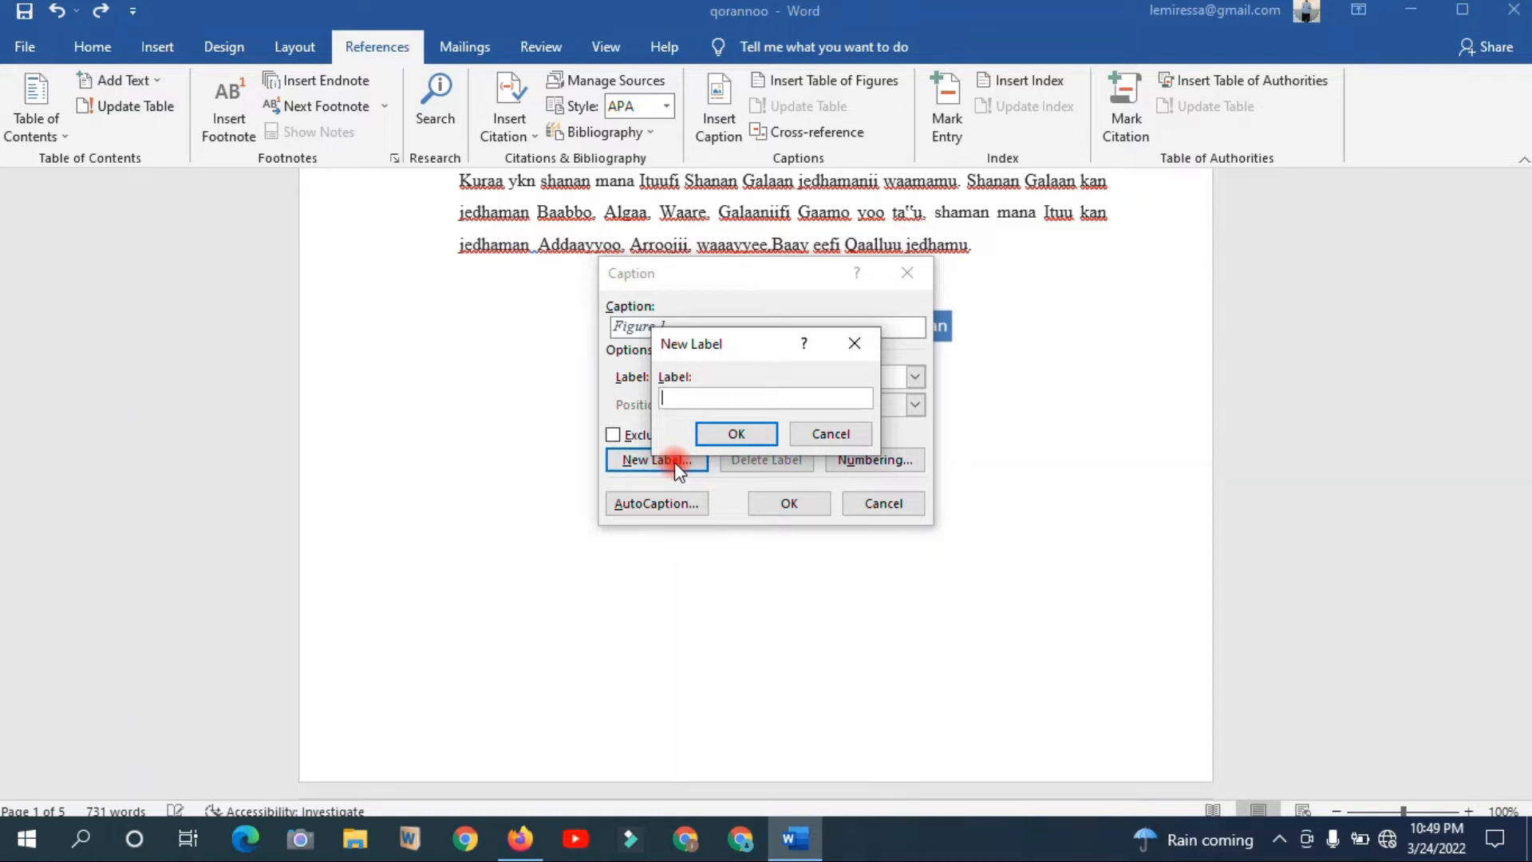
text(Figure 1.)
click(736, 434)
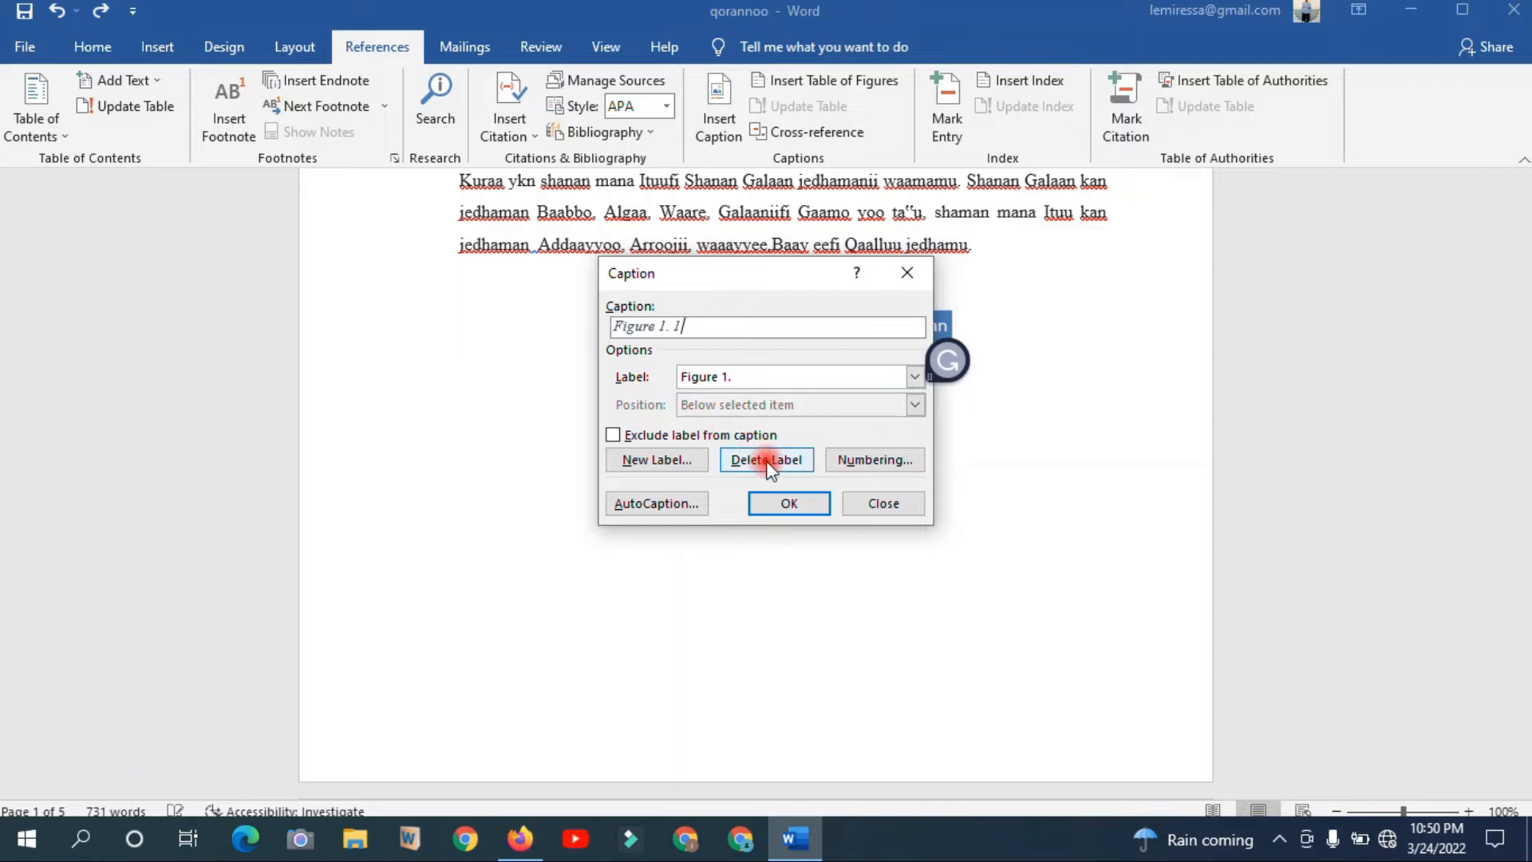
click(785, 504)
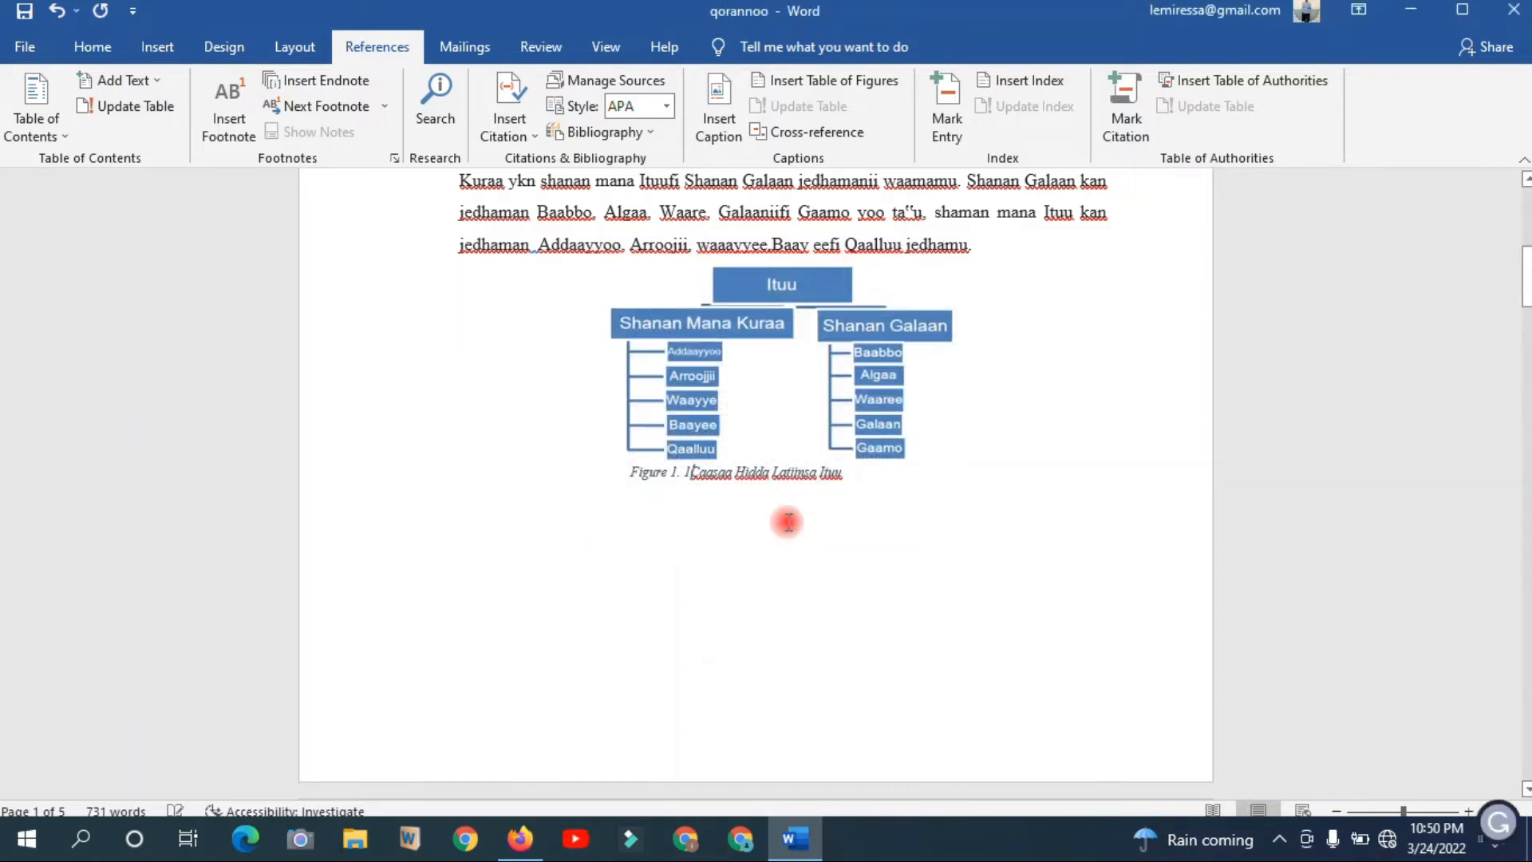
Add a space after the figure number in the Ituu diagram's caption and change the font size of the whole caption.
click(718, 572)
click(684, 474)
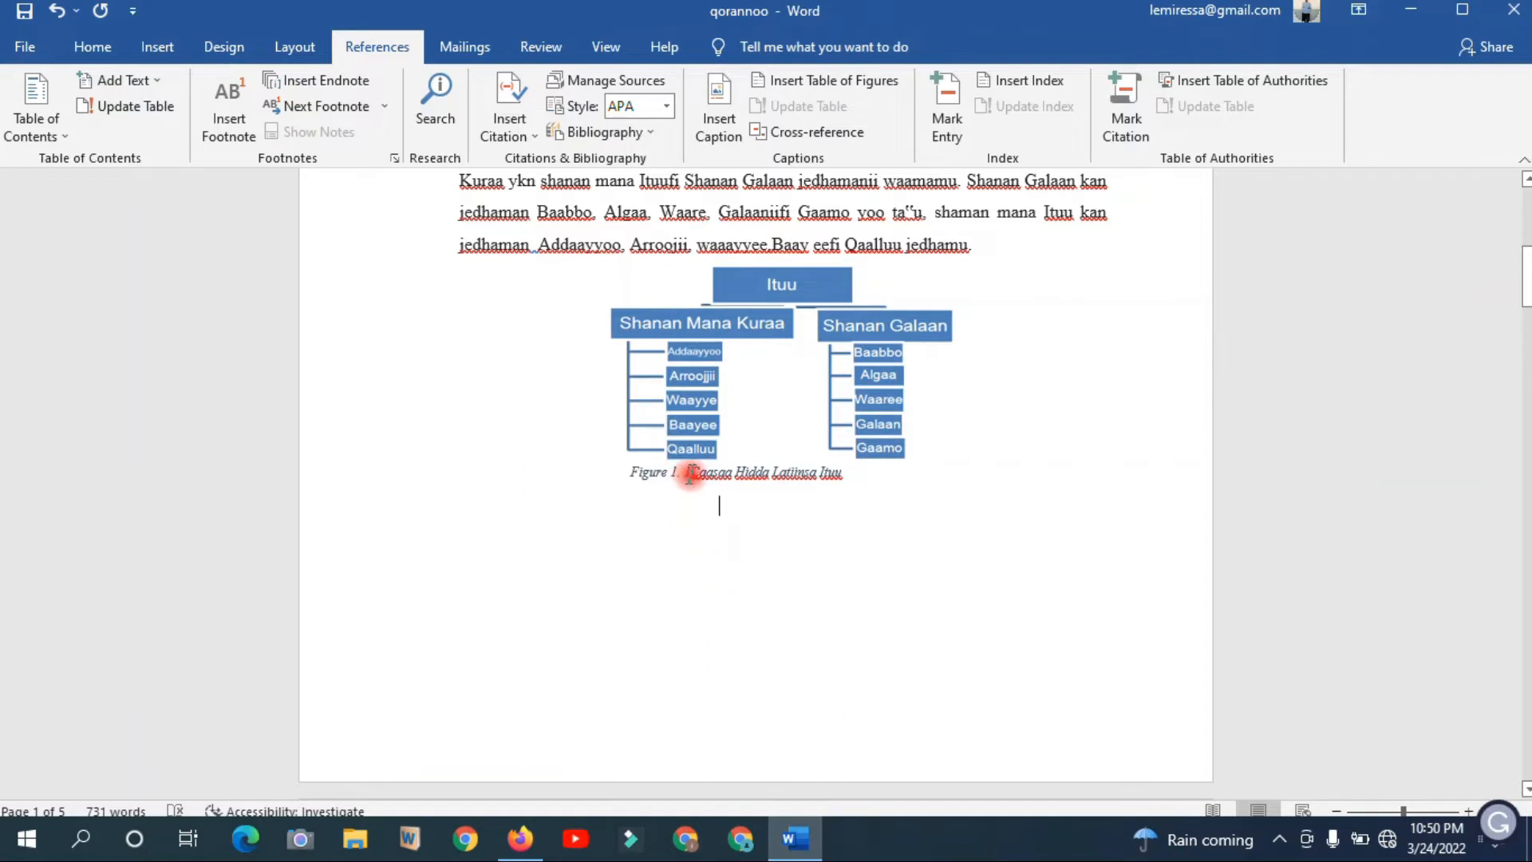
click(725, 472)
drag(855, 474, 628, 471)
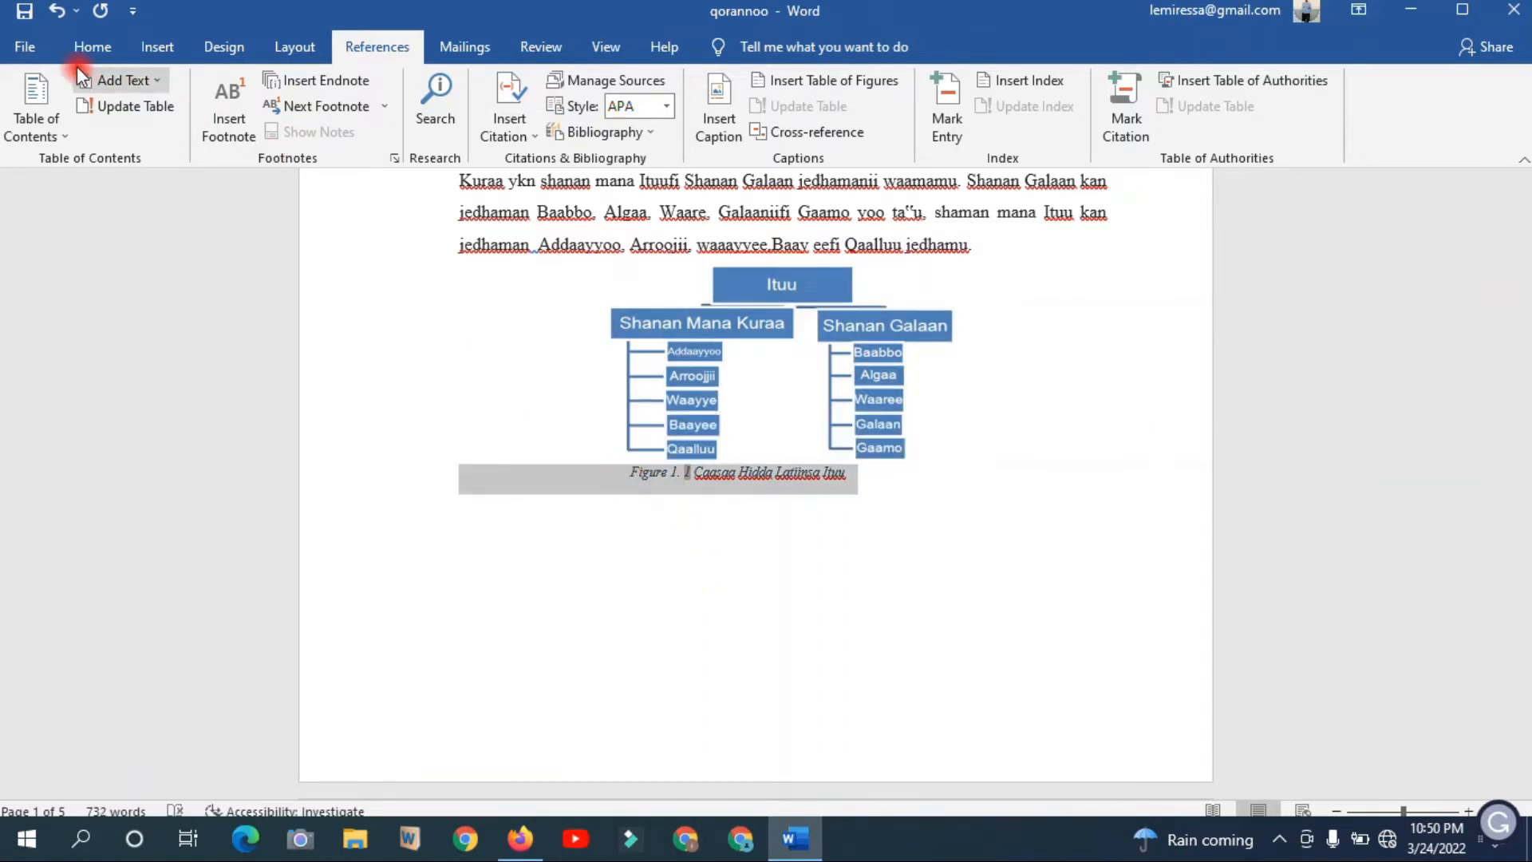
click(88, 47)
click(352, 88)
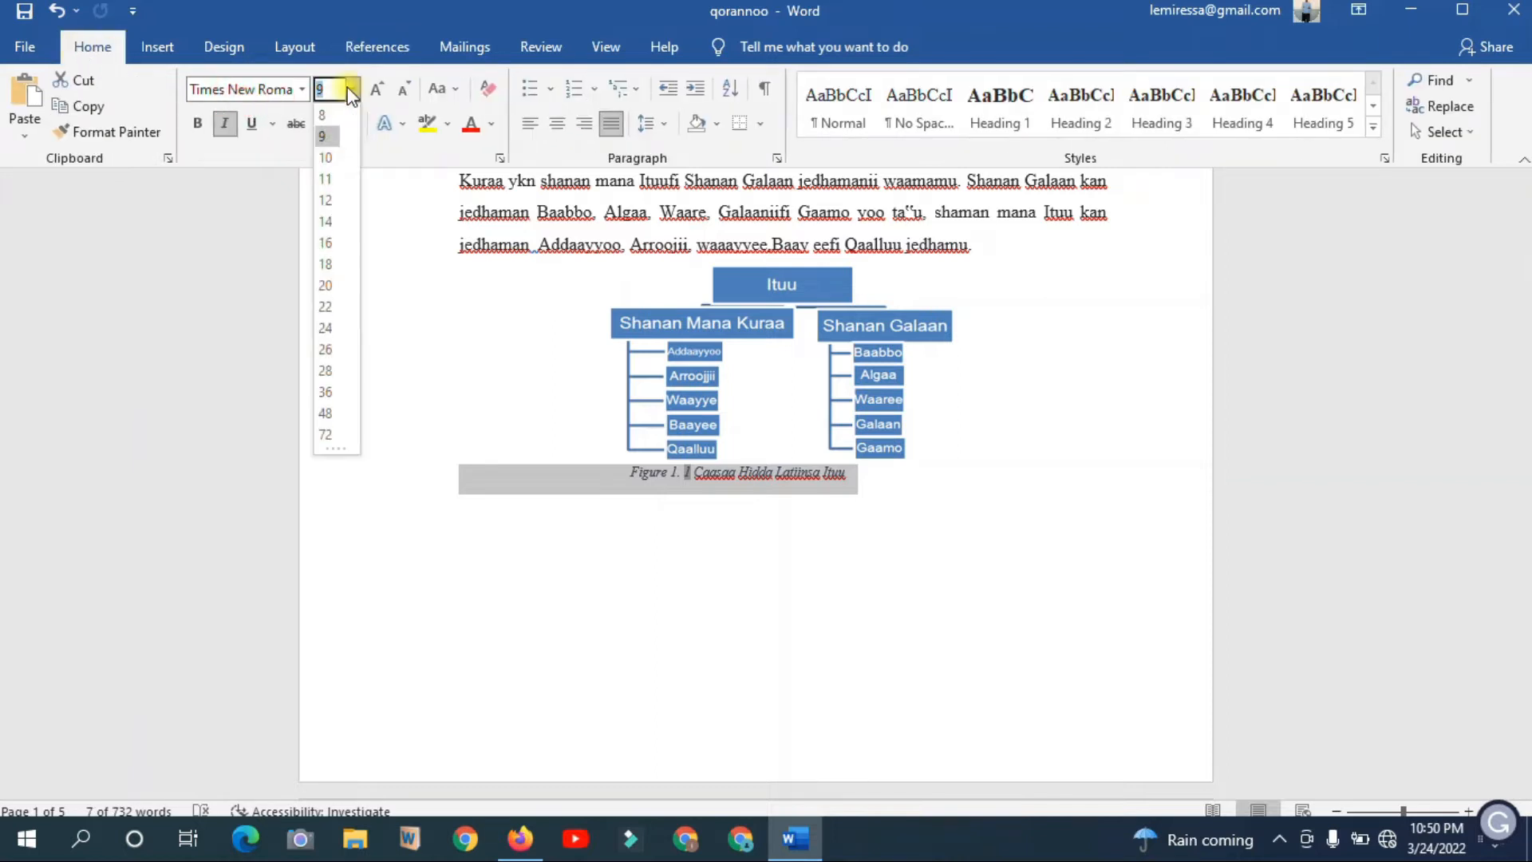
Delete the manual label "Suuraa 4.1." from the caption text below the crowd photo in section 4.1.
key(Down)
key(Down)
key(Down)
key(Down)
key(Down)
key(Down)
key(Down)
key(Down)
key(Down)
key(Down)
key(Down)
key(Down)
key(Down)
key(Down)
key(Down)
key(Down)
key(Down)
key(Down)
key(Down)
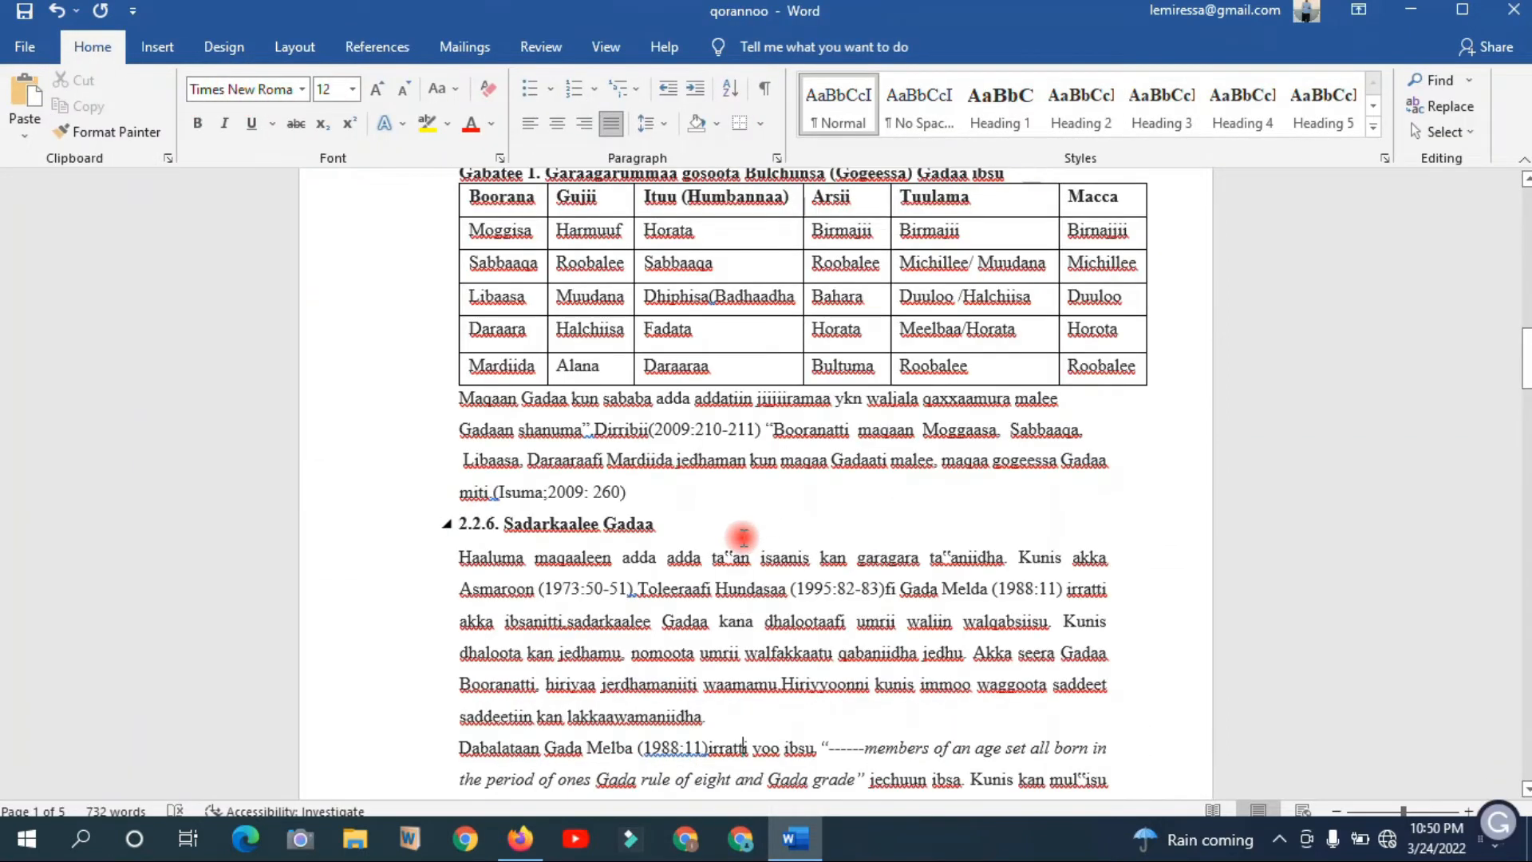
key(Down)
key(Down)
key(Down)
key(Down)
key(Down)
key(Down)
key(Down)
key(Down)
key(Down)
key(Down)
key(Down)
key(Down)
key(Down)
key(Down)
key(Down)
key(Down)
key(Down)
key(Down)
key(Down)
key(Down)
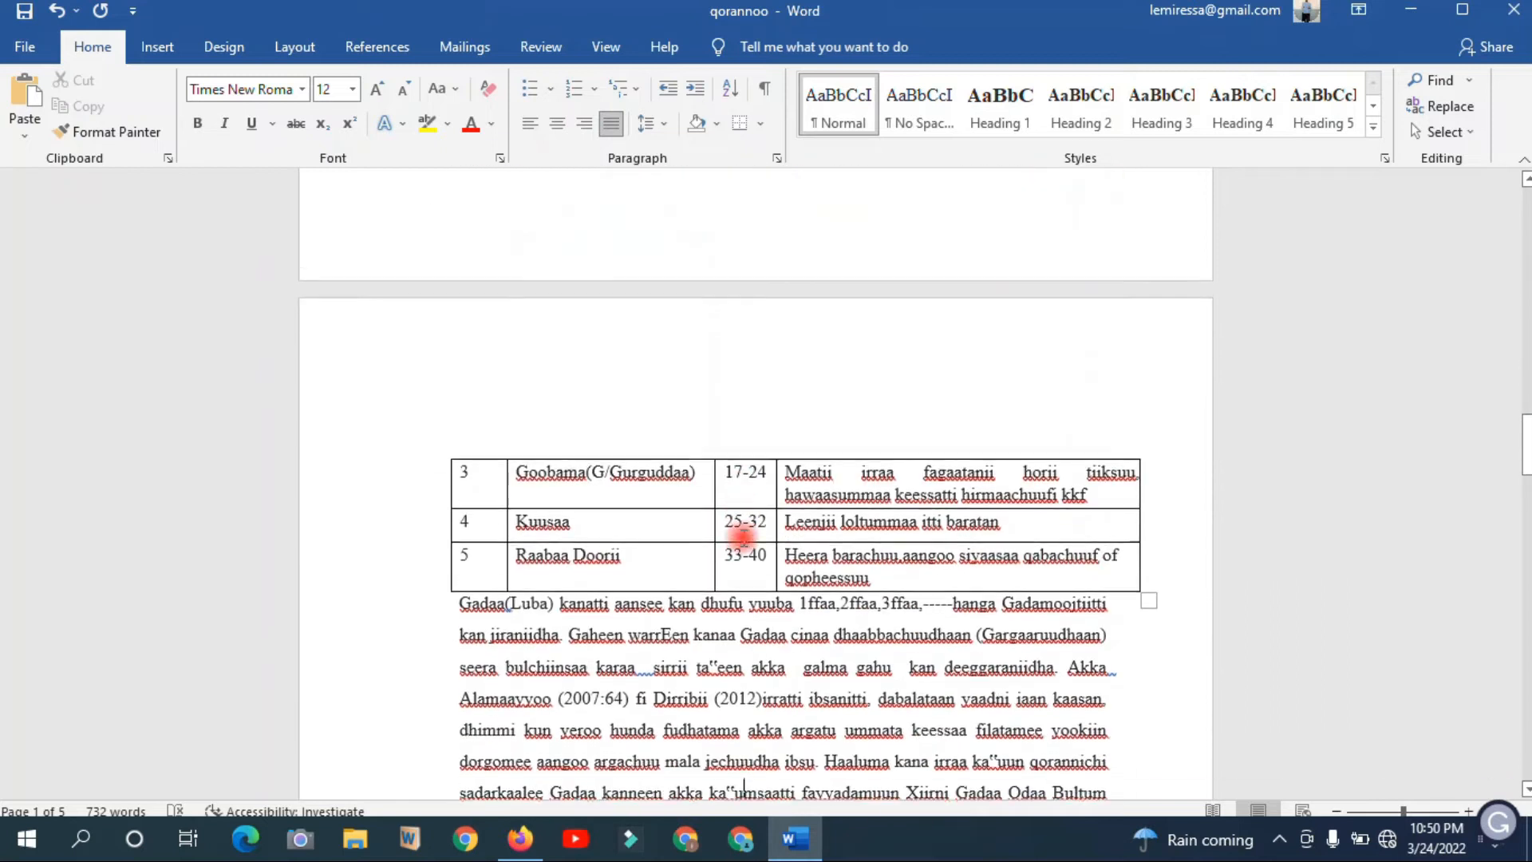
key(Down)
key(Down)
key(Down)
key(Down)
key(Down)
key(Down)
key(Down)
key(Down)
key(Down)
key(Down)
key(Down)
key(Down)
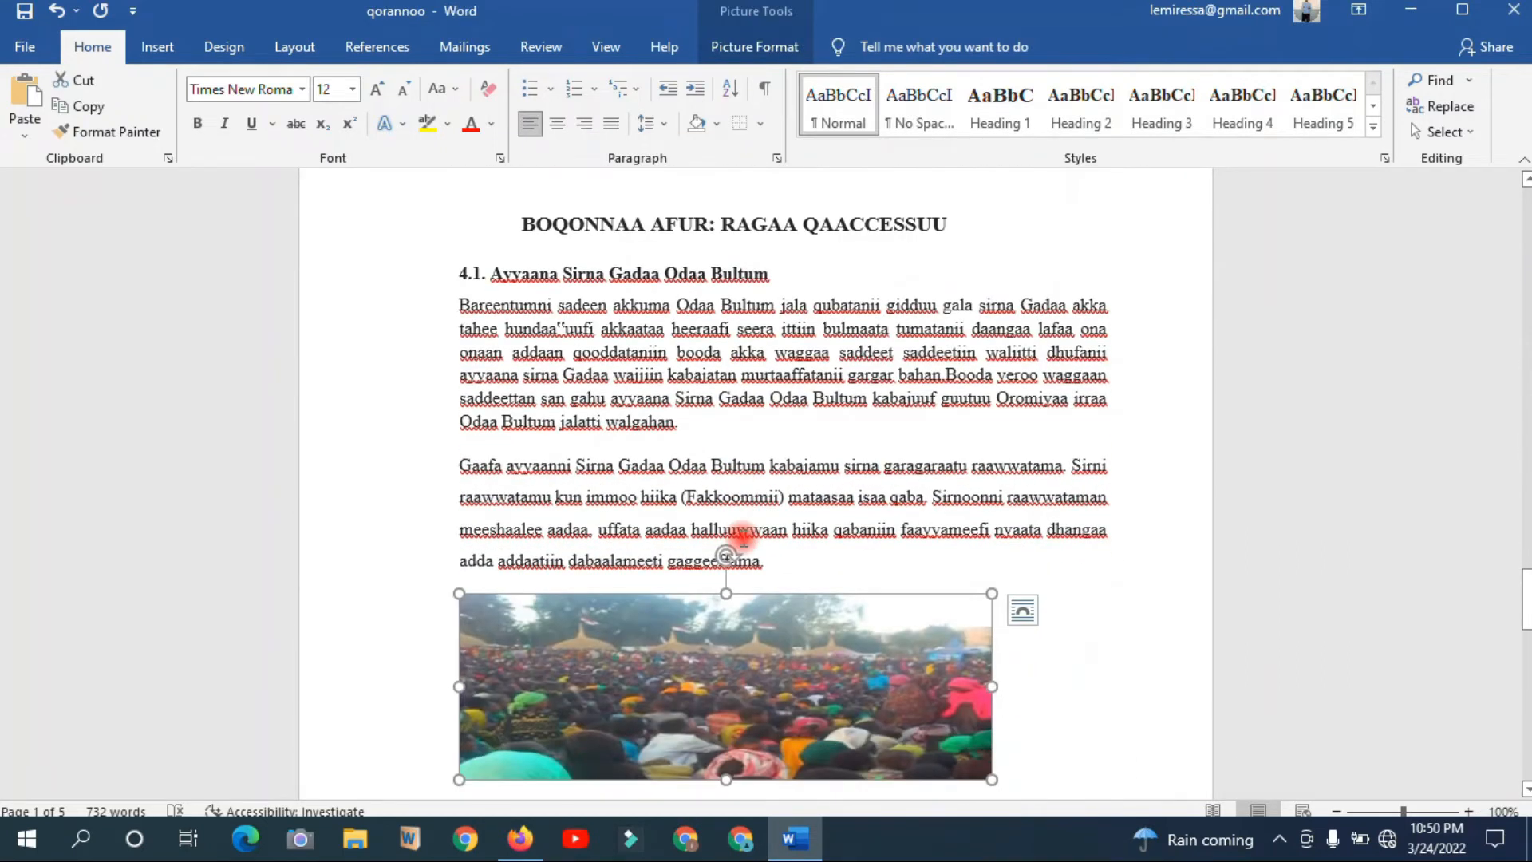
key(Down)
key(Down)
key(Down)
key(Down)
key(Down)
key(Down)
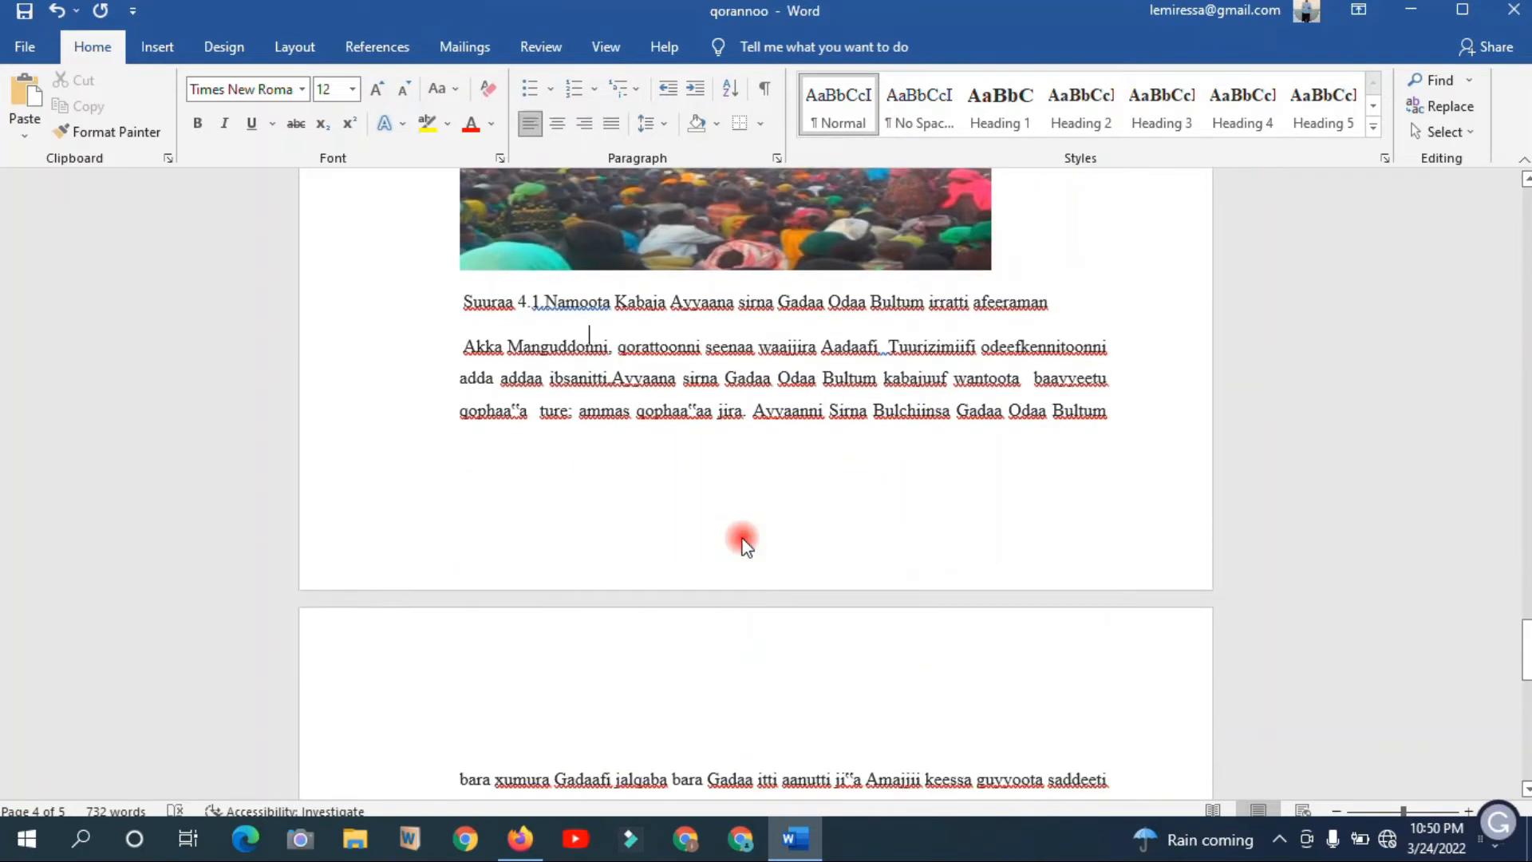
key(Up)
key(Up)
key(Up)
key(Up)
key(Up)
key(Up)
key(Up)
key(Up)
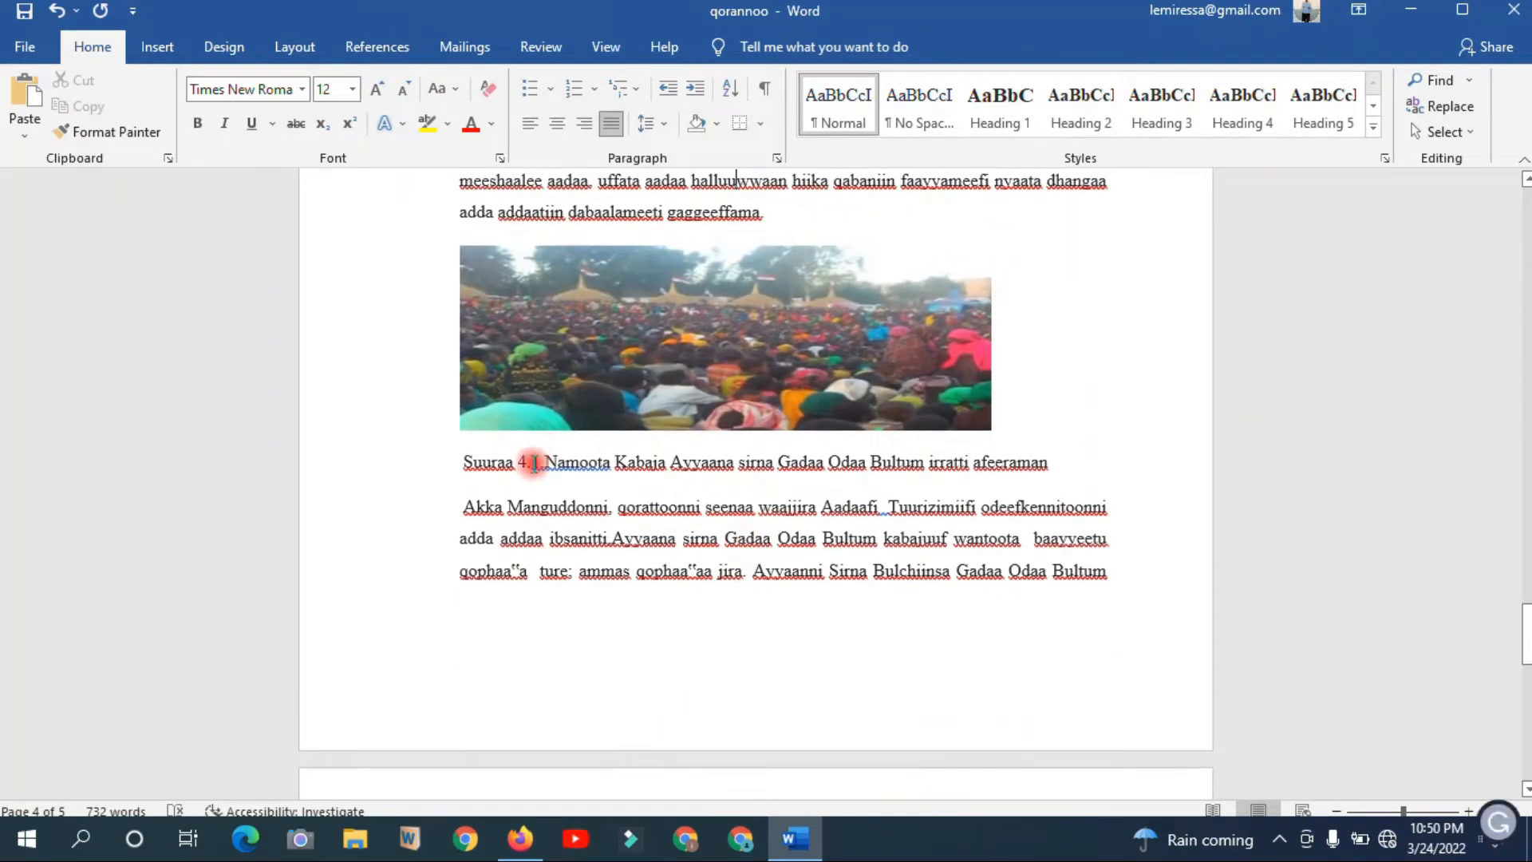
drag(540, 463, 477, 469)
key(Delete)
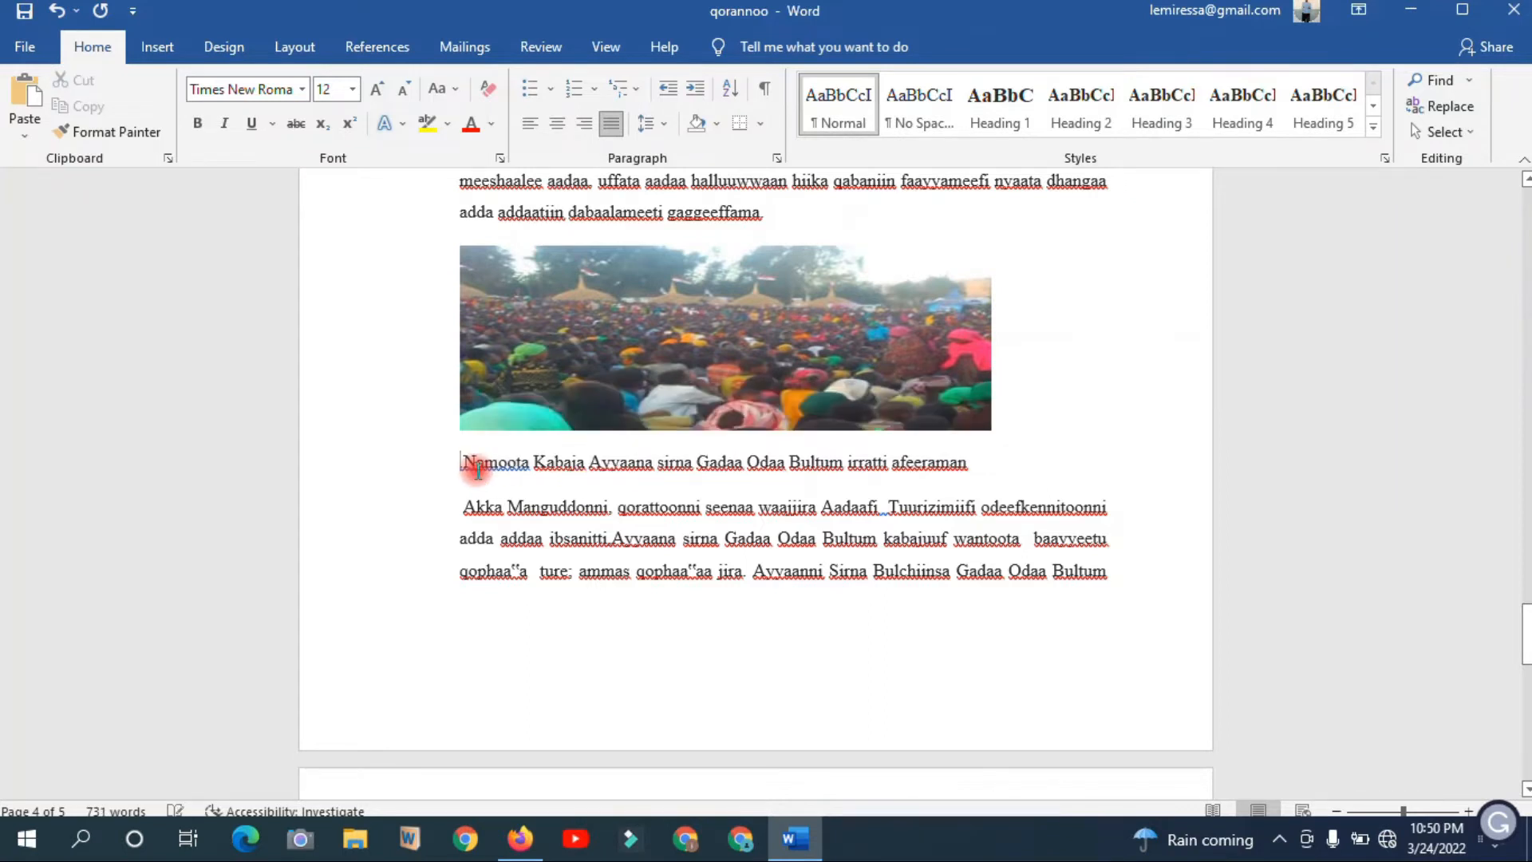
click(583, 353)
triple_click(556, 465)
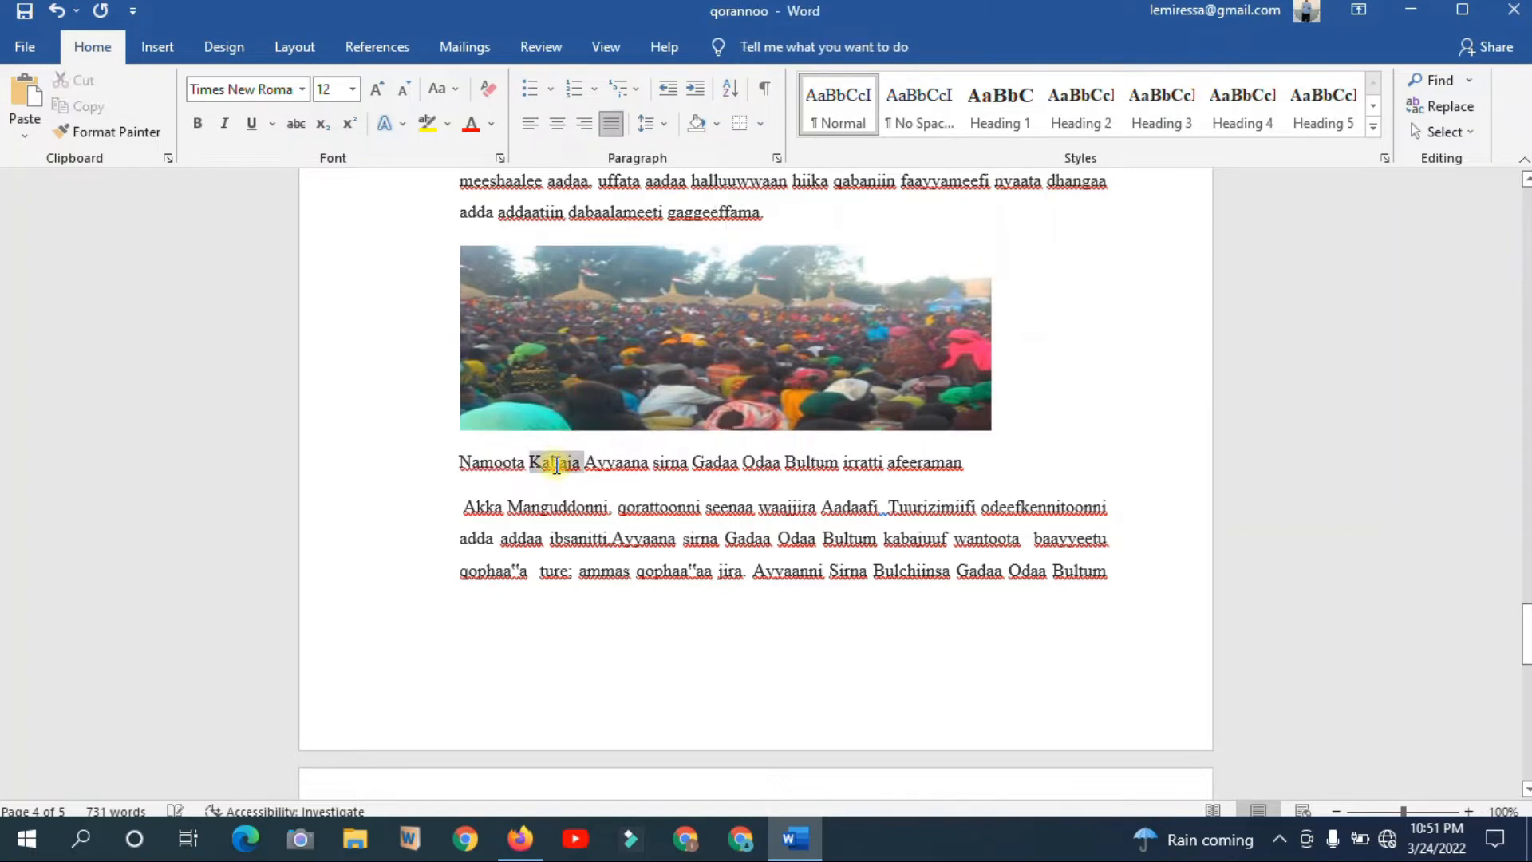
click(555, 467)
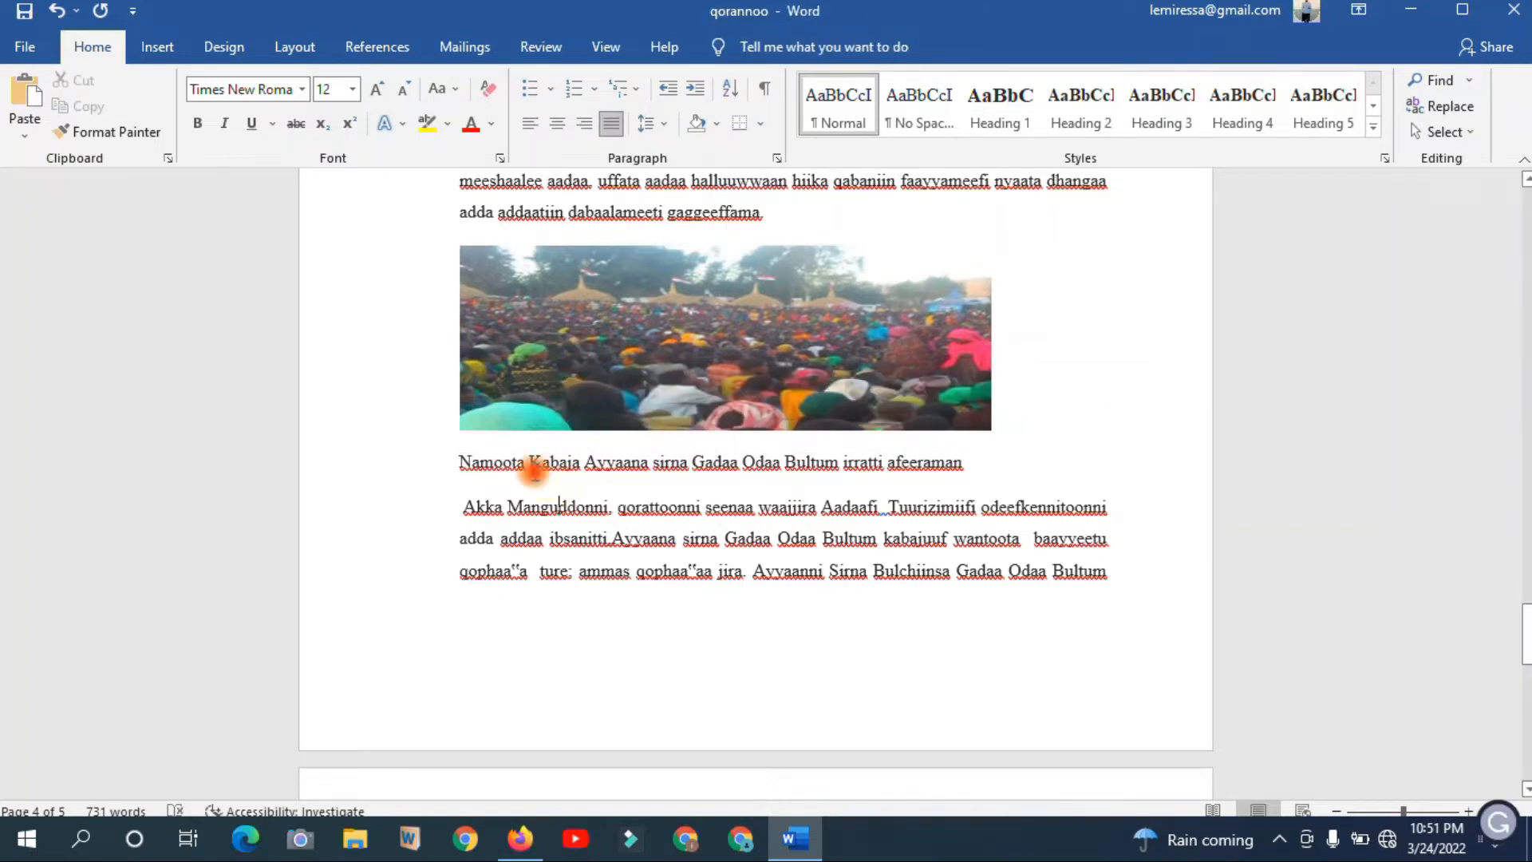
double_click(535, 471)
click(533, 469)
triple_click(528, 471)
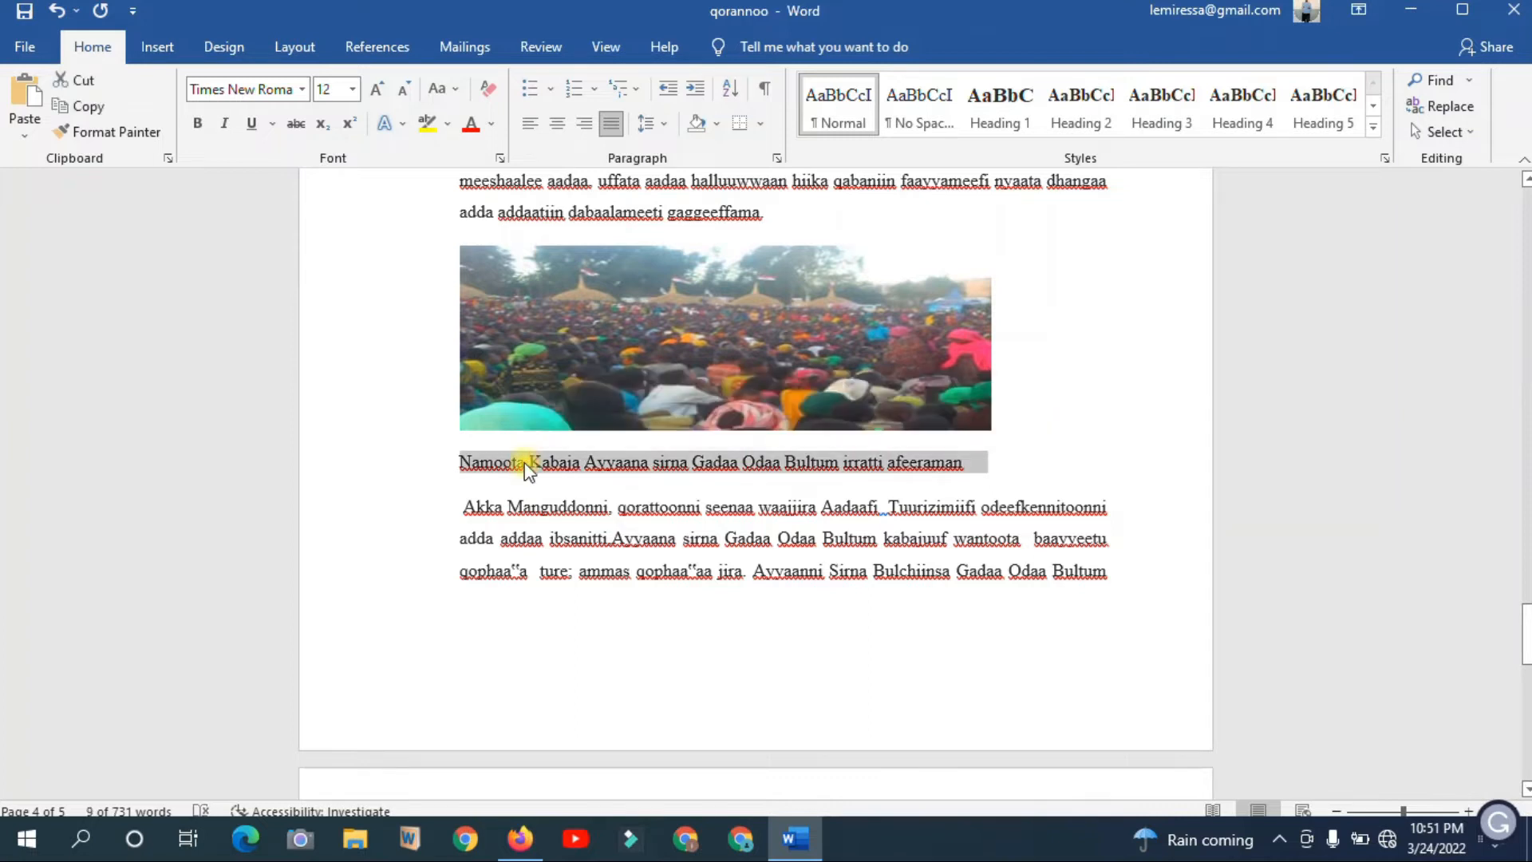
click(528, 470)
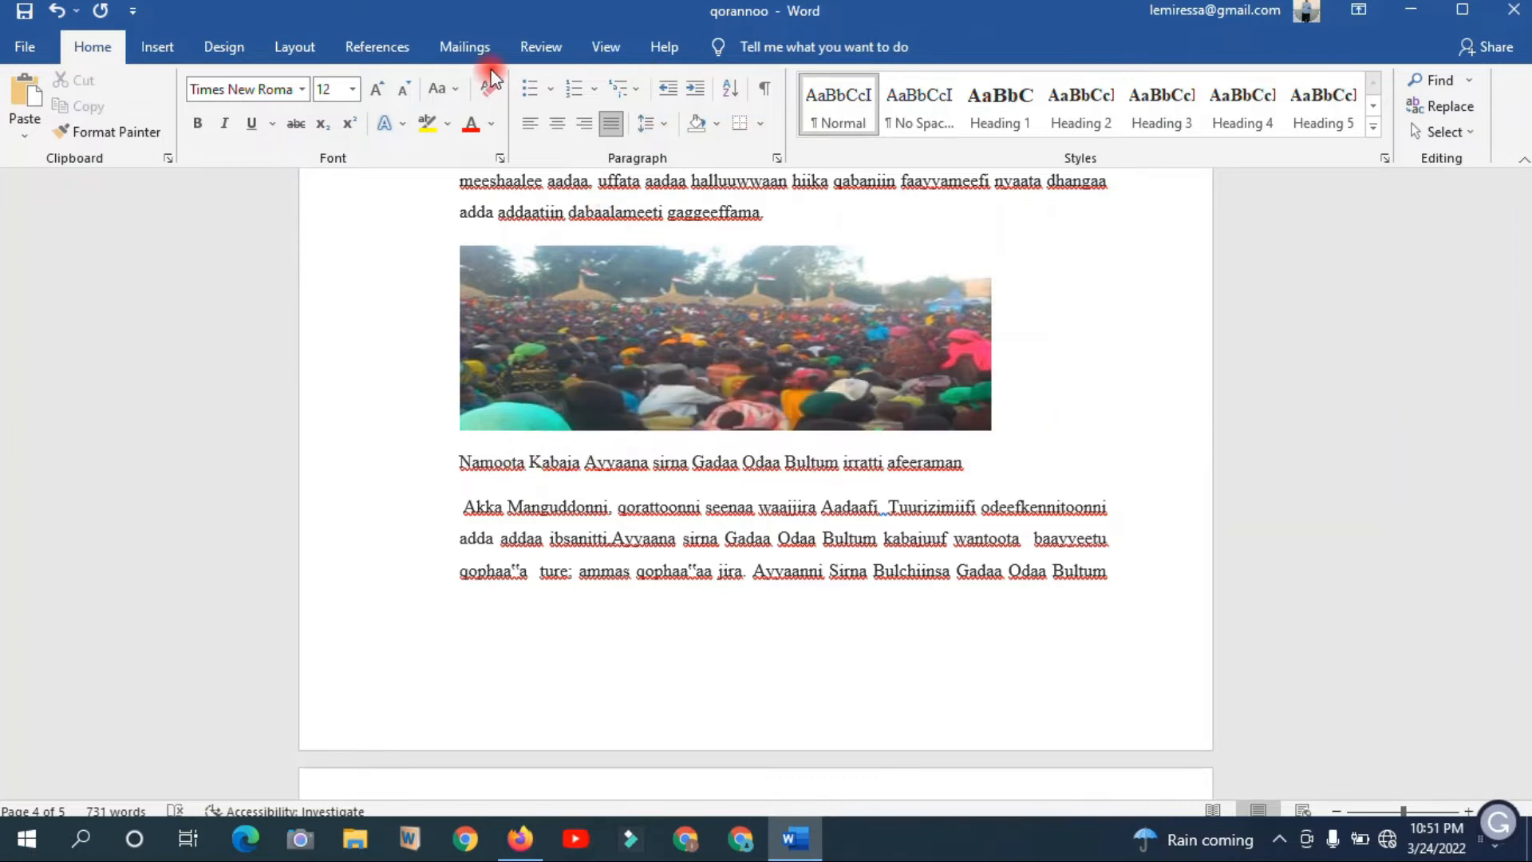
Insert a caption with the new label "Figure 4." in front of the text below the crowd photo, and select that caption line.
click(388, 58)
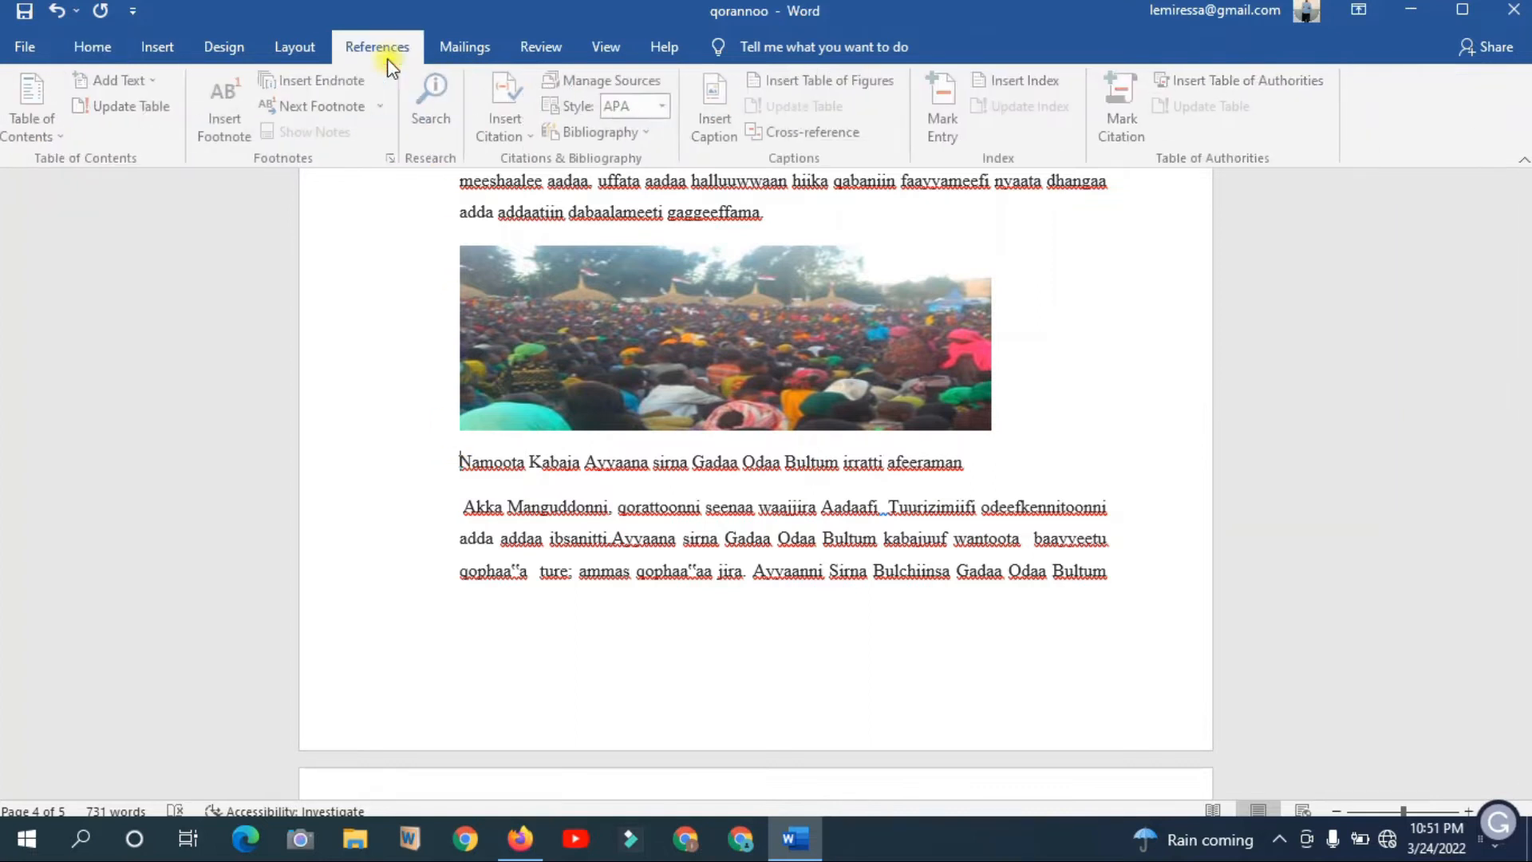
click(709, 79)
click(735, 323)
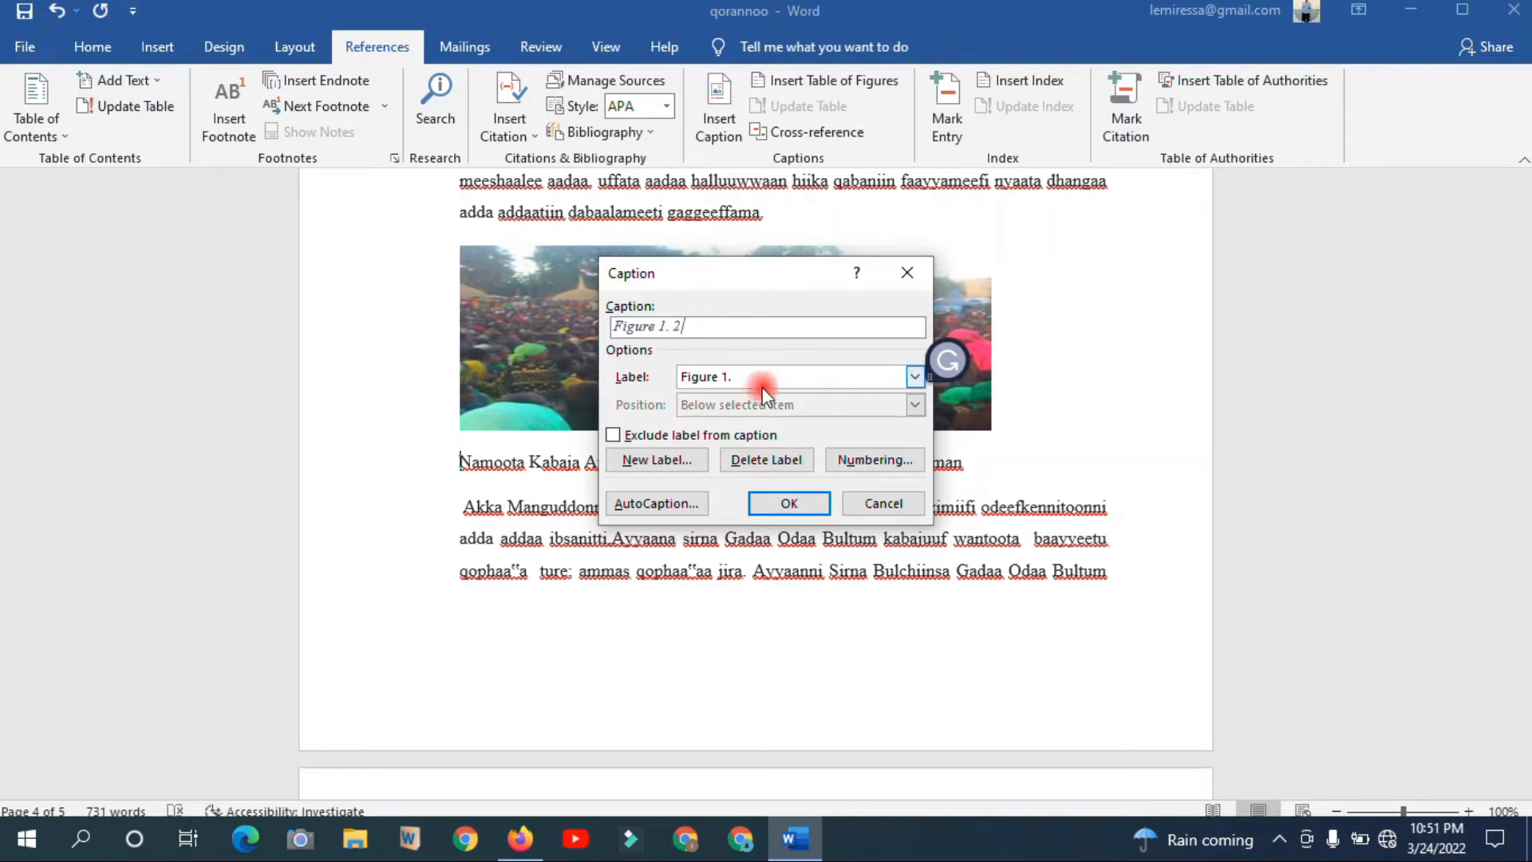
click(665, 459)
text(Figure 4.)
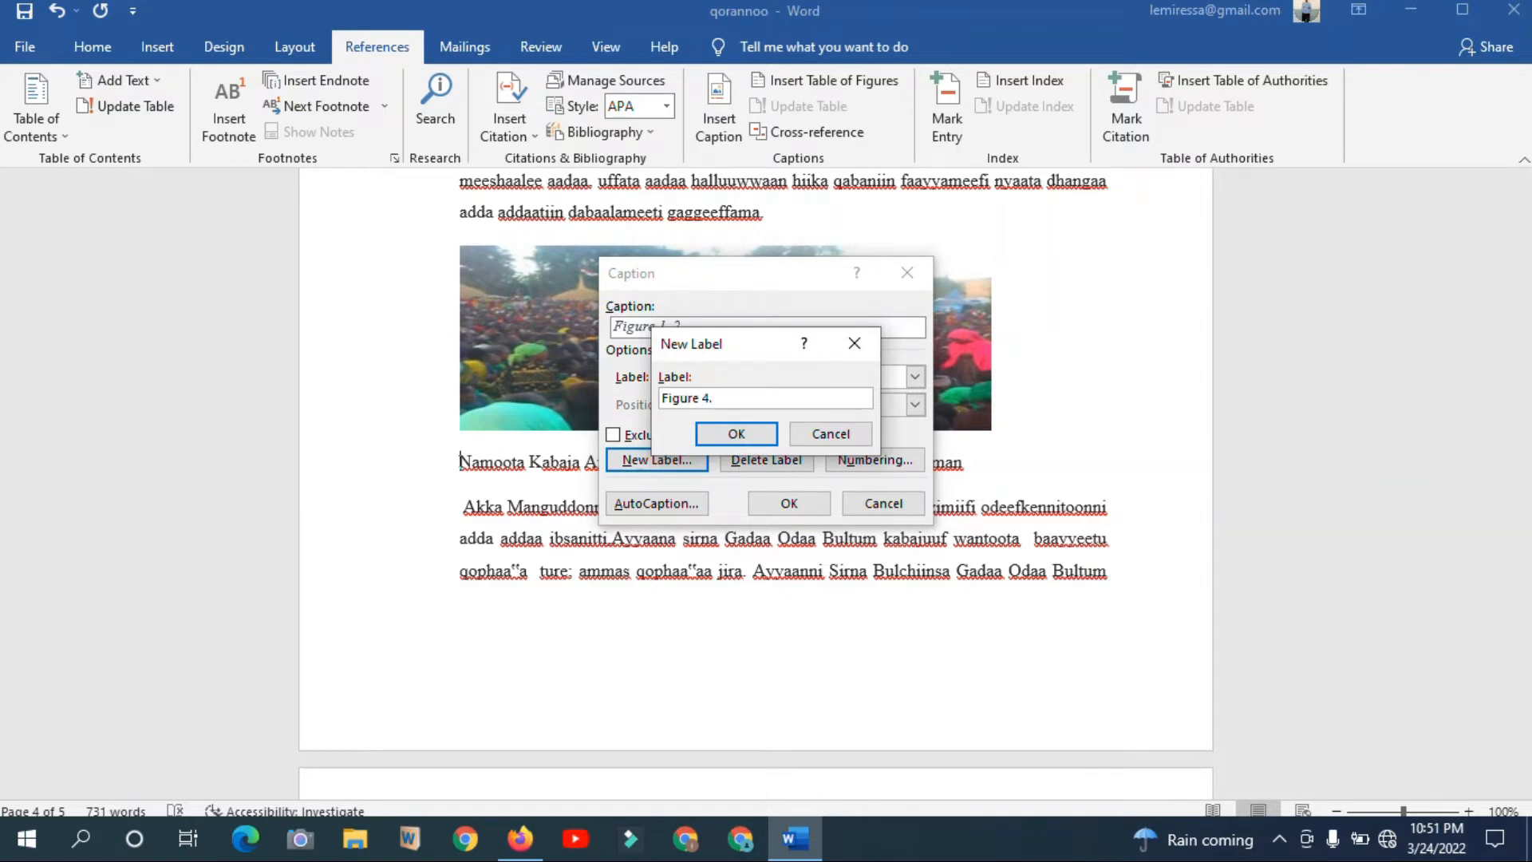
click(735, 433)
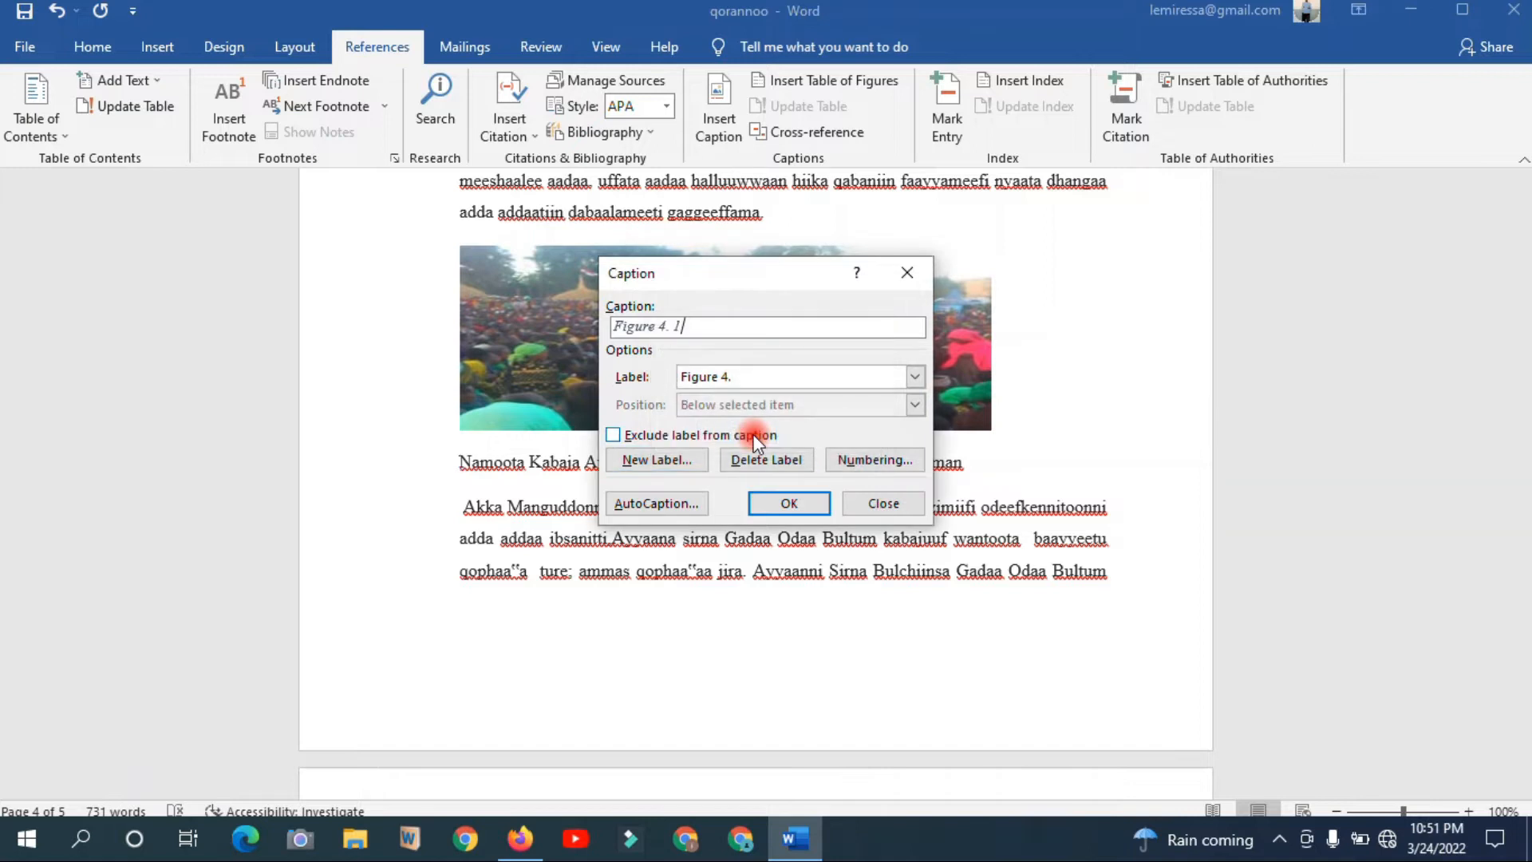
click(788, 504)
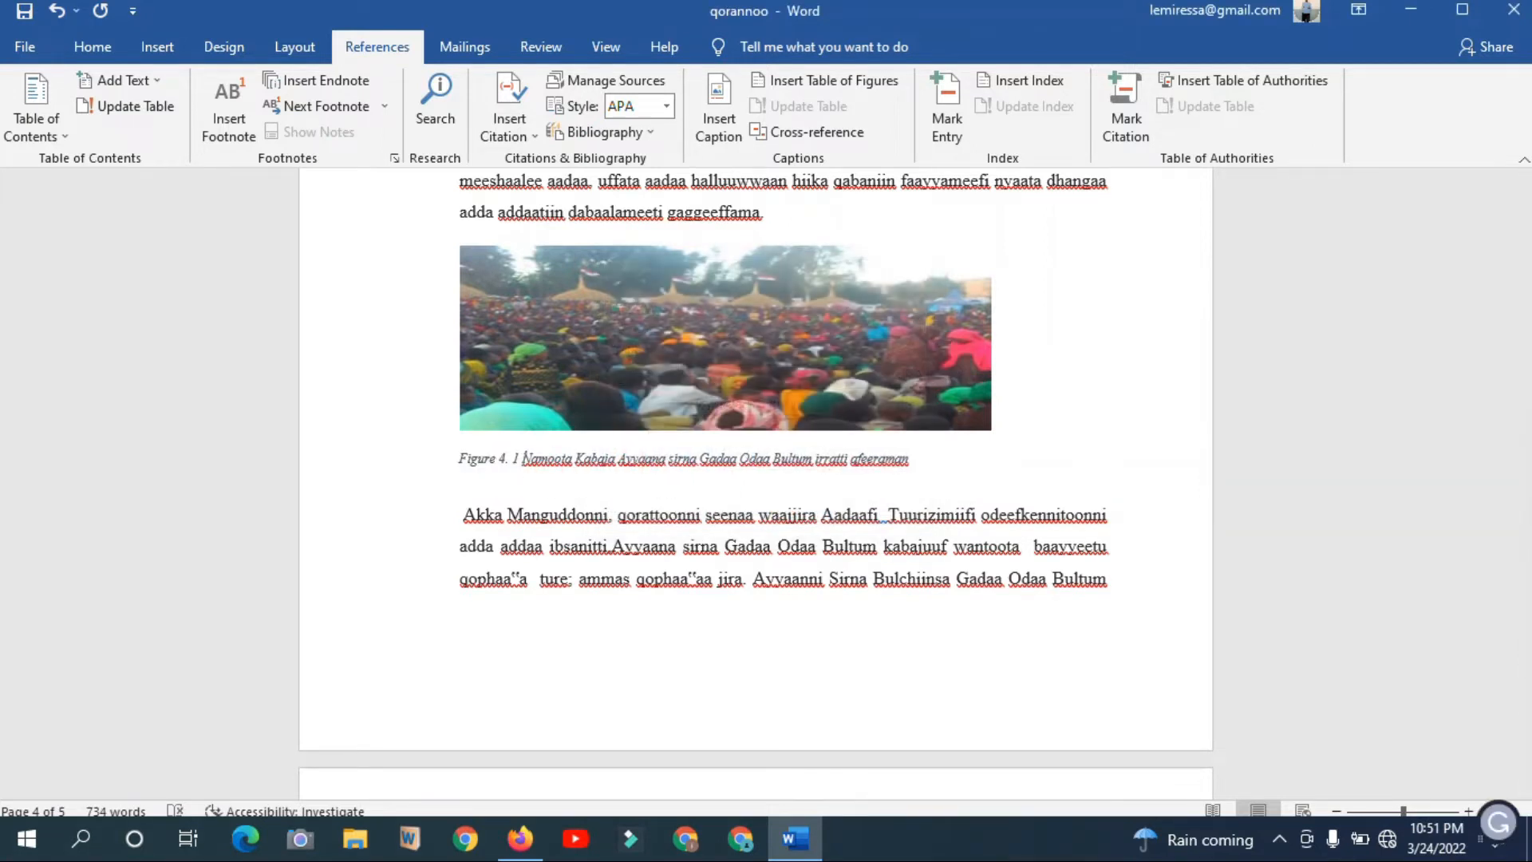
triple_click(580, 463)
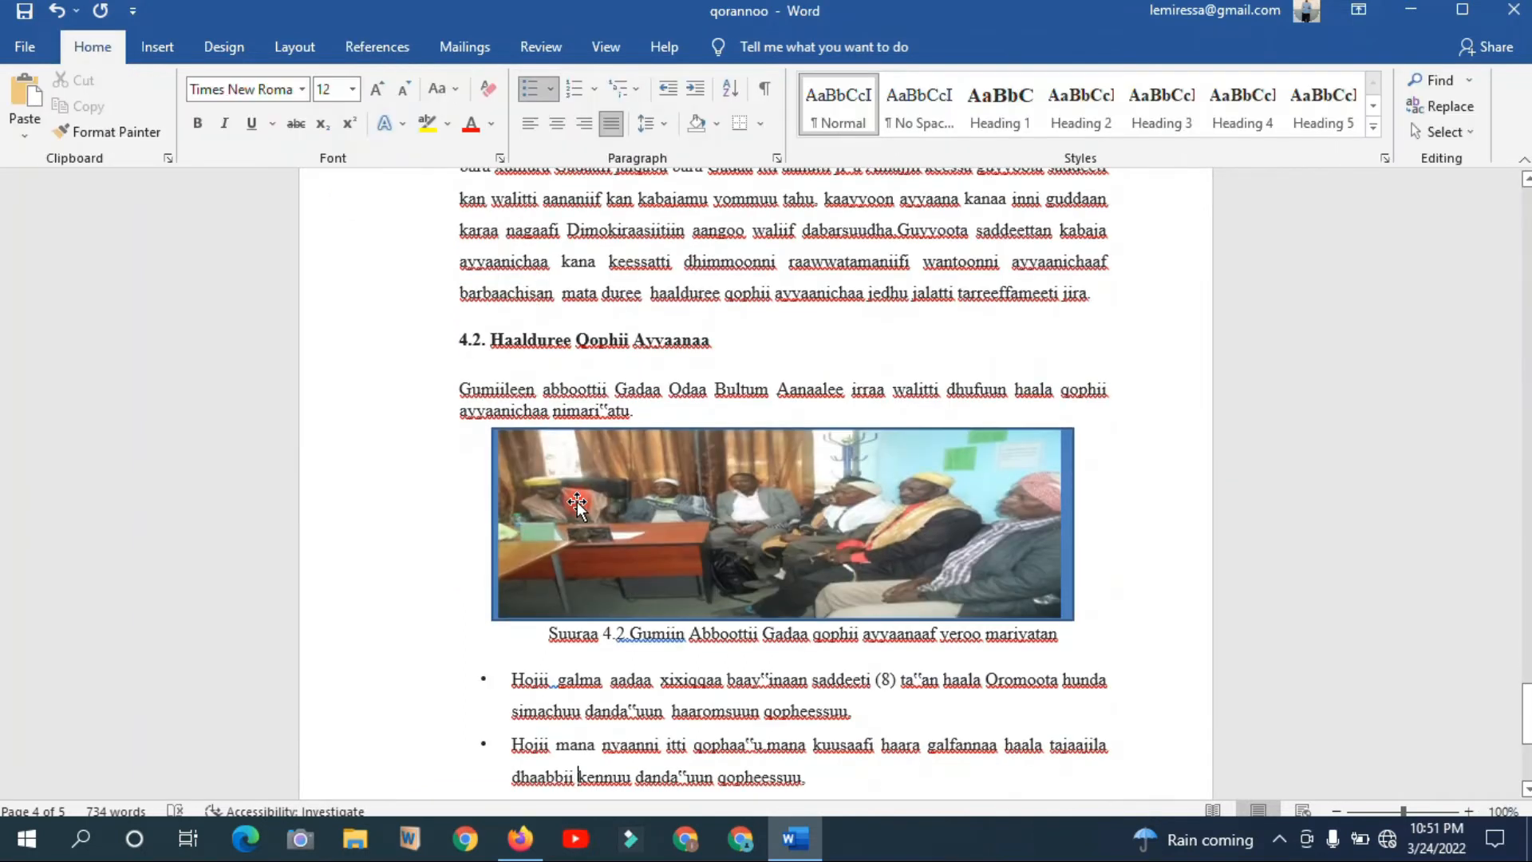
Delete the manual label "Suuraa 4.2." from the caption text below the meeting photo in section 4.2.
scroll(576, 501, down, 1)
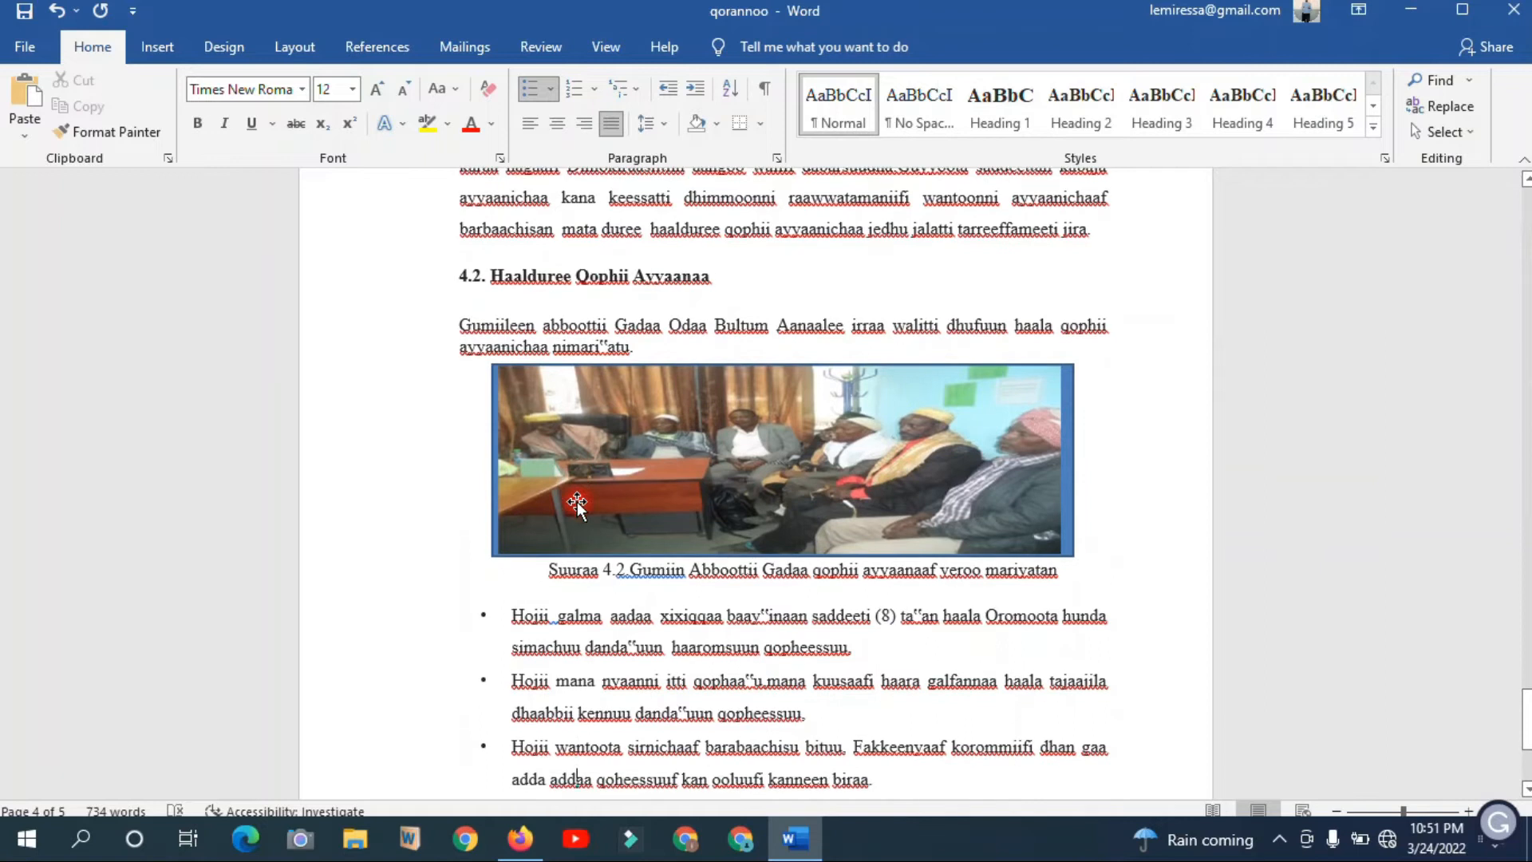
drag(631, 571, 560, 567)
key(Delete)
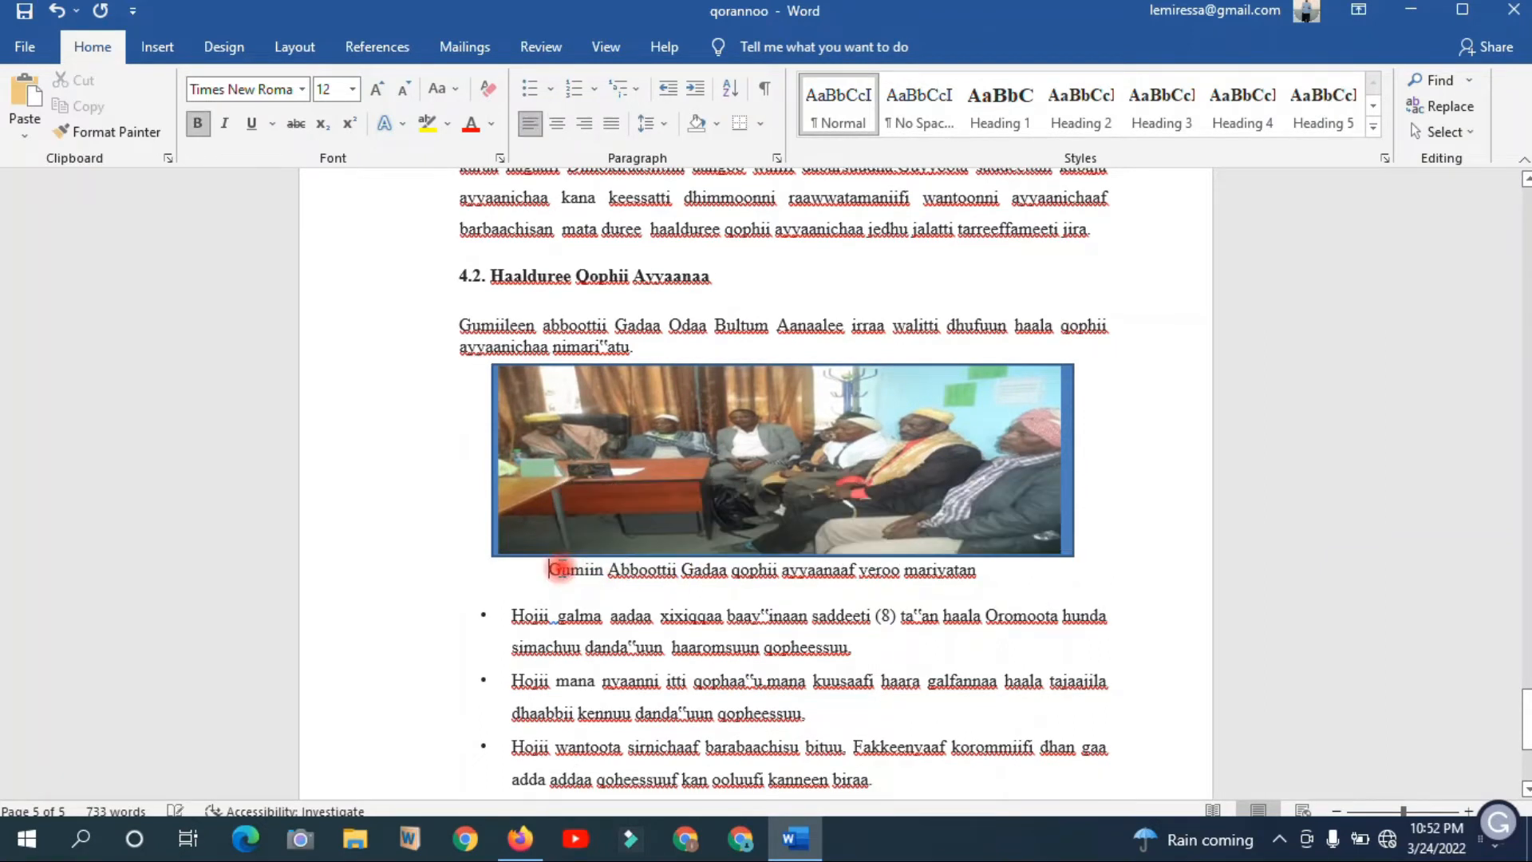
Insert a caption with the existing "Figure 4." label in front of the text below the meeting photo, and select the whole caption.
click(377, 48)
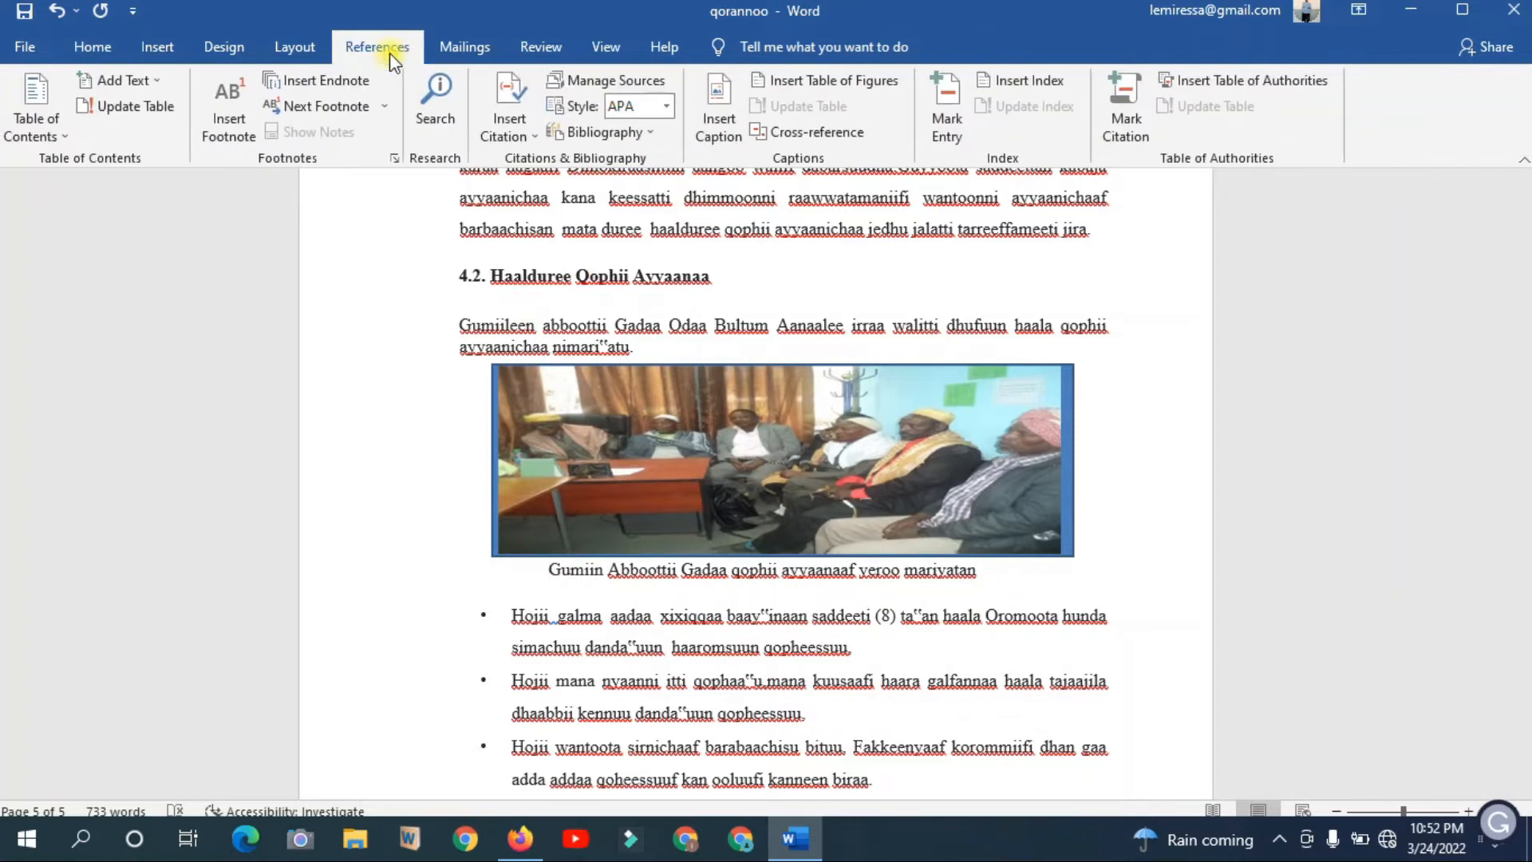
click(721, 94)
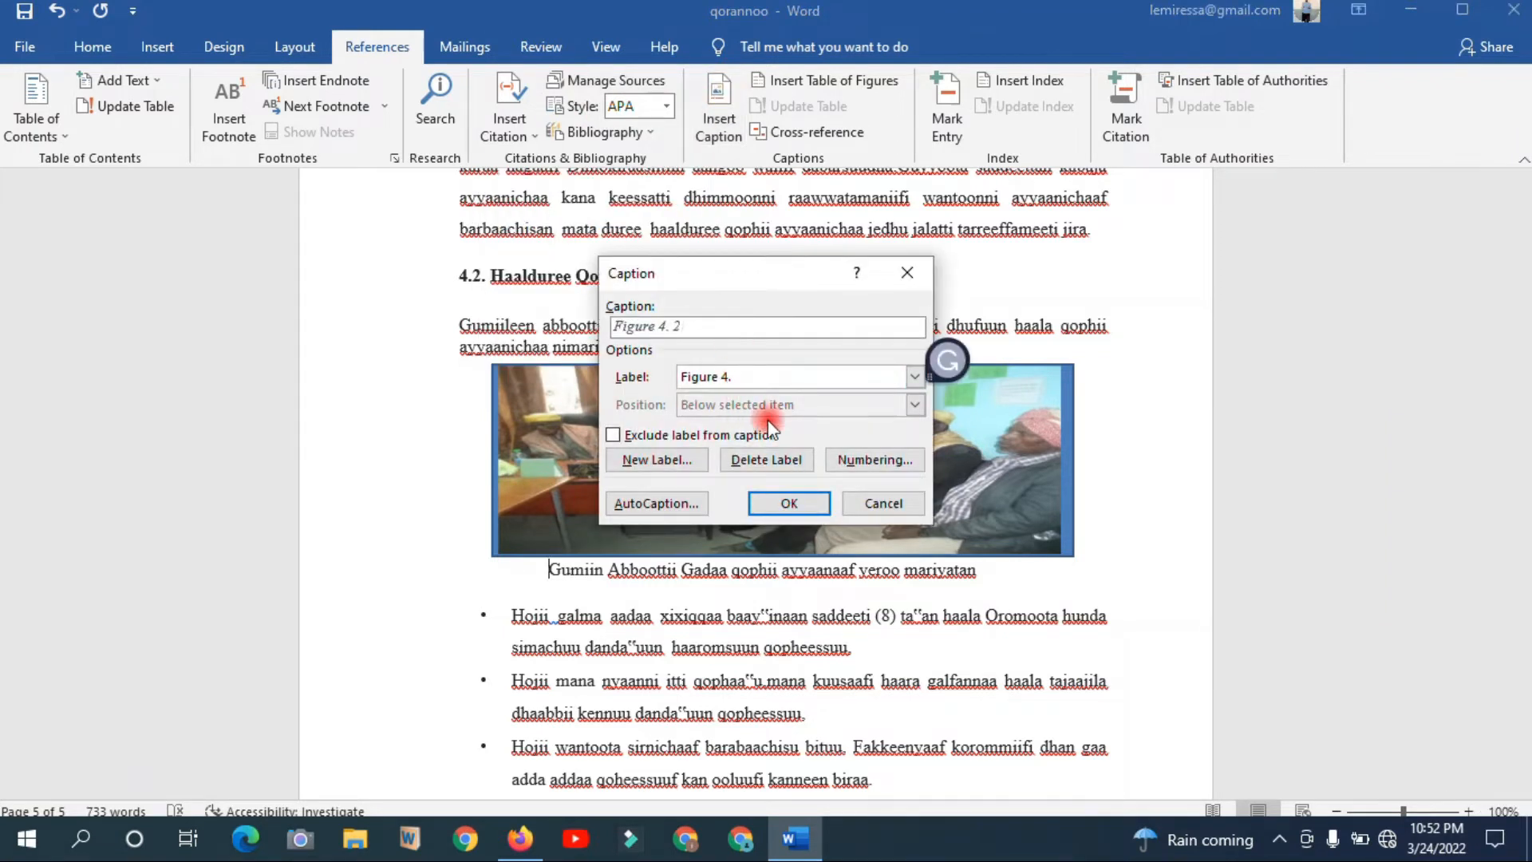
click(786, 504)
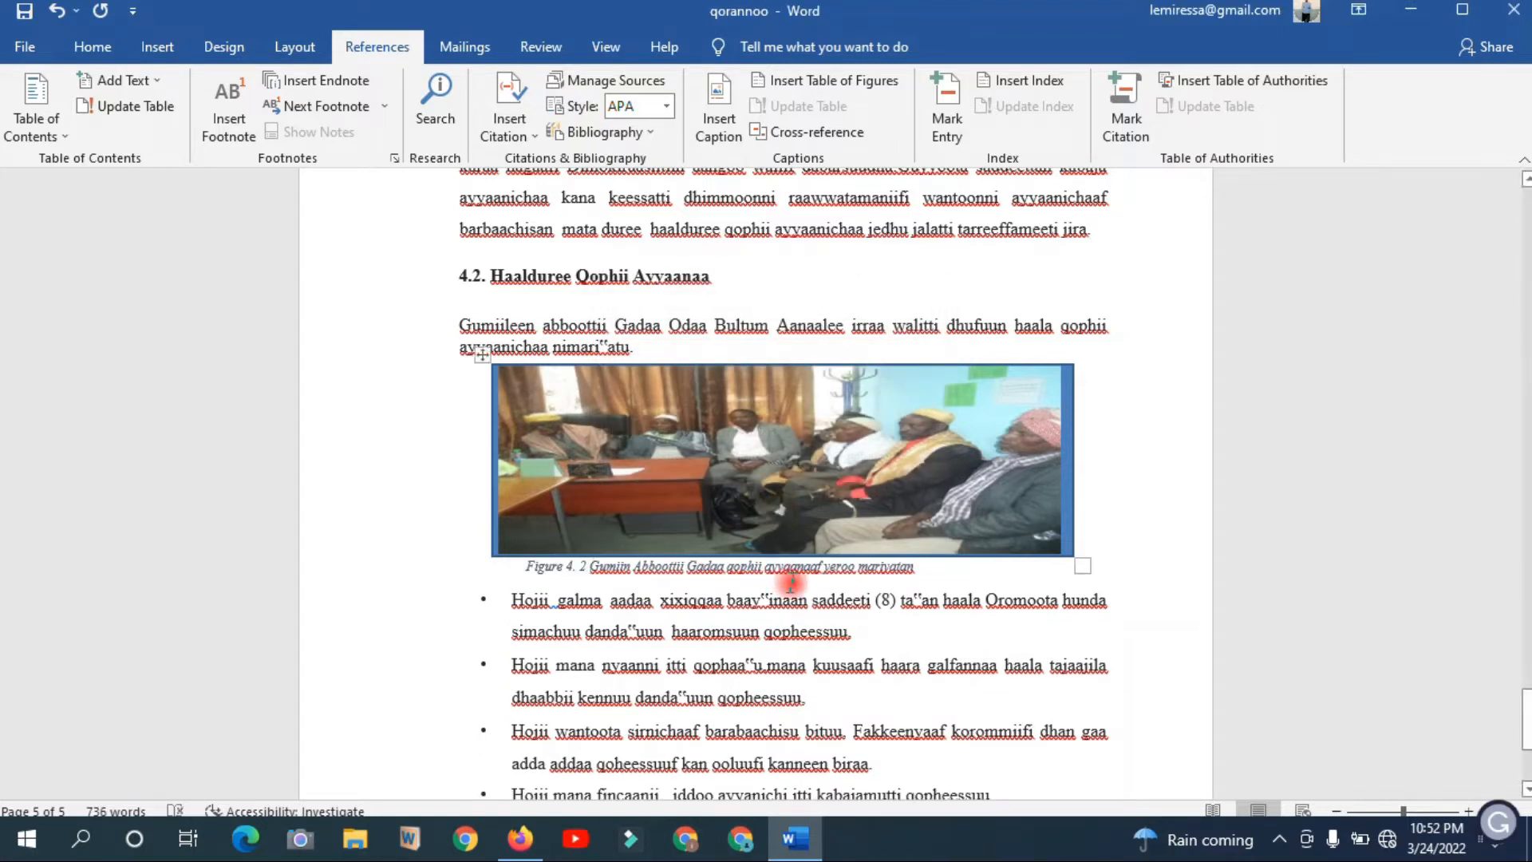
drag(928, 572, 531, 571)
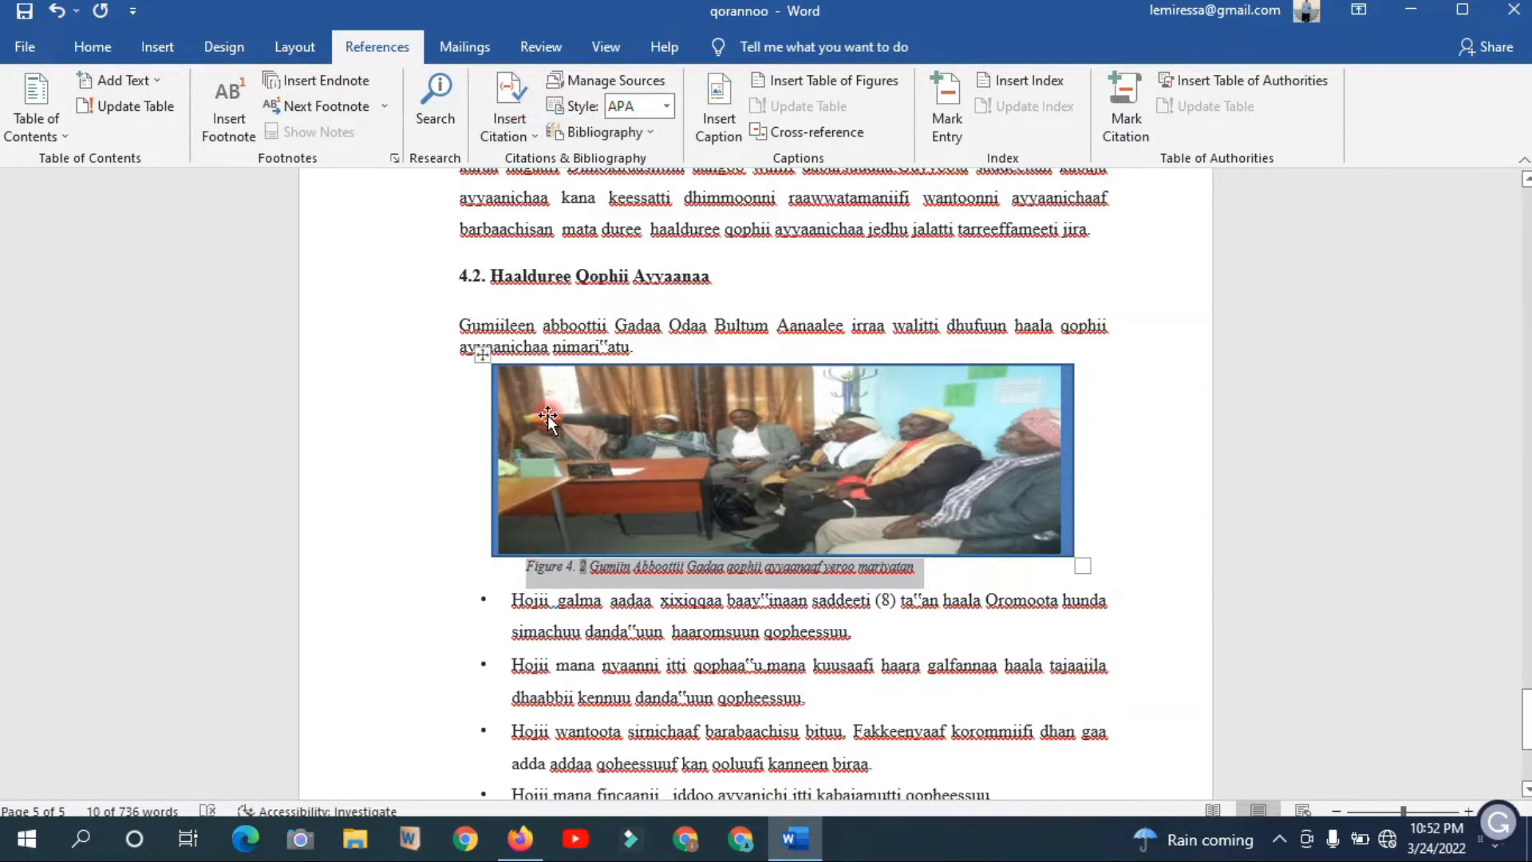
Delete the manual label "Gabatee 1." from the title above the Gadaa comparison table on page 2.
click(595, 794)
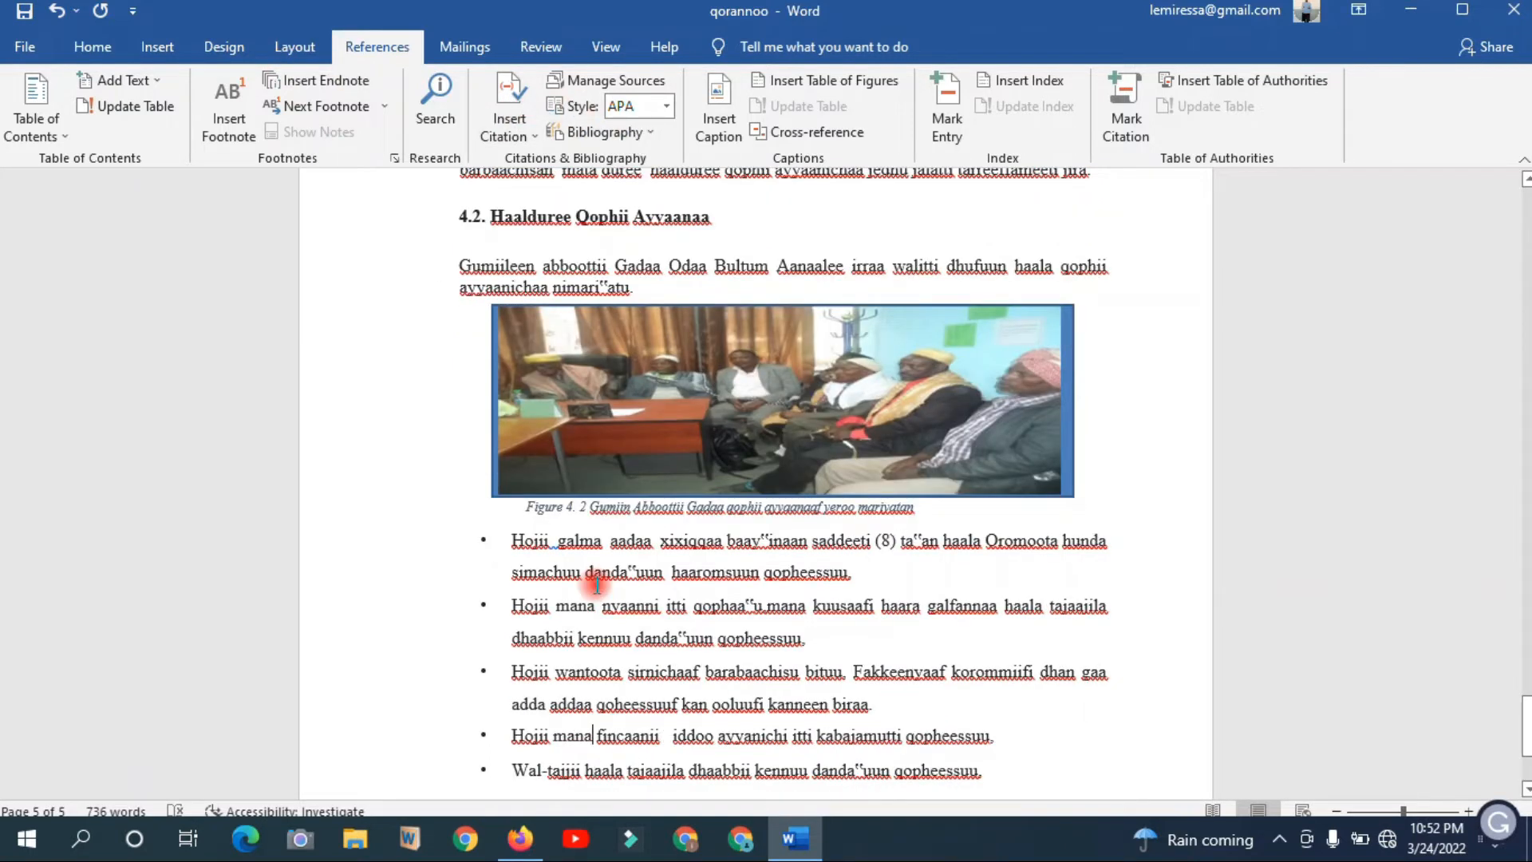
key(ctrl+Home)
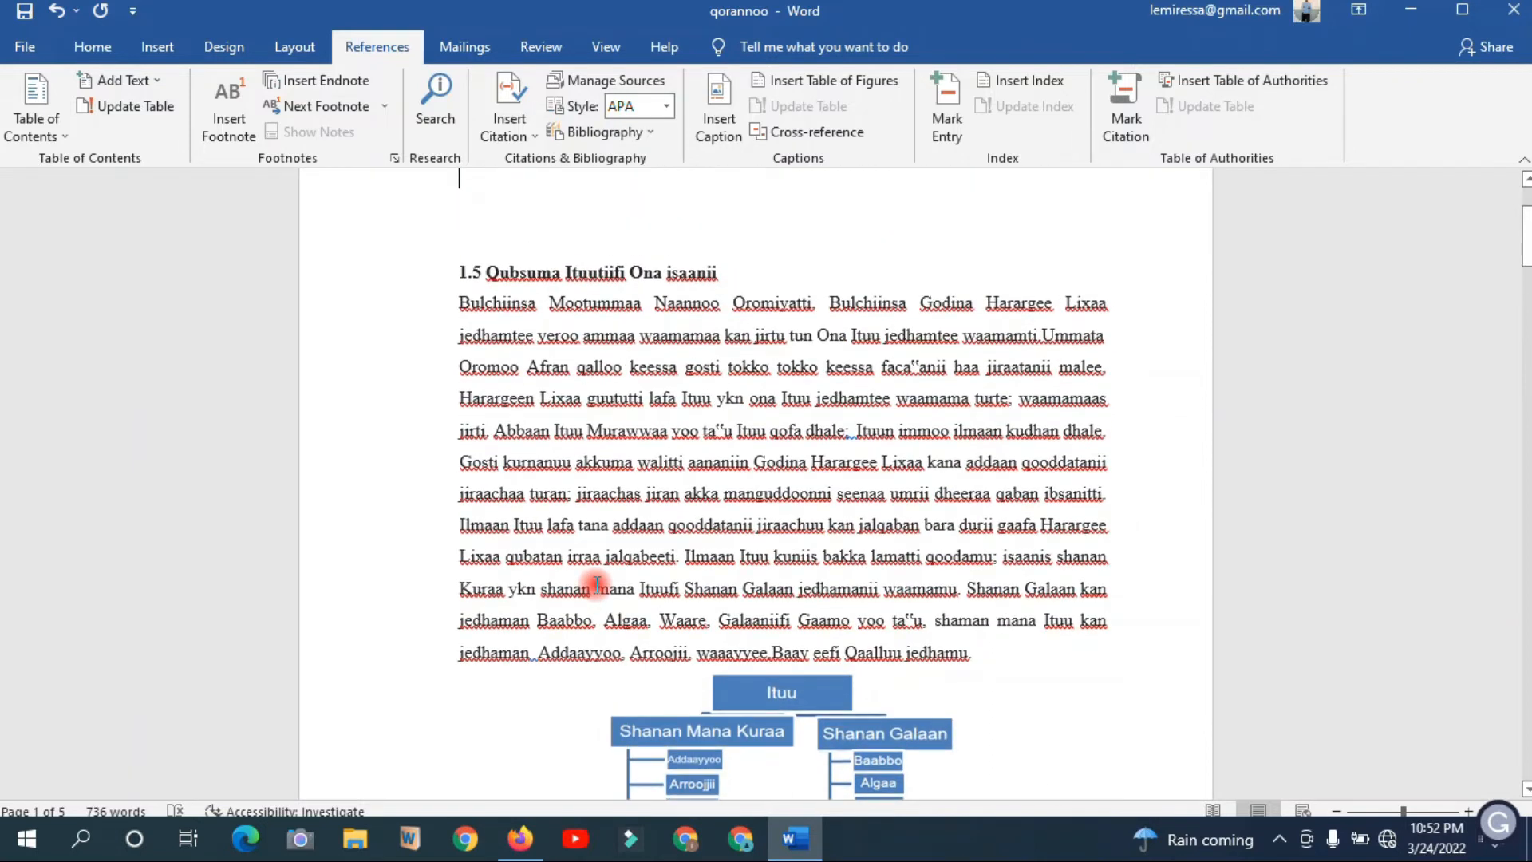
scroll(597, 585, down, 10)
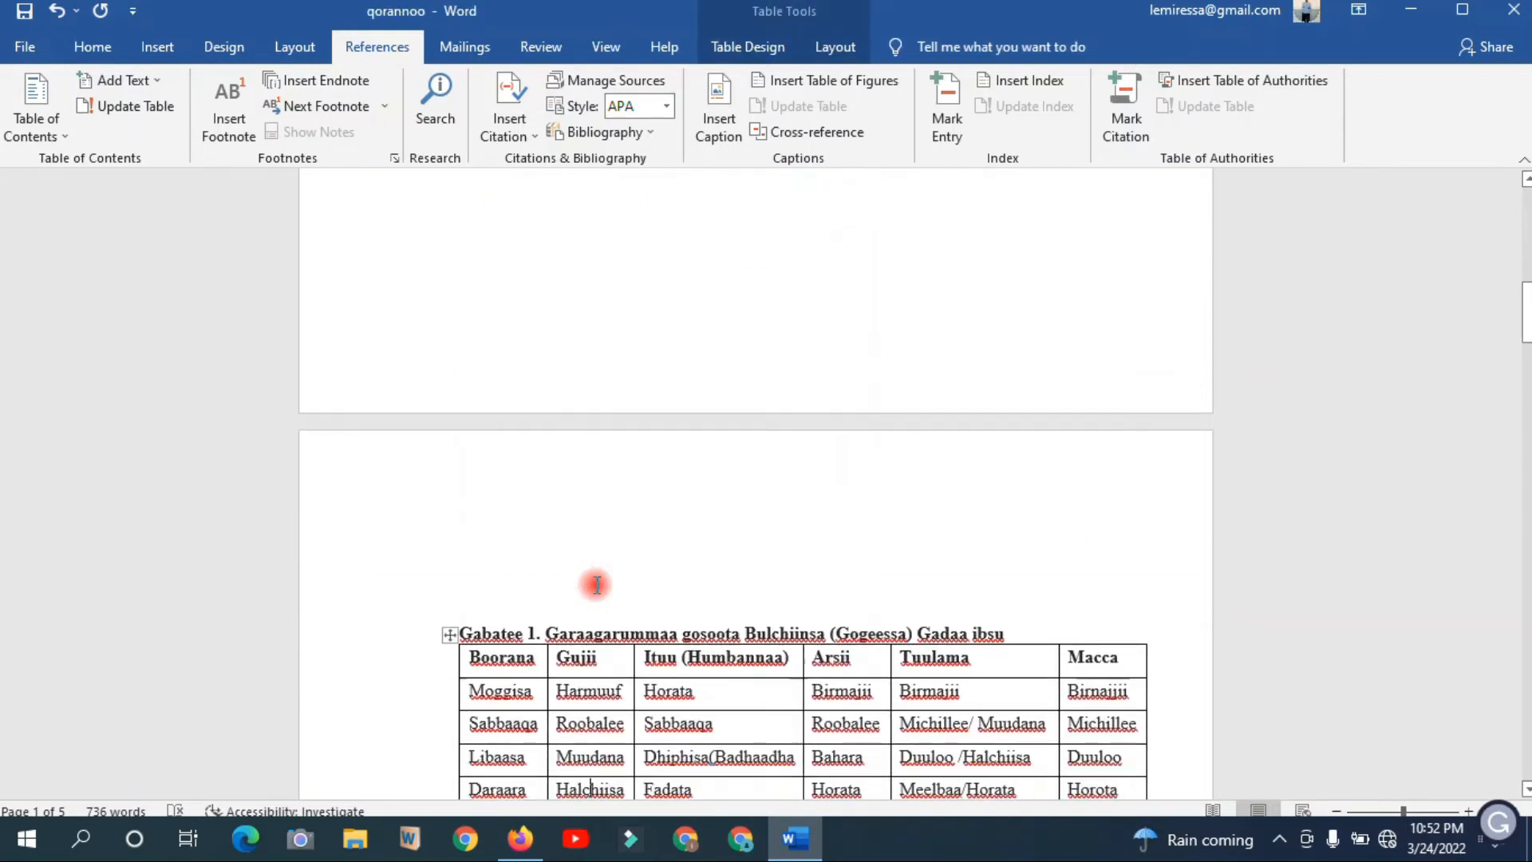
scroll(597, 585, down, 1)
drag(545, 422, 470, 425)
key(Delete)
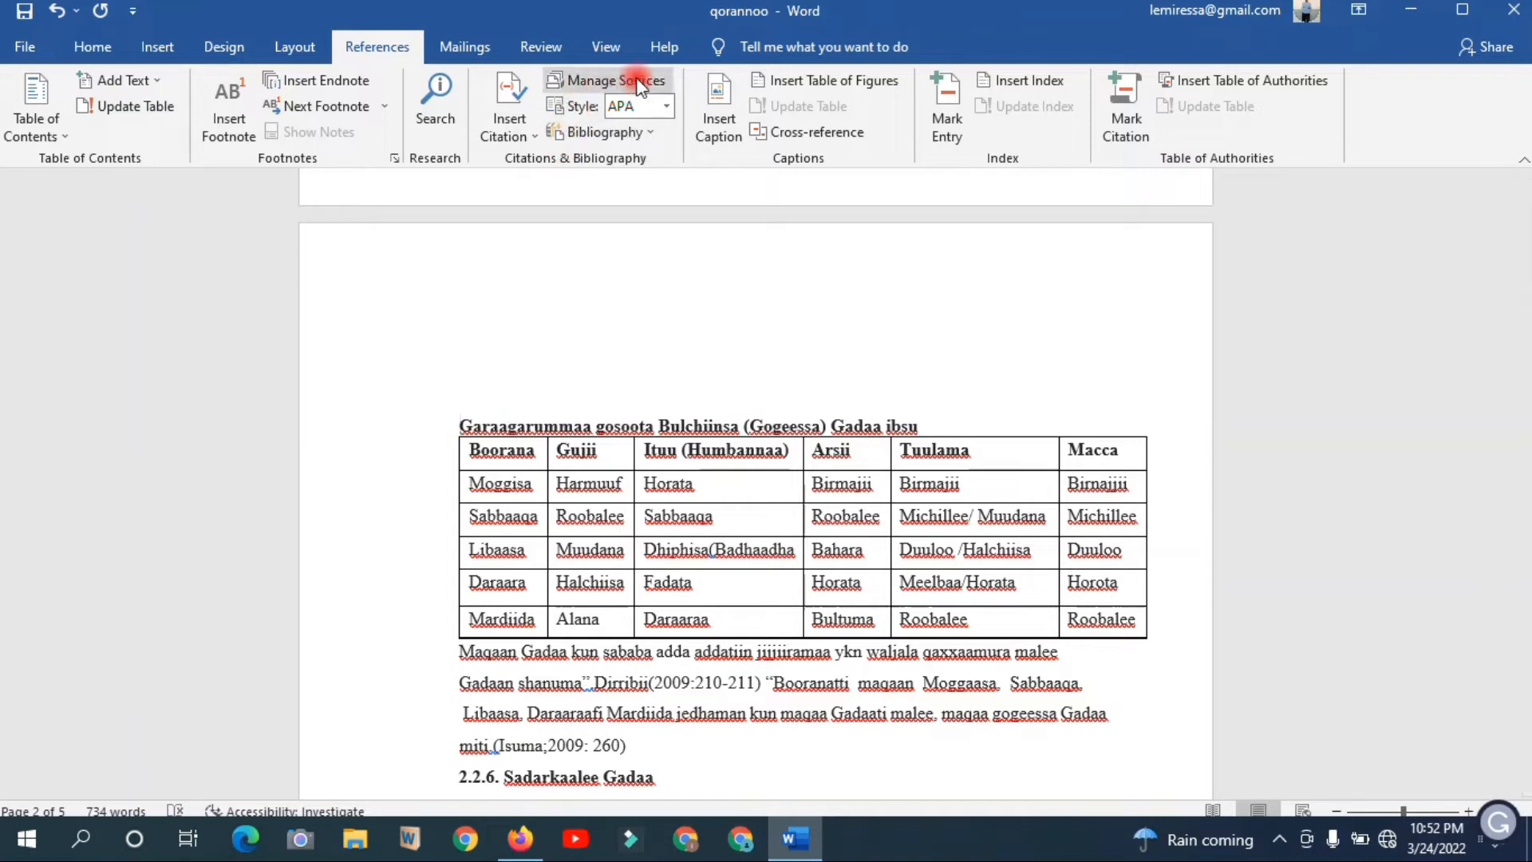
Insert a caption with the new label "Table 1." in front of the Gadaa comparison table's title, separated by a space.
click(739, 87)
click(693, 330)
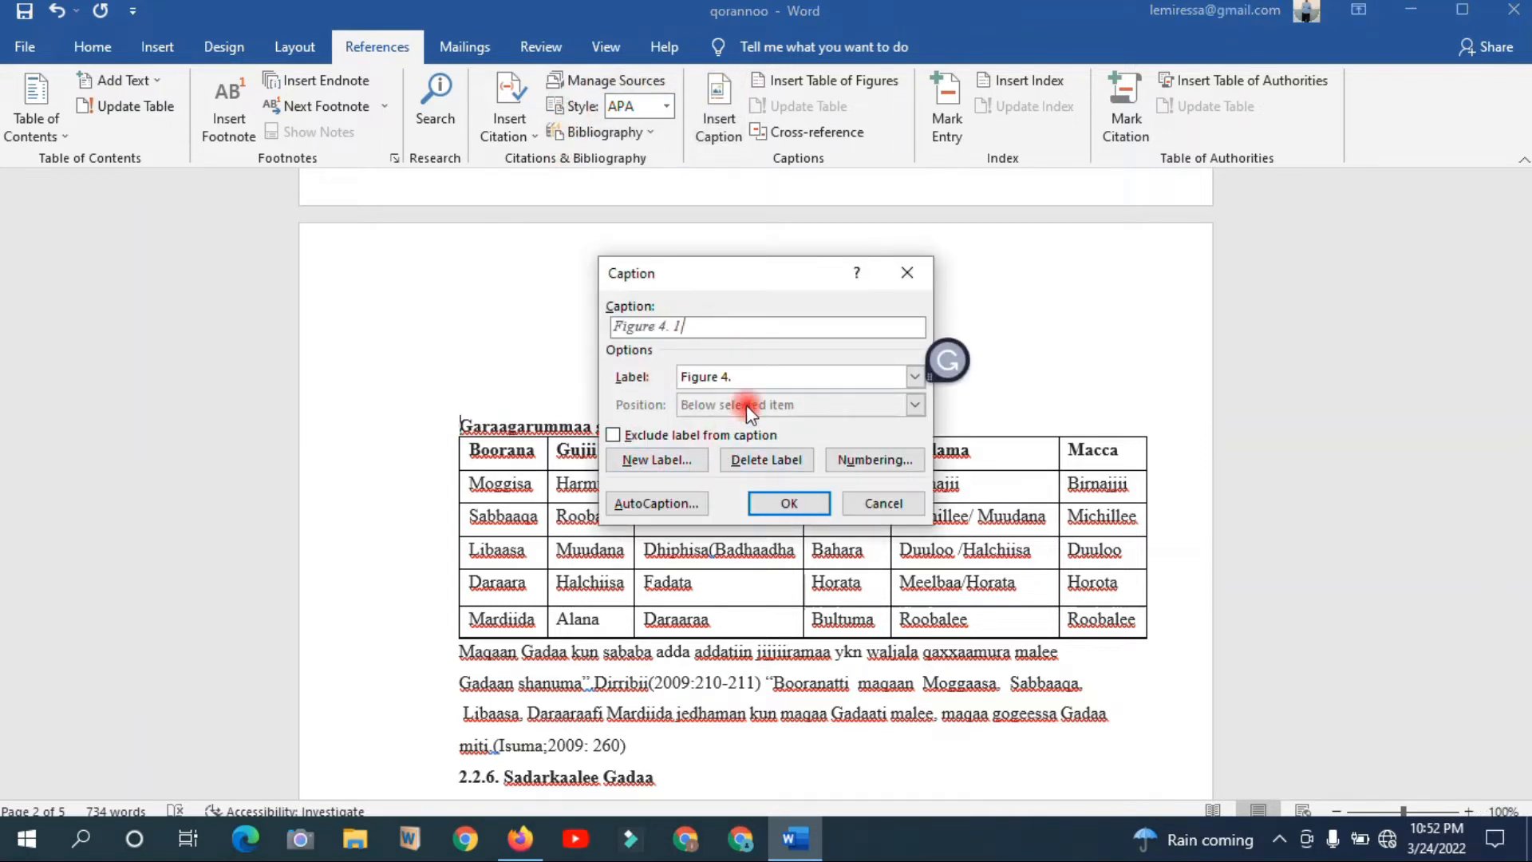
click(748, 375)
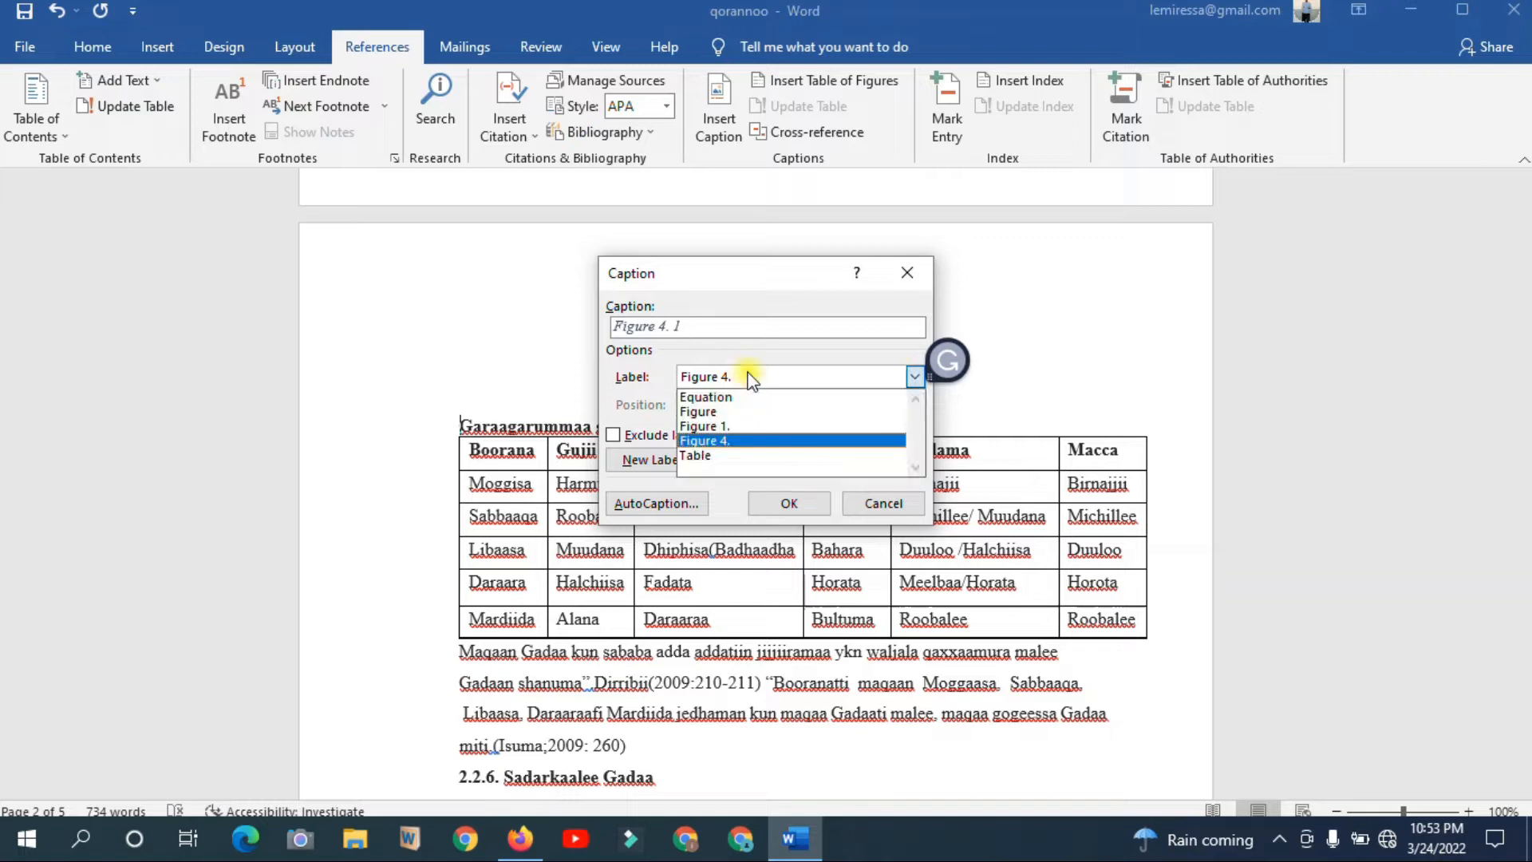
click(703, 455)
click(694, 327)
text(,)
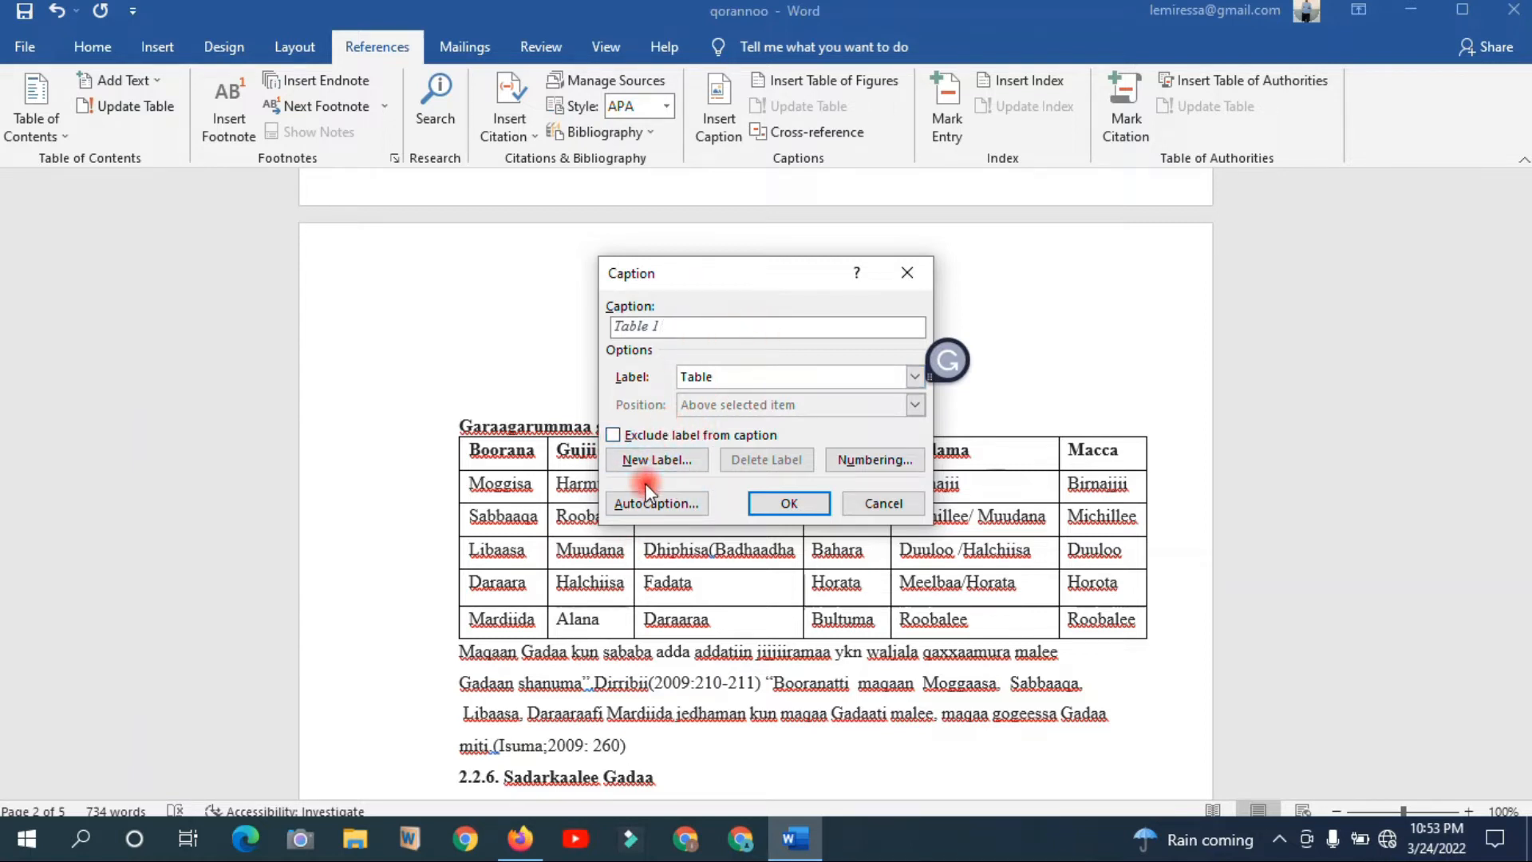
click(668, 461)
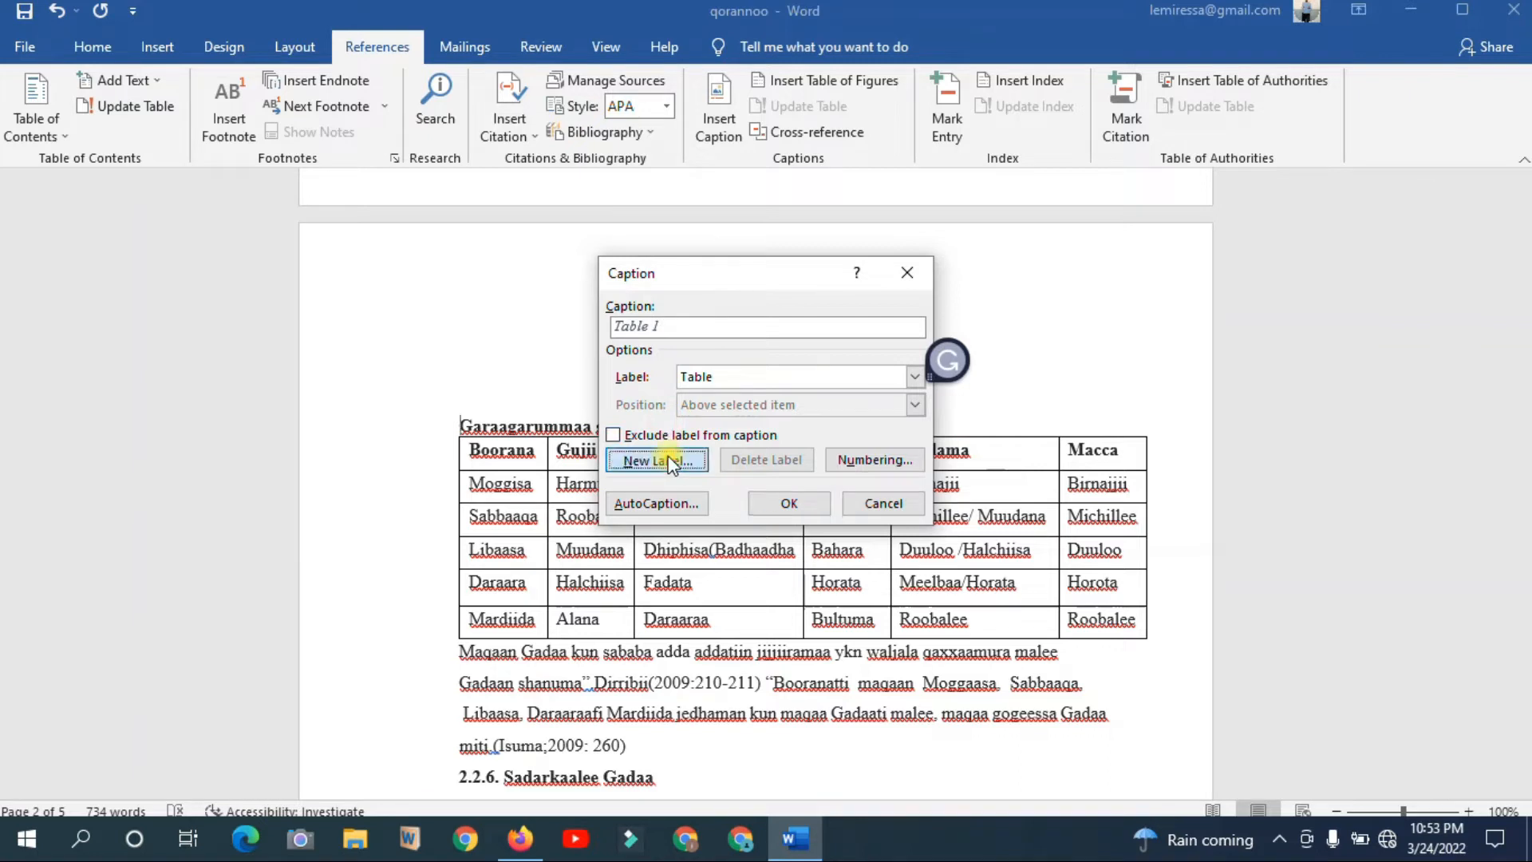
text(Table 1.)
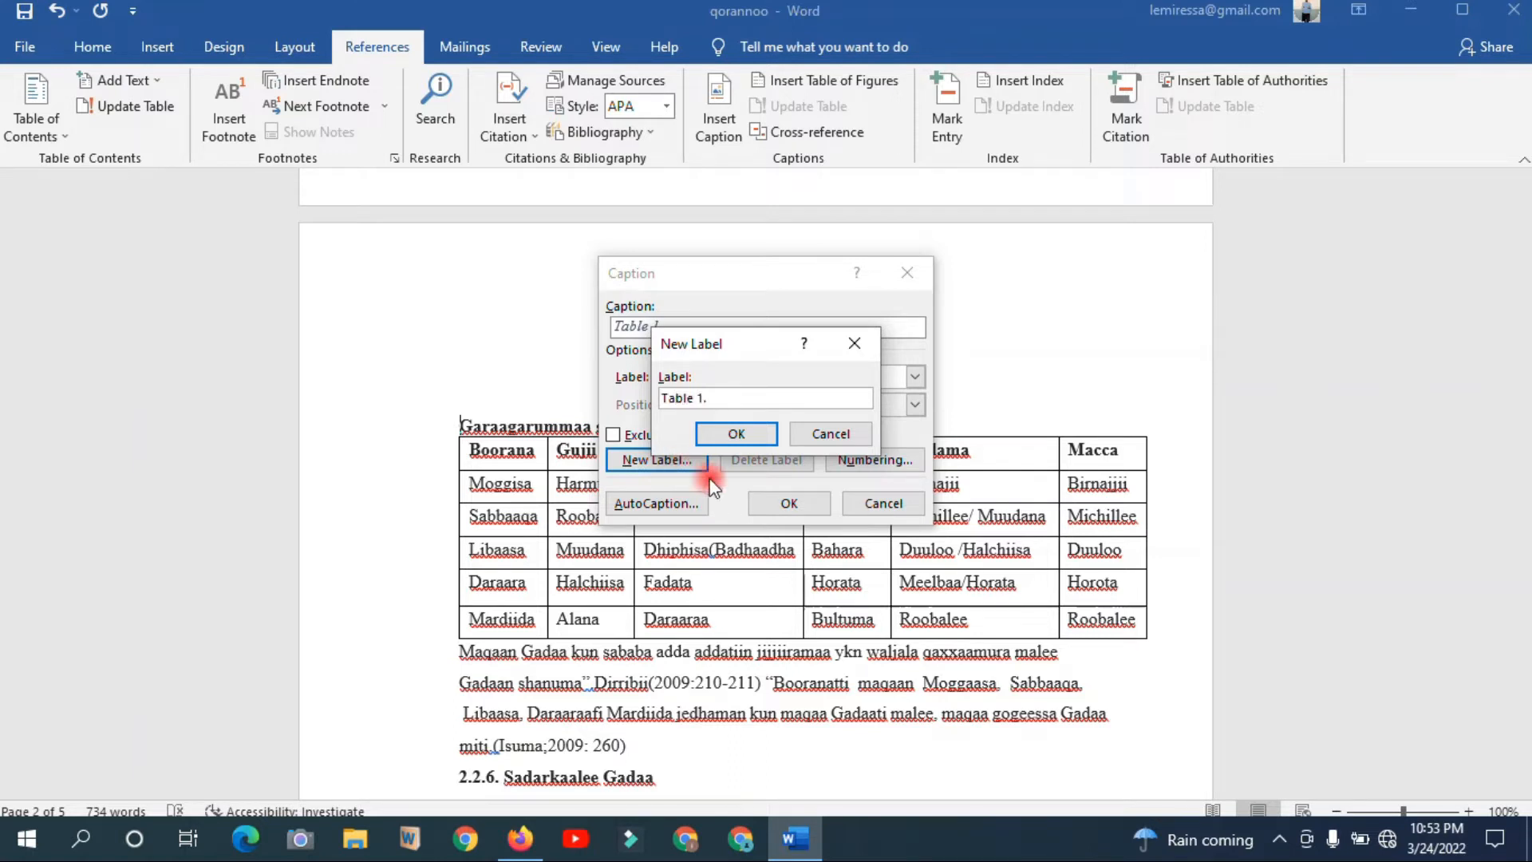
click(736, 434)
click(785, 504)
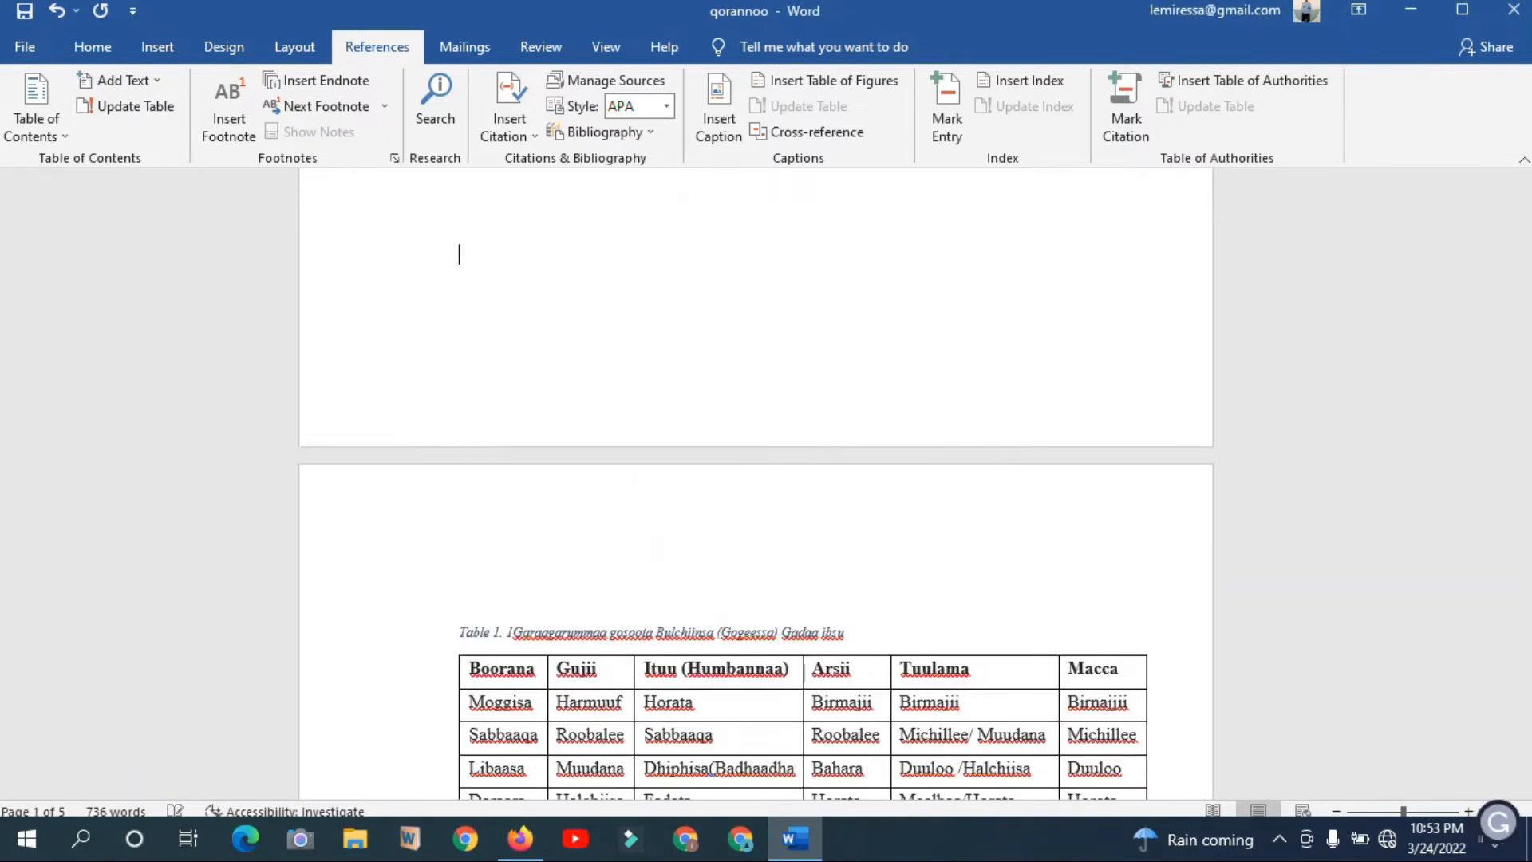
click(513, 632)
triple_click(576, 633)
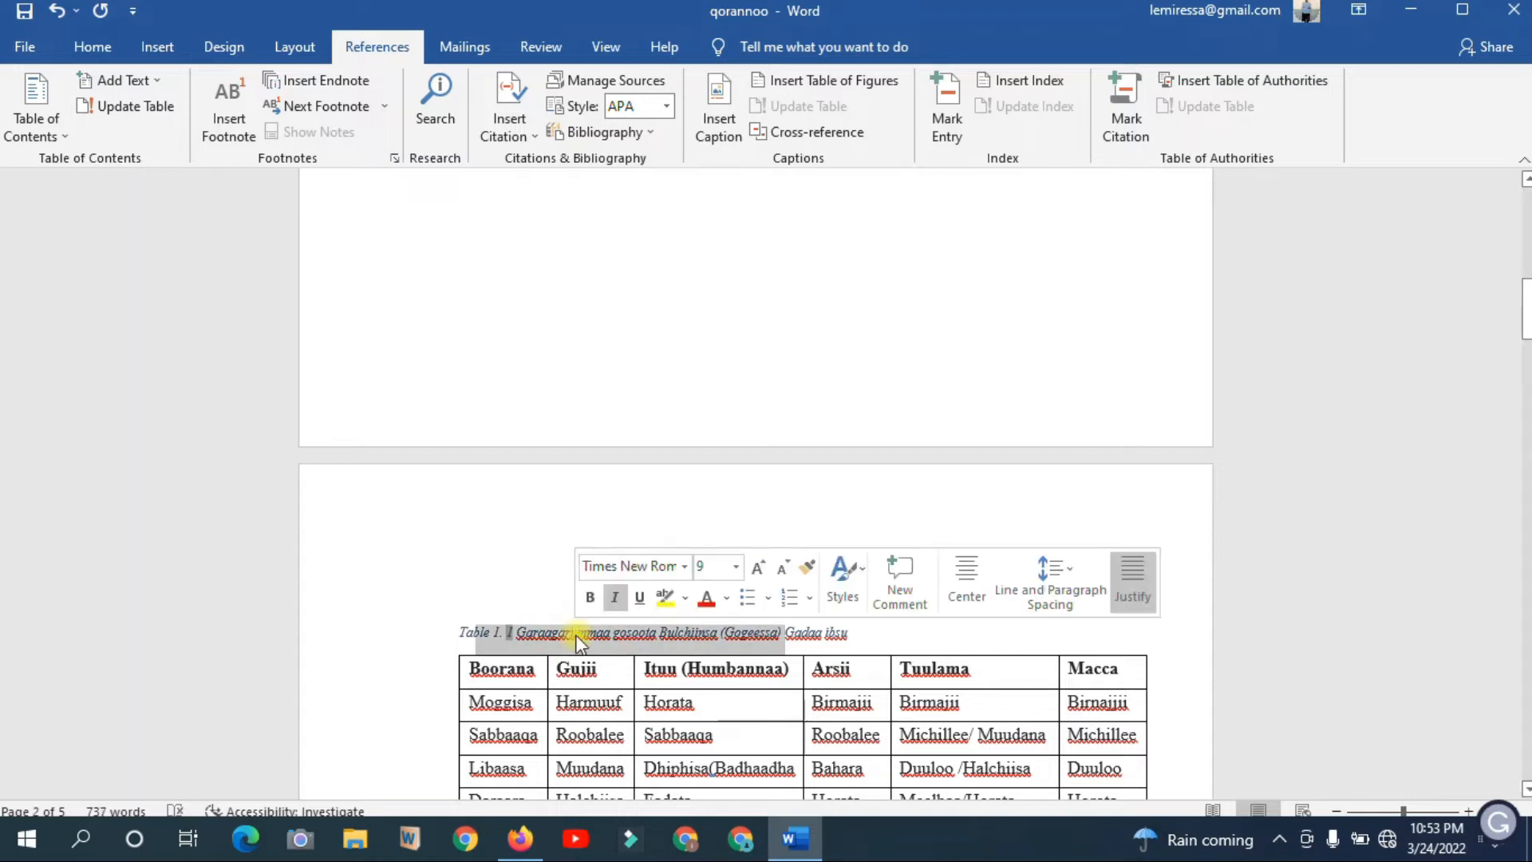
click(576, 633)
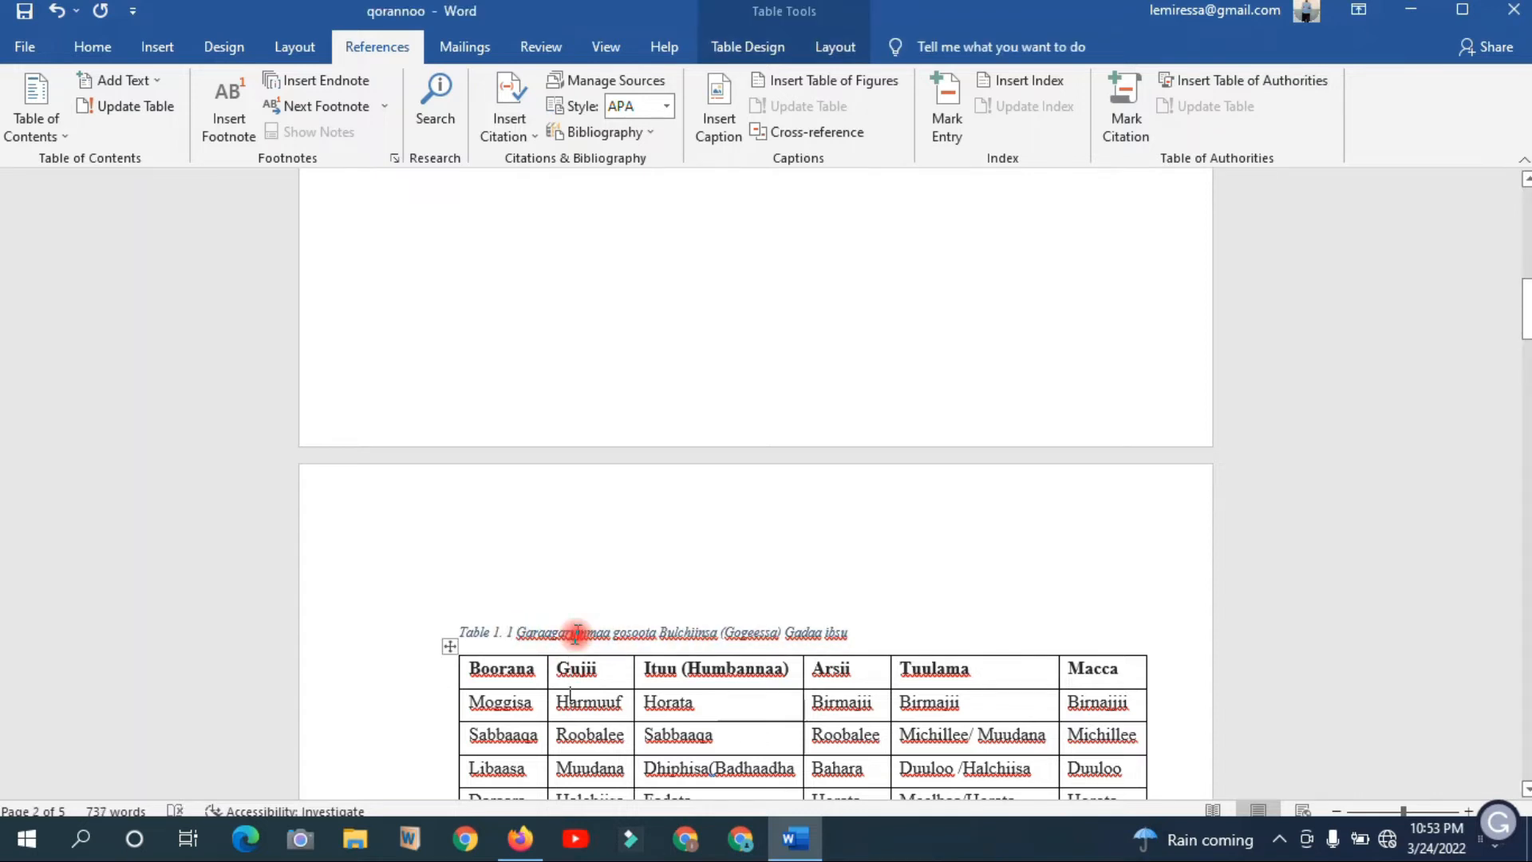
Replace the manual label "Gabatee .2" above the Sadarkaalee Gadaa Ituu table with a caption using the existing "Table 1." label.
scroll(576, 633, down, 7)
click(549, 219)
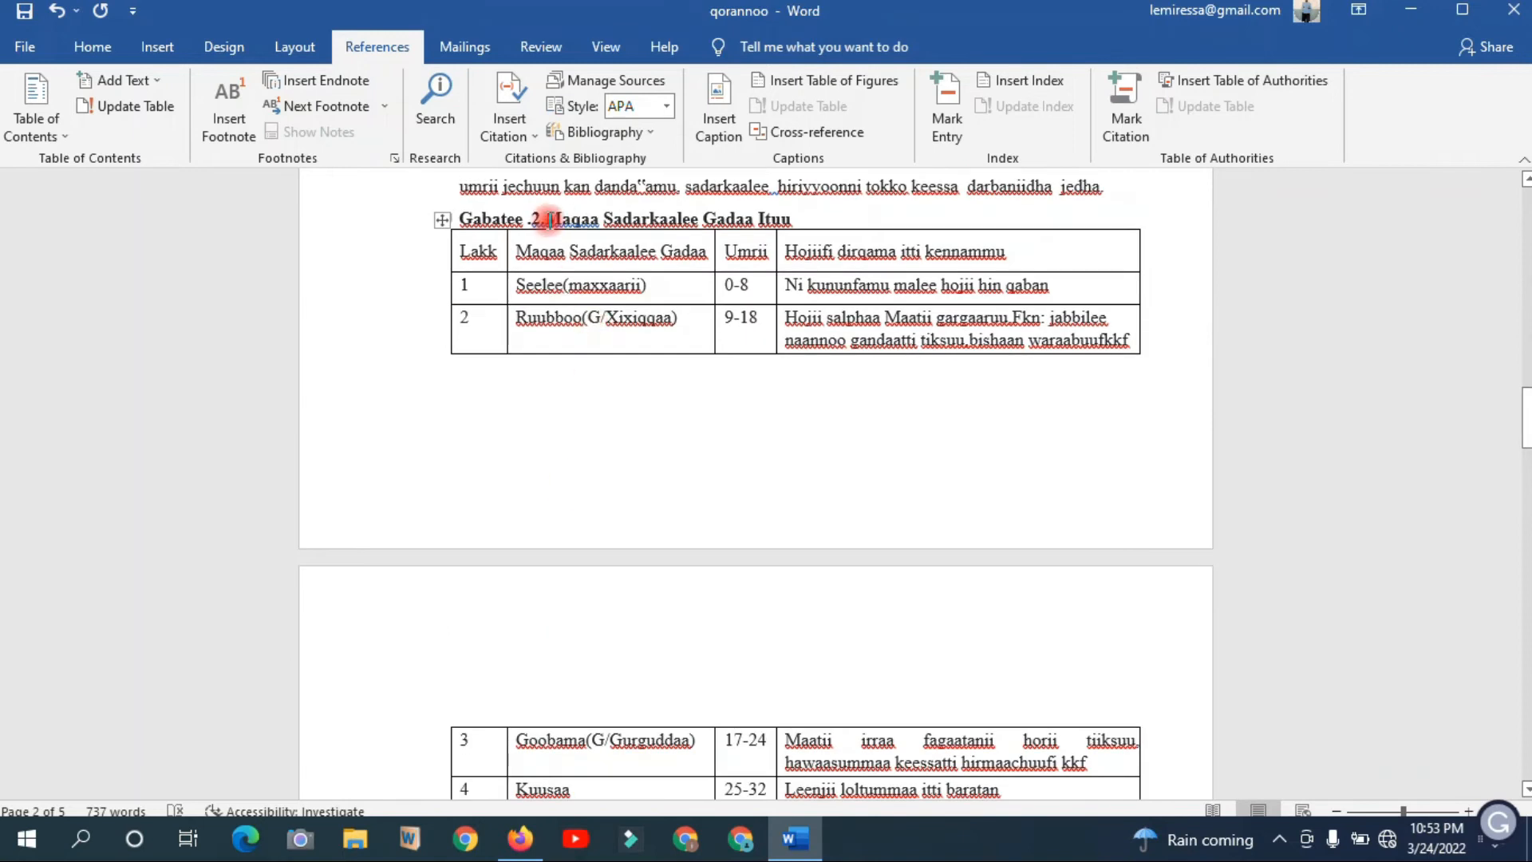
drag(550, 217, 463, 213)
key(BackSpace)
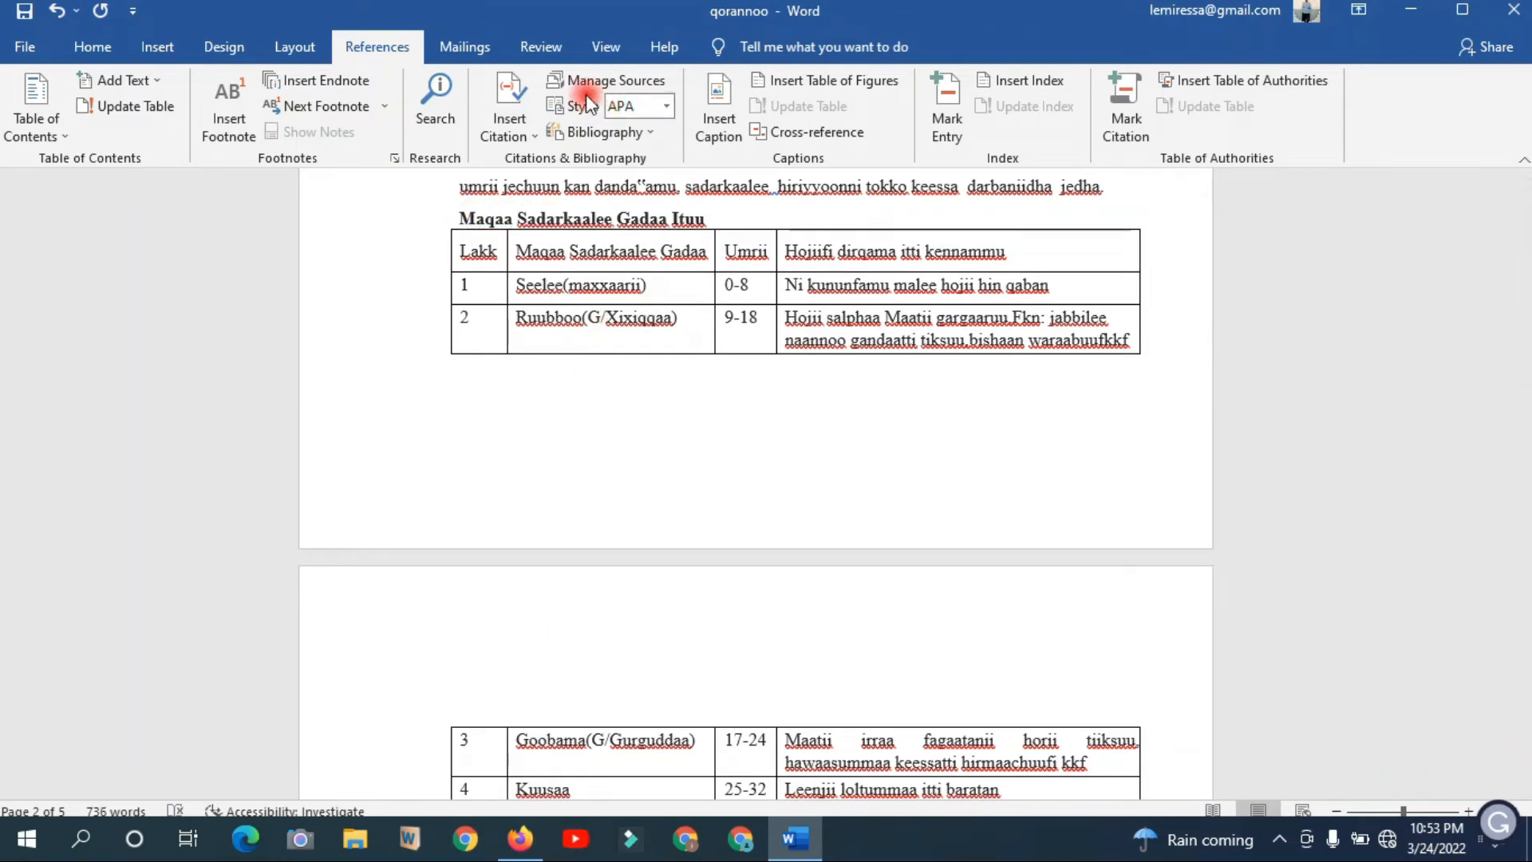
click(721, 94)
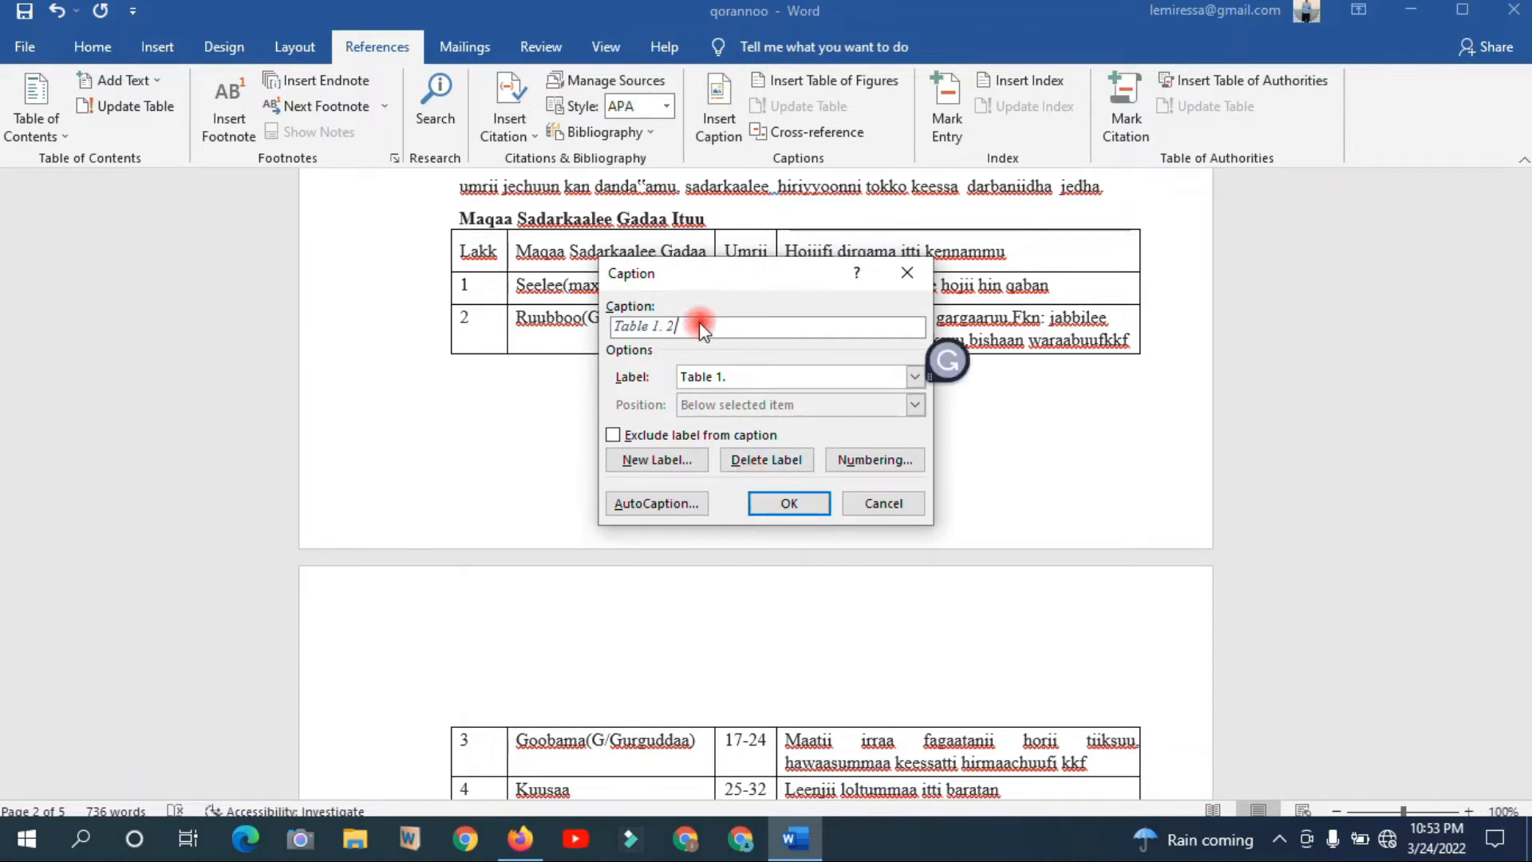
click(788, 502)
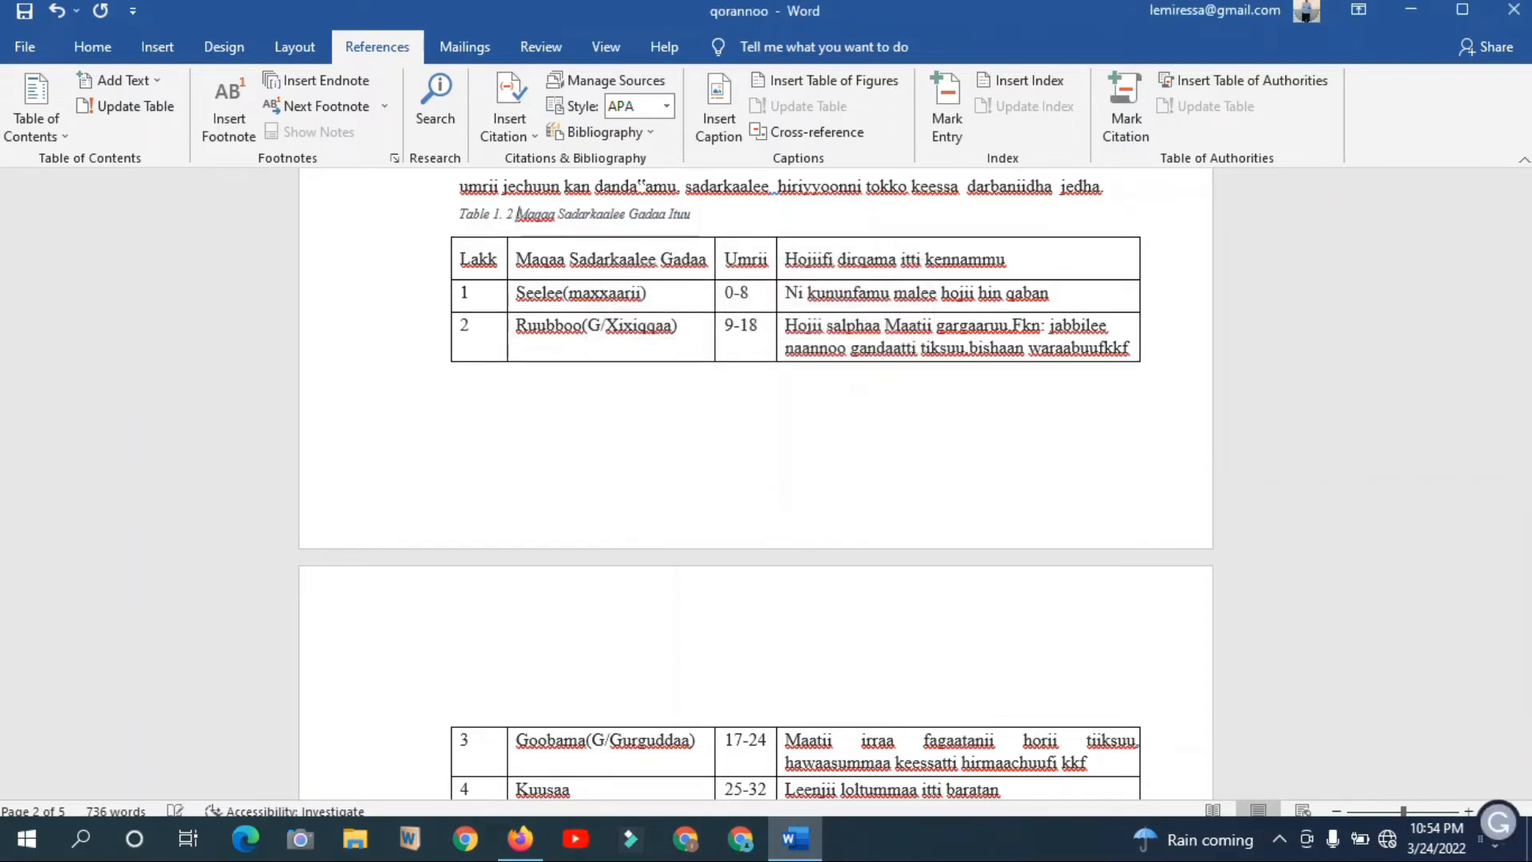
Look through the rest of the document for further tables that still need captions, ending at the last bullet in section 4.2.
scroll(787, 495, down, 10)
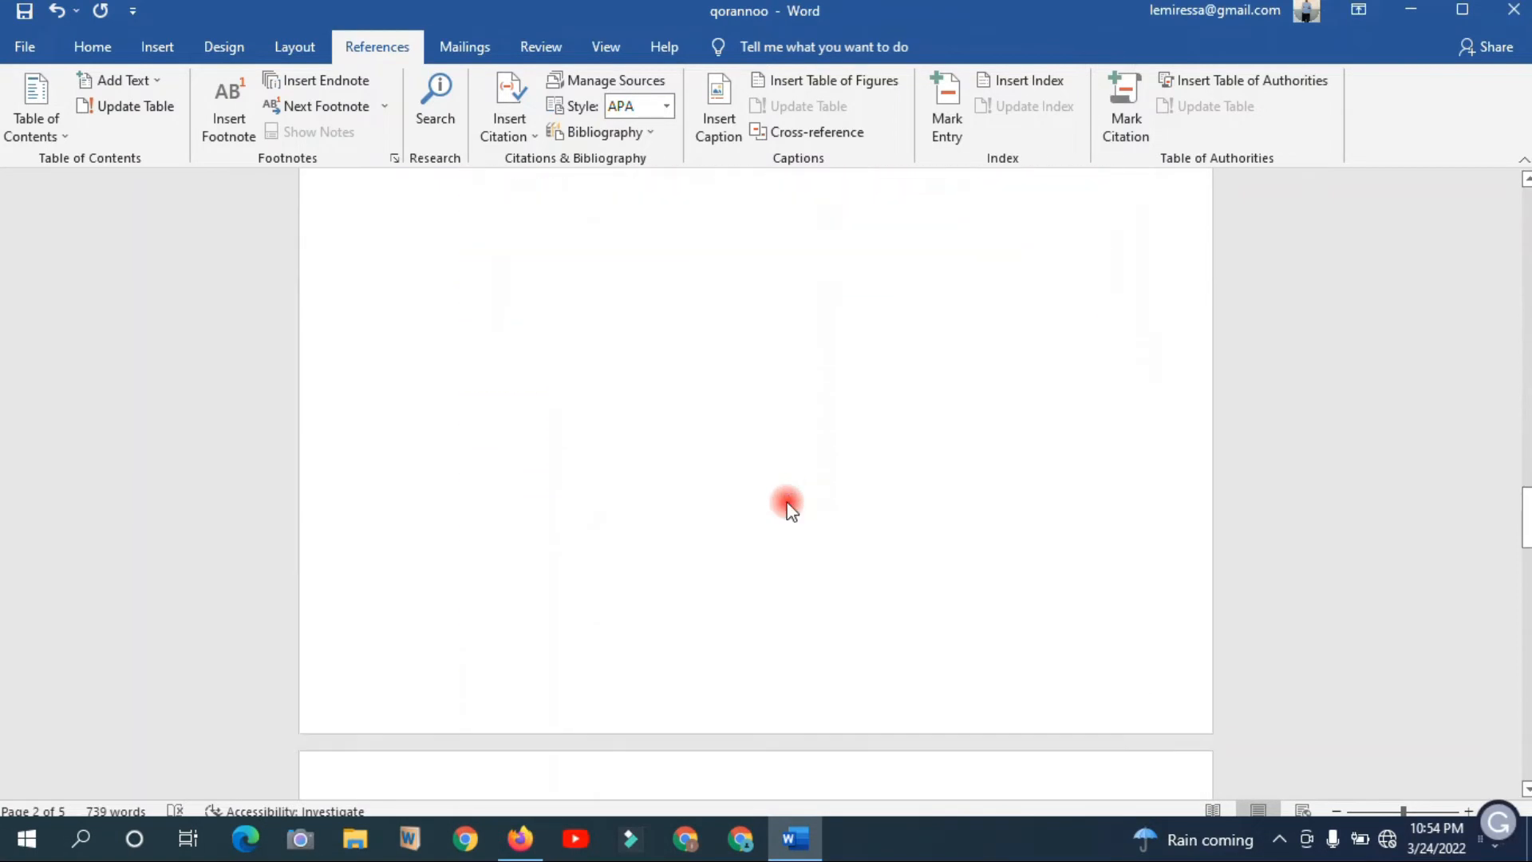
scroll(787, 501, down, 10)
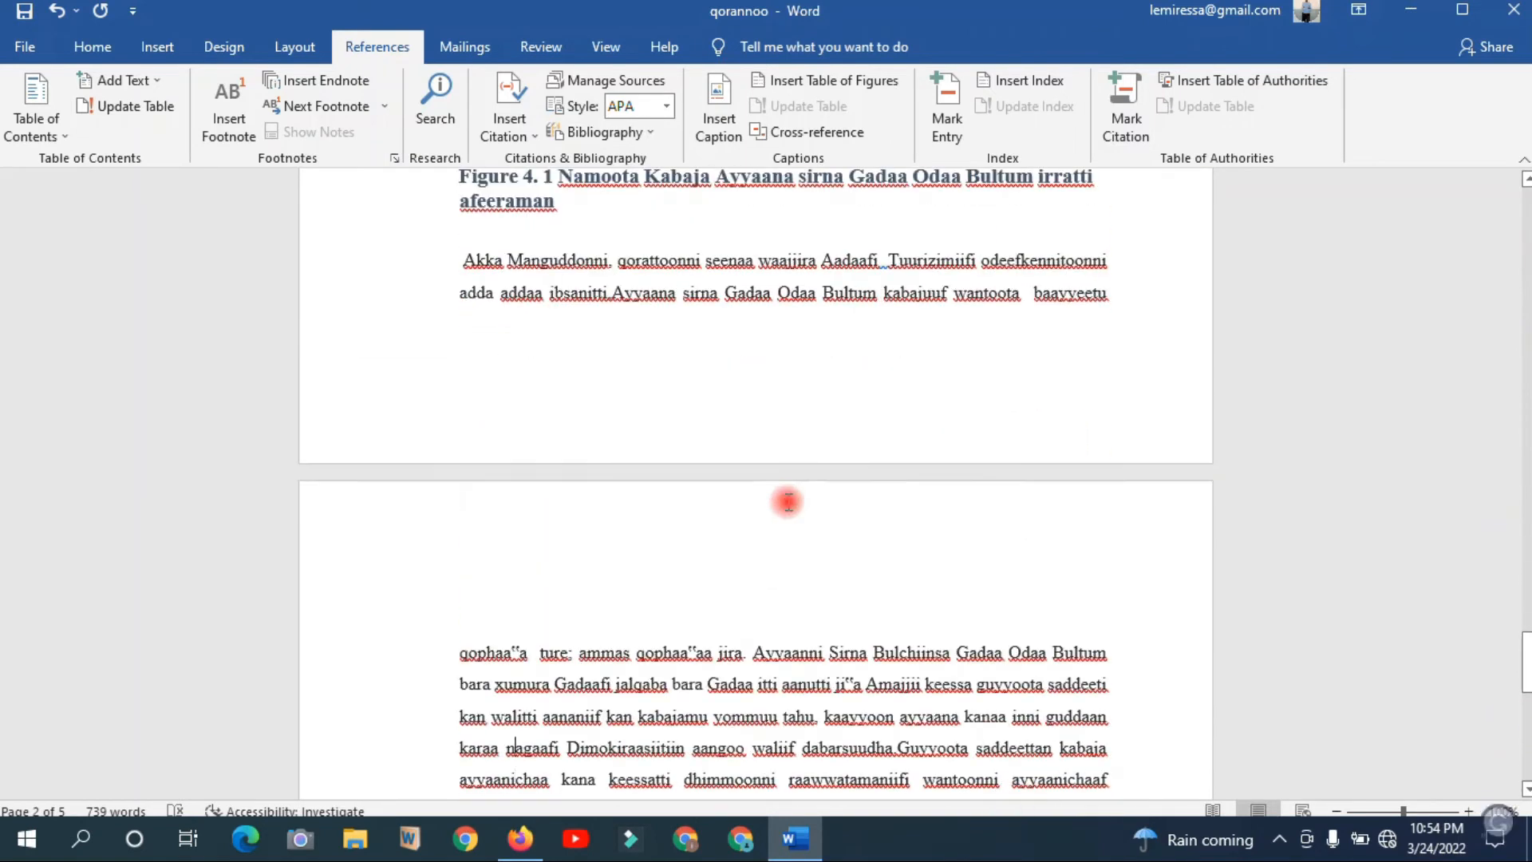
key(Up)
key(Up)
key(Up)
key(Up)
key(Up)
key(Up)
key(Up)
key(Up)
key(Up)
key(Up)
key(Up)
key(Up)
key(Up)
key(Up)
key(Up)
key(Up)
key(Up)
key(Up)
key(Up)
key(Up)
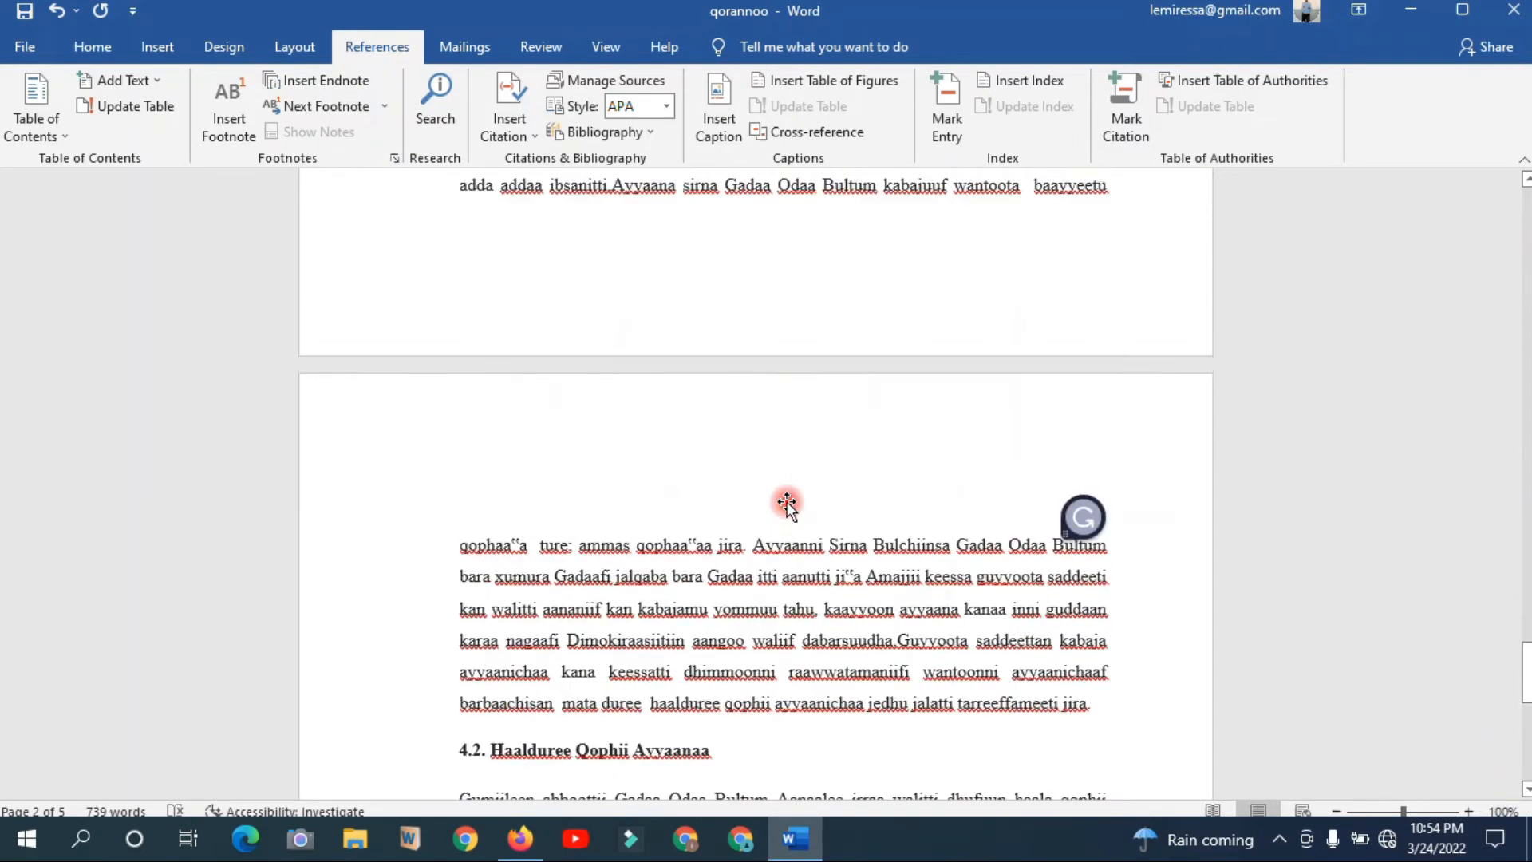
key(Up)
key(Up)
key(Up)
key(Up)
key(Up)
key(Up)
key(Up)
key(Up)
key(Up)
key(Up)
key(Up)
key(Up)
key(Up)
key(Up)
key(Up)
key(Up)
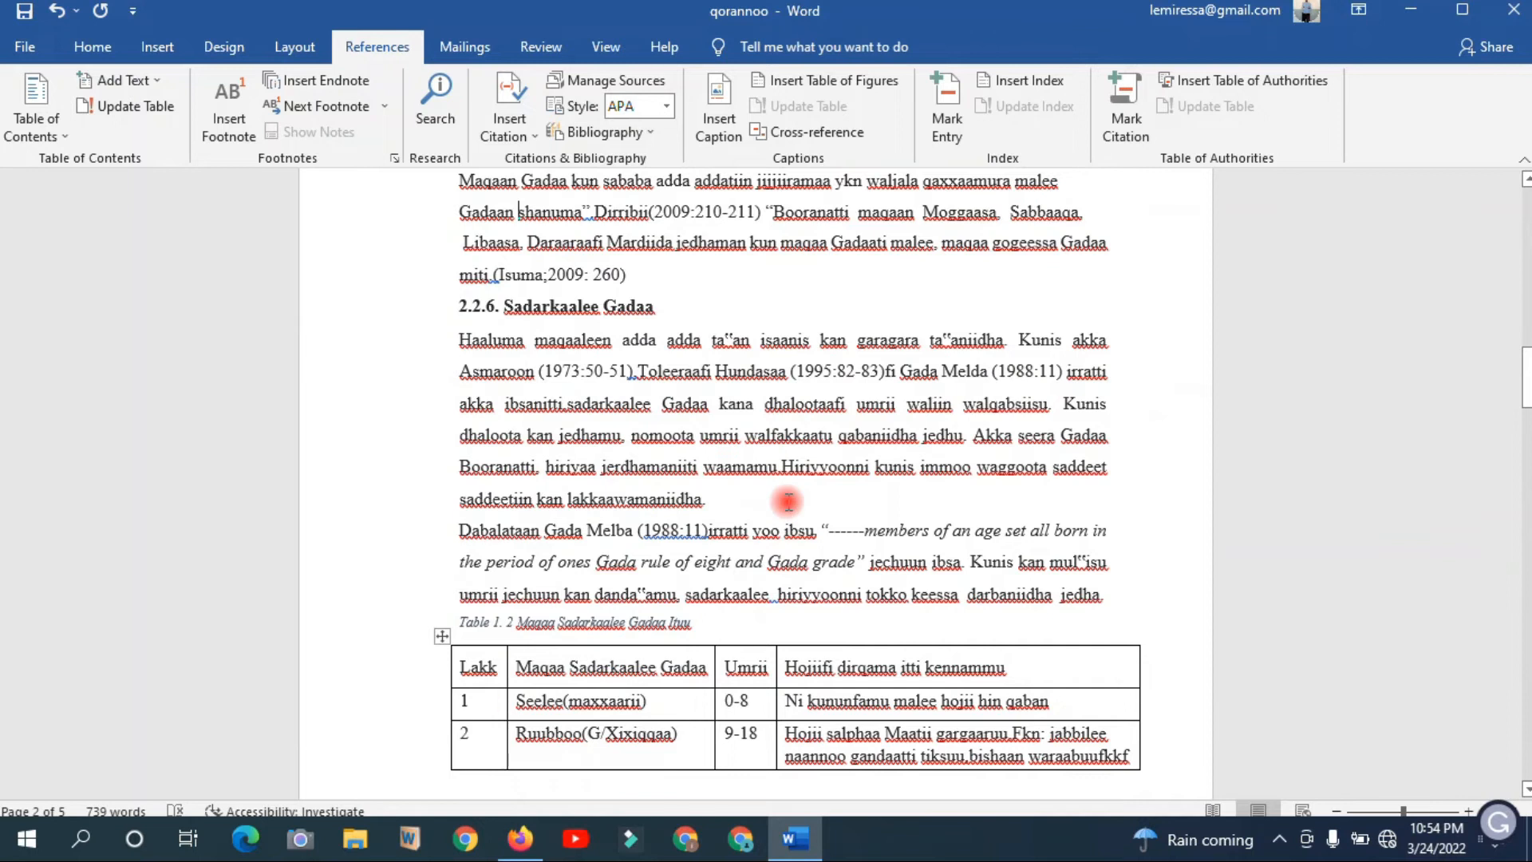
key(Down)
key(Down)
key(Down)
key(Down)
key(Down)
key(Down)
key(Down)
key(Down)
key(Down)
key(Down)
key(Down)
key(Down)
key(Down)
key(Down)
key(Down)
key(Down)
key(Down)
key(Down)
key(Down)
key(Down)
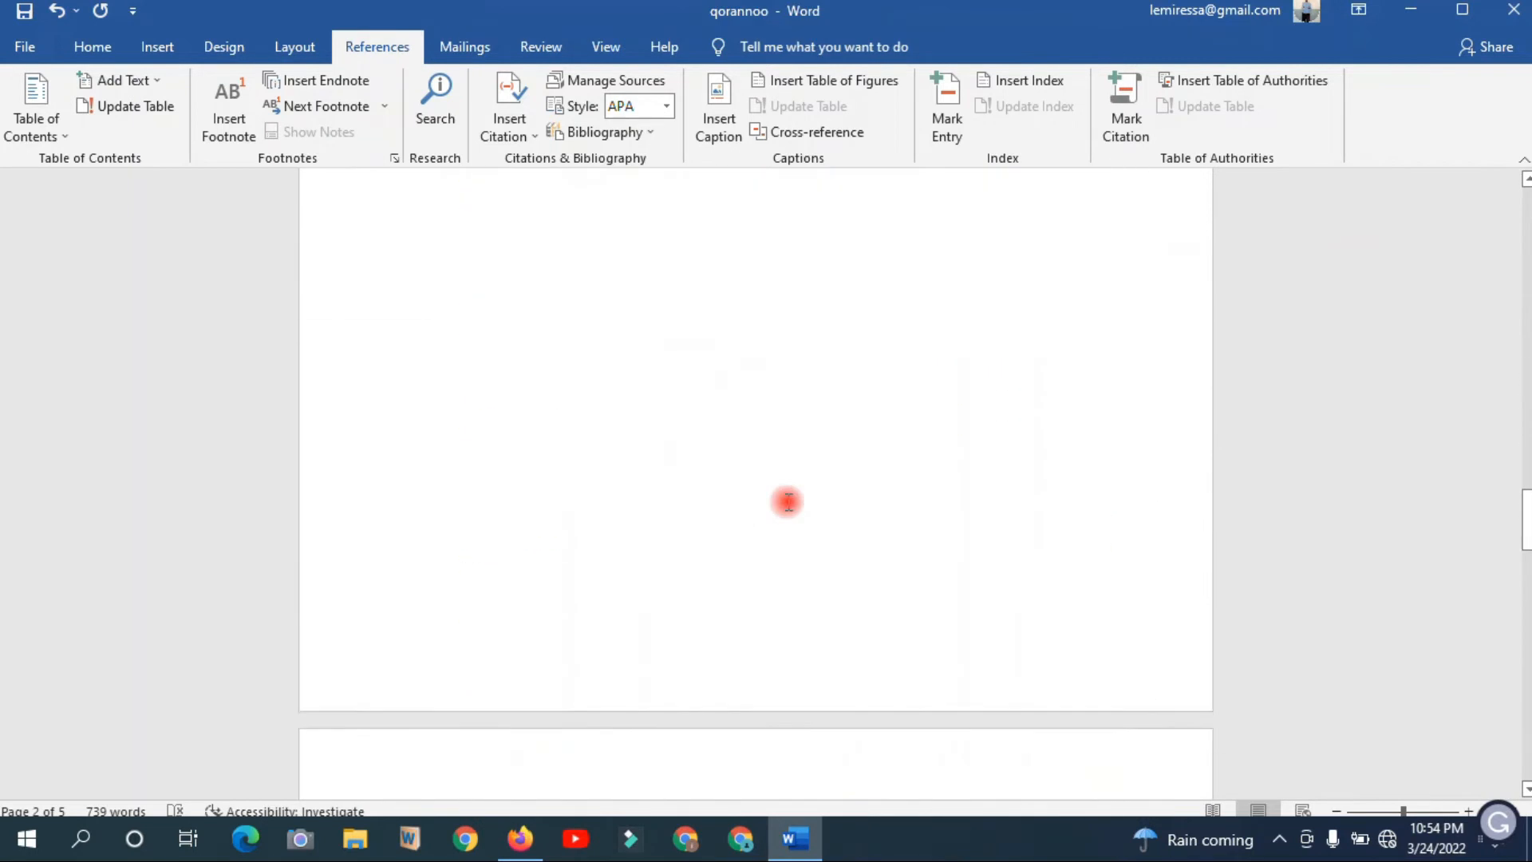
key(Down)
key(Down)
key(Down)
key(Down)
key(Down)
key(Down)
key(Down)
key(Down)
key(Down)
key(Down)
key(Down)
key(Down)
key(Down)
key(Down)
key(Down)
key(Down)
key(Down)
key(Down)
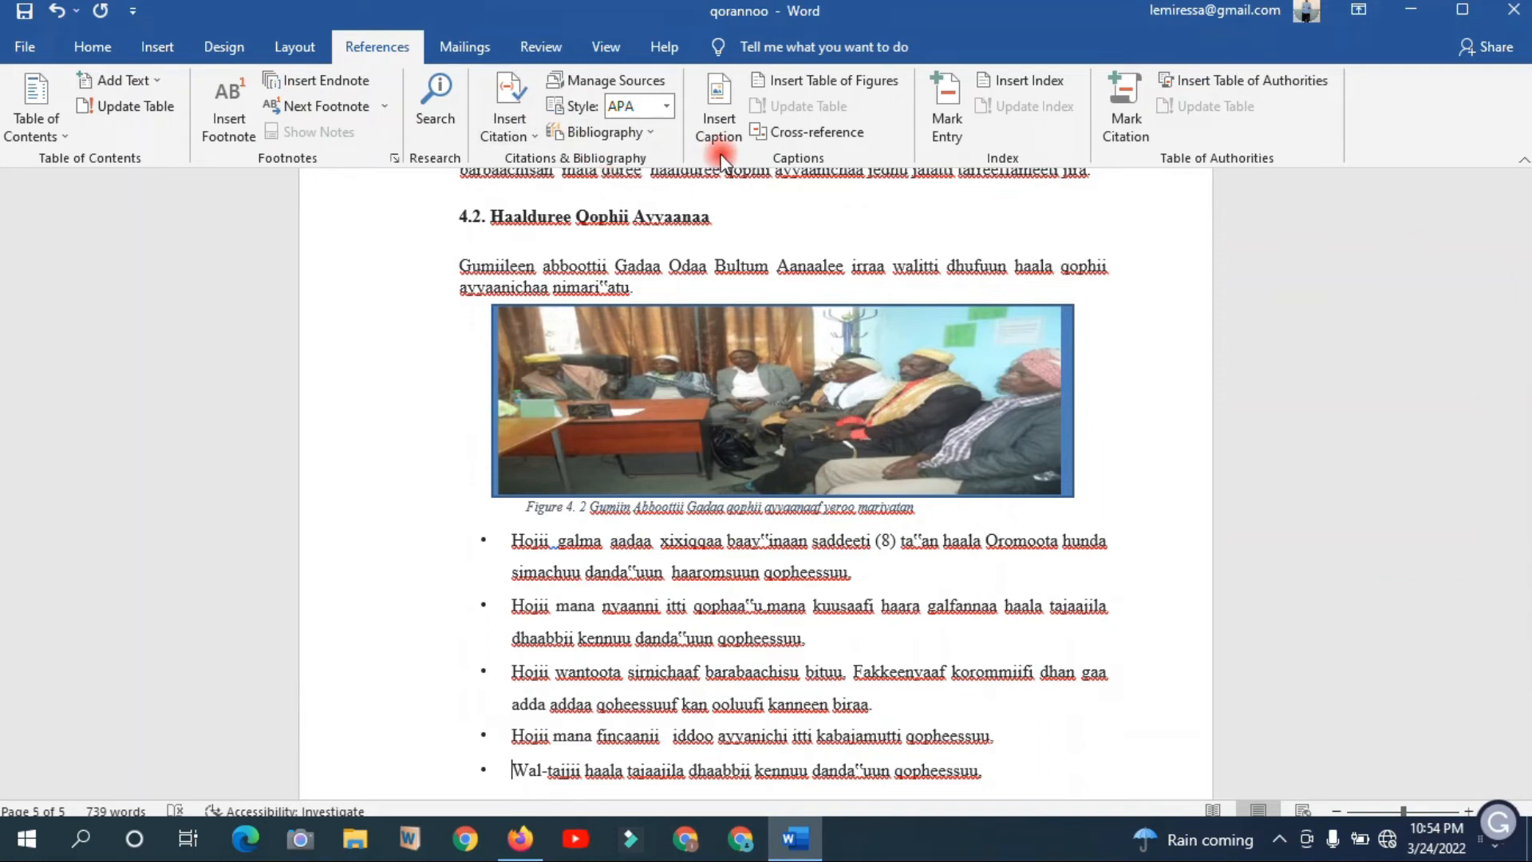
Create the caption labels "Table 4." and "Table 3." and insert a "Table 3." caption in front of section 4.2's last bullet text.
click(718, 116)
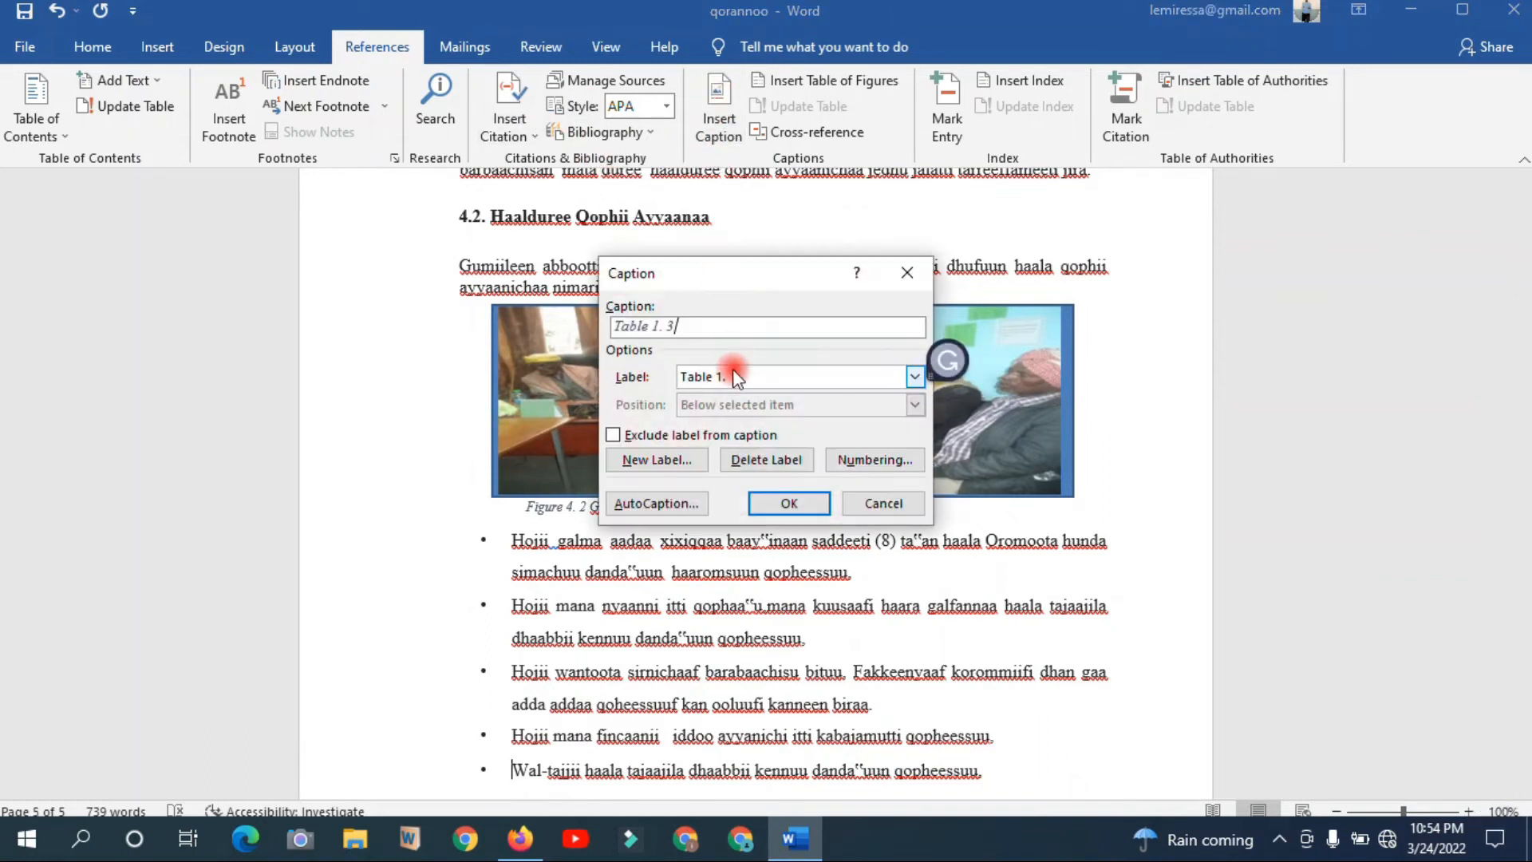
click(666, 459)
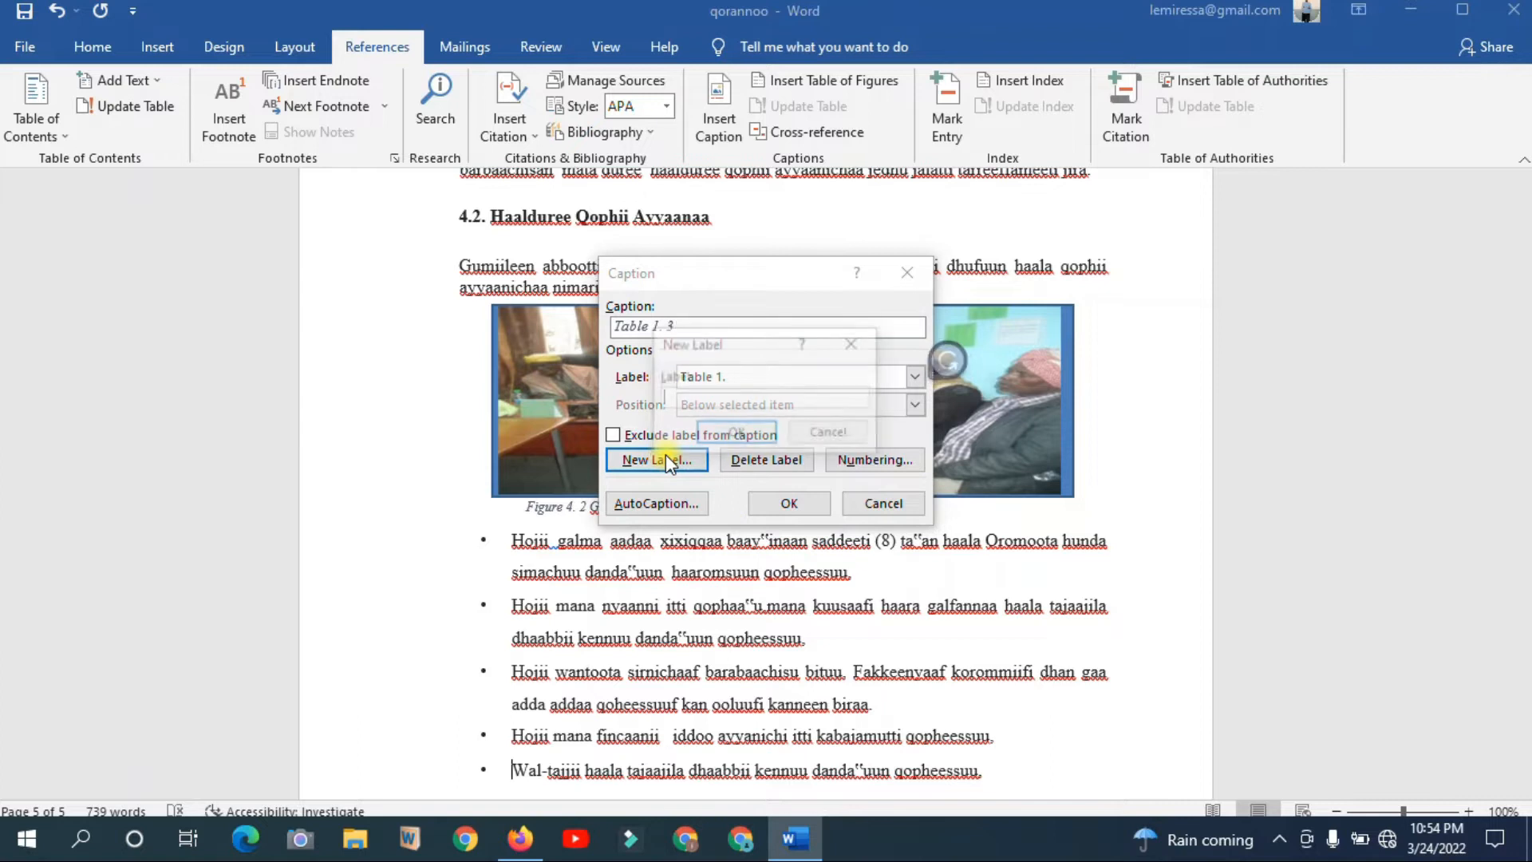
text(Table 4.)
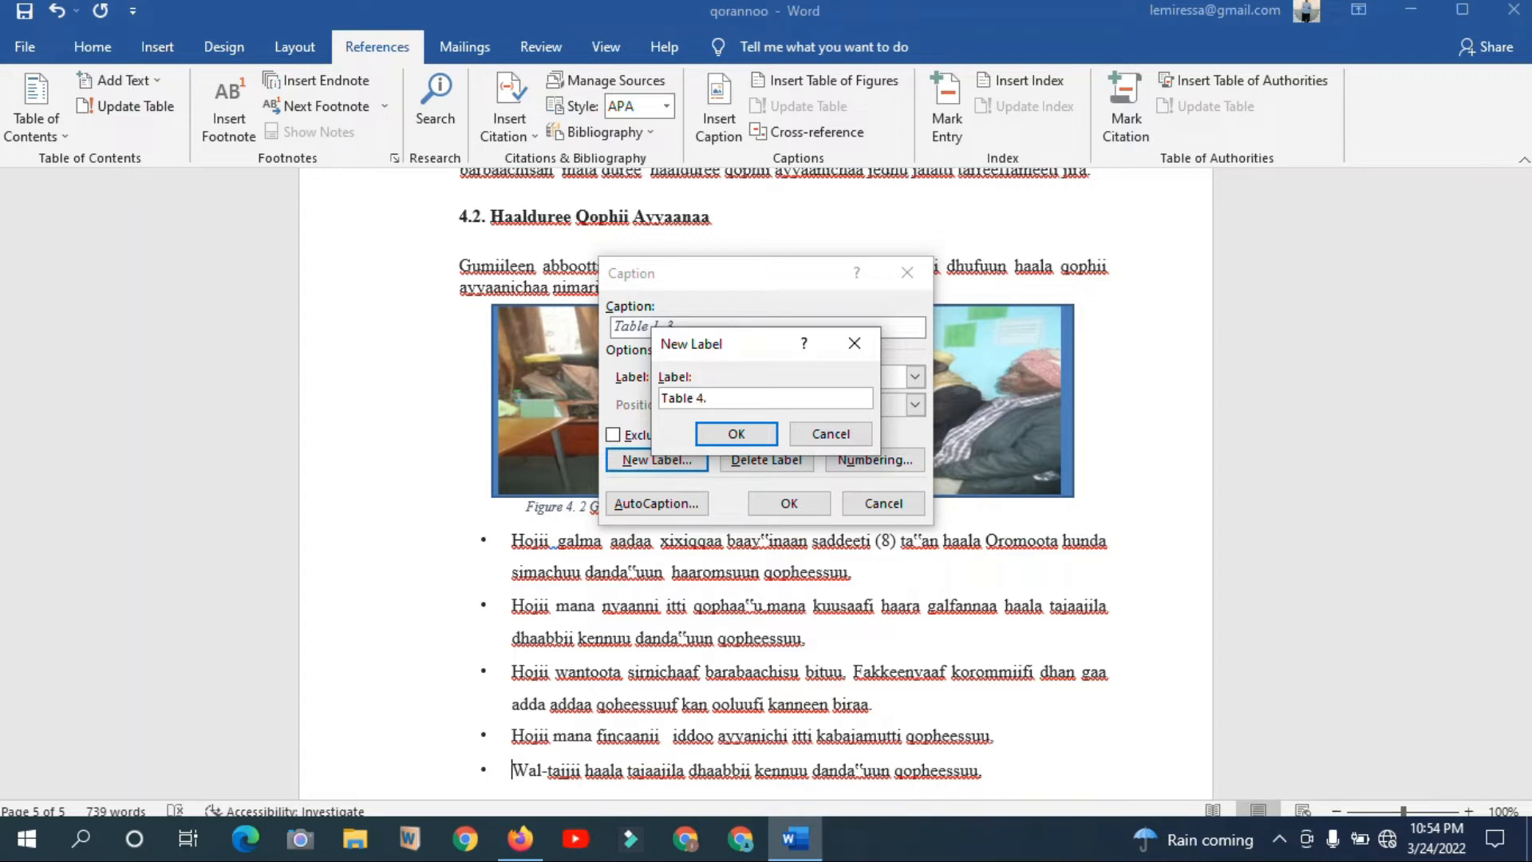
click(699, 428)
click(787, 503)
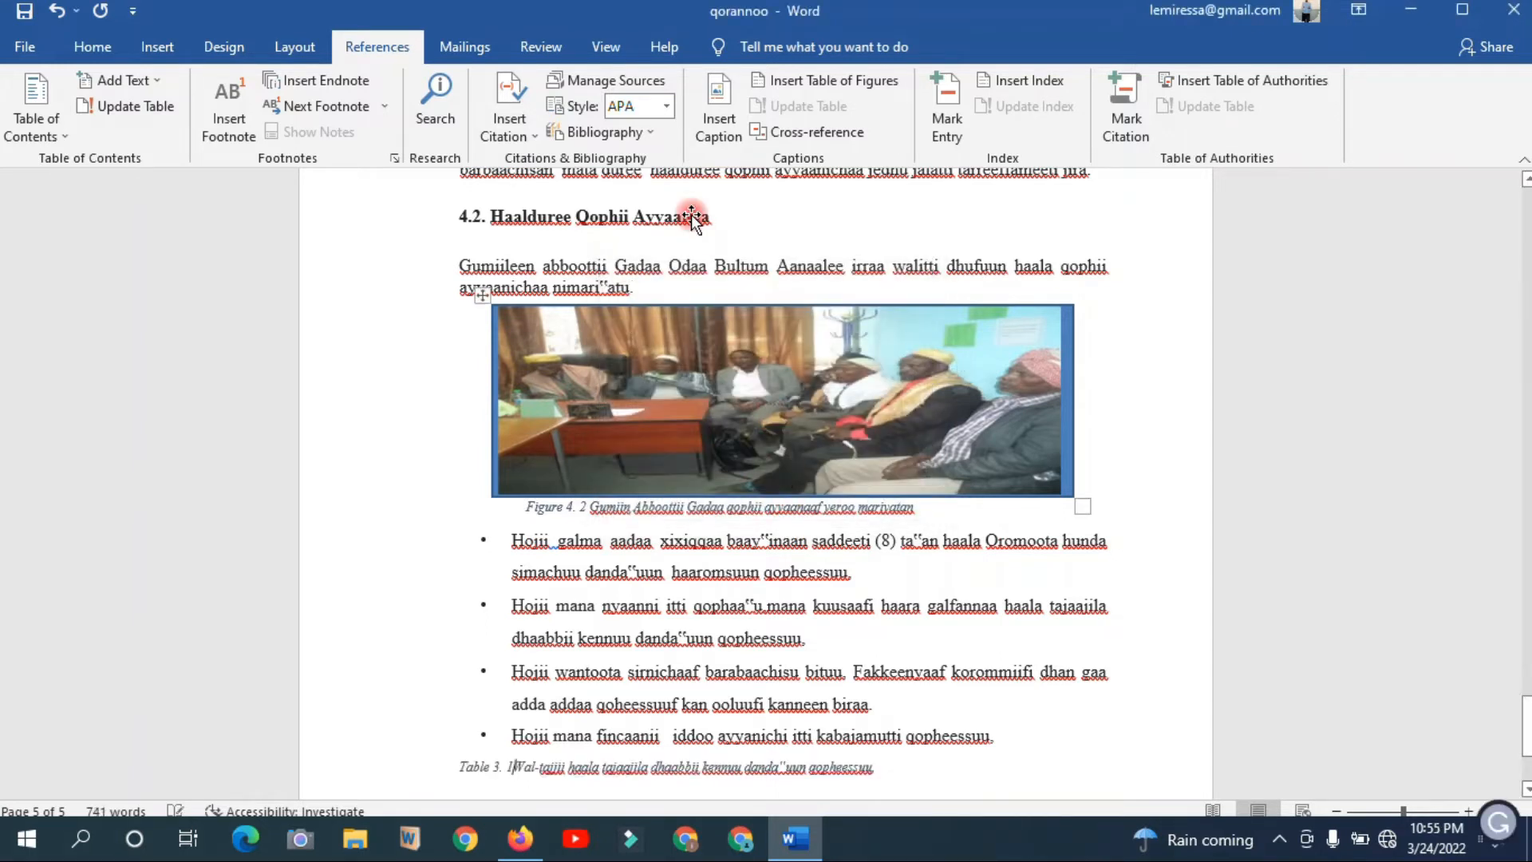
Delete the custom labels "Table 3." and "Table 4." from the available caption labels.
click(722, 87)
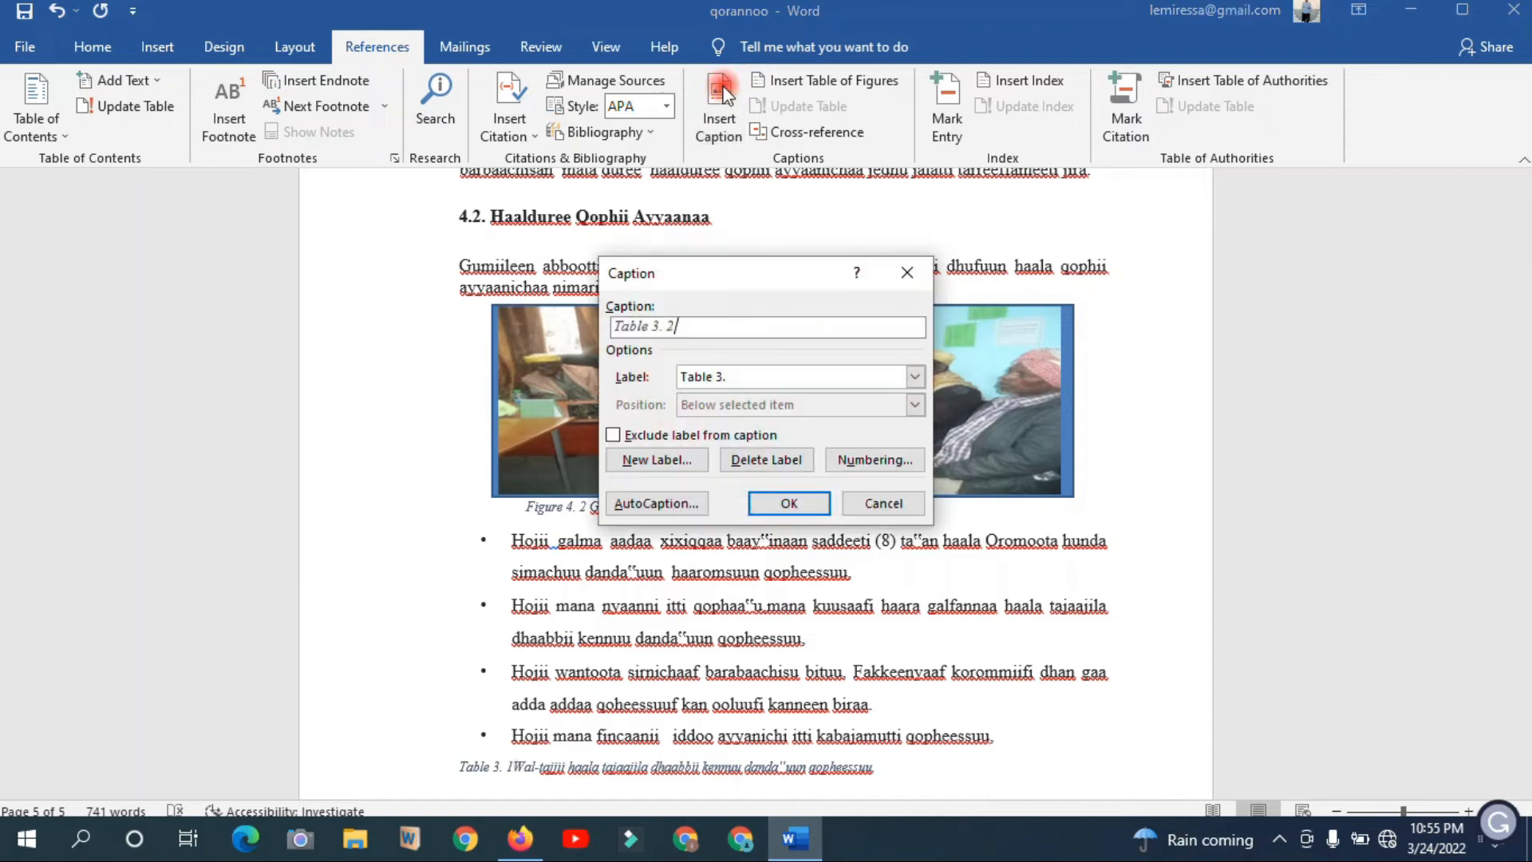
click(732, 380)
click(731, 380)
click(731, 380)
click(731, 380)
click(731, 380)
click(731, 379)
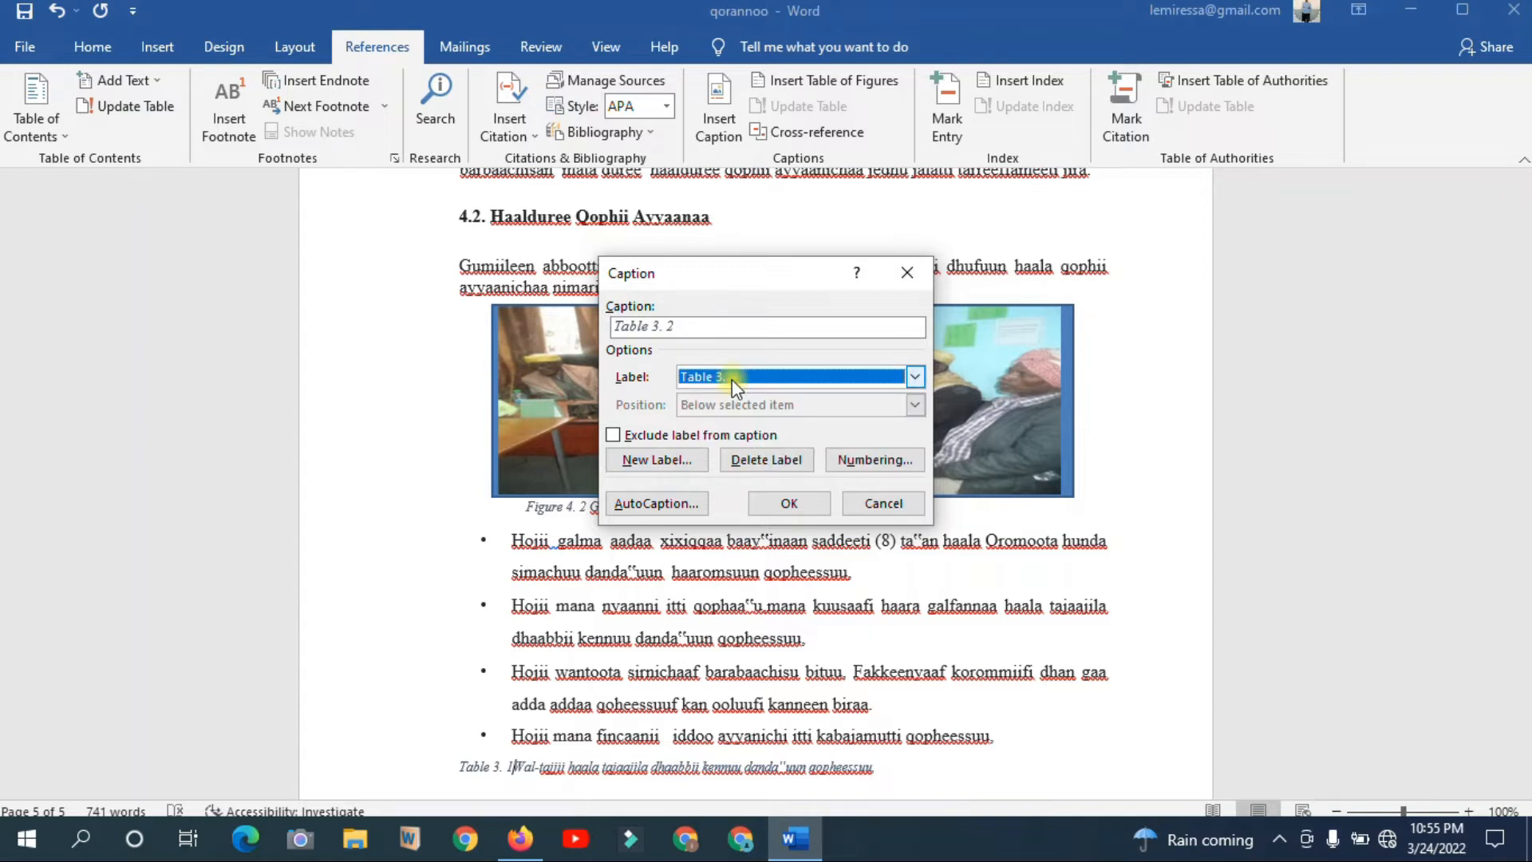
click(778, 459)
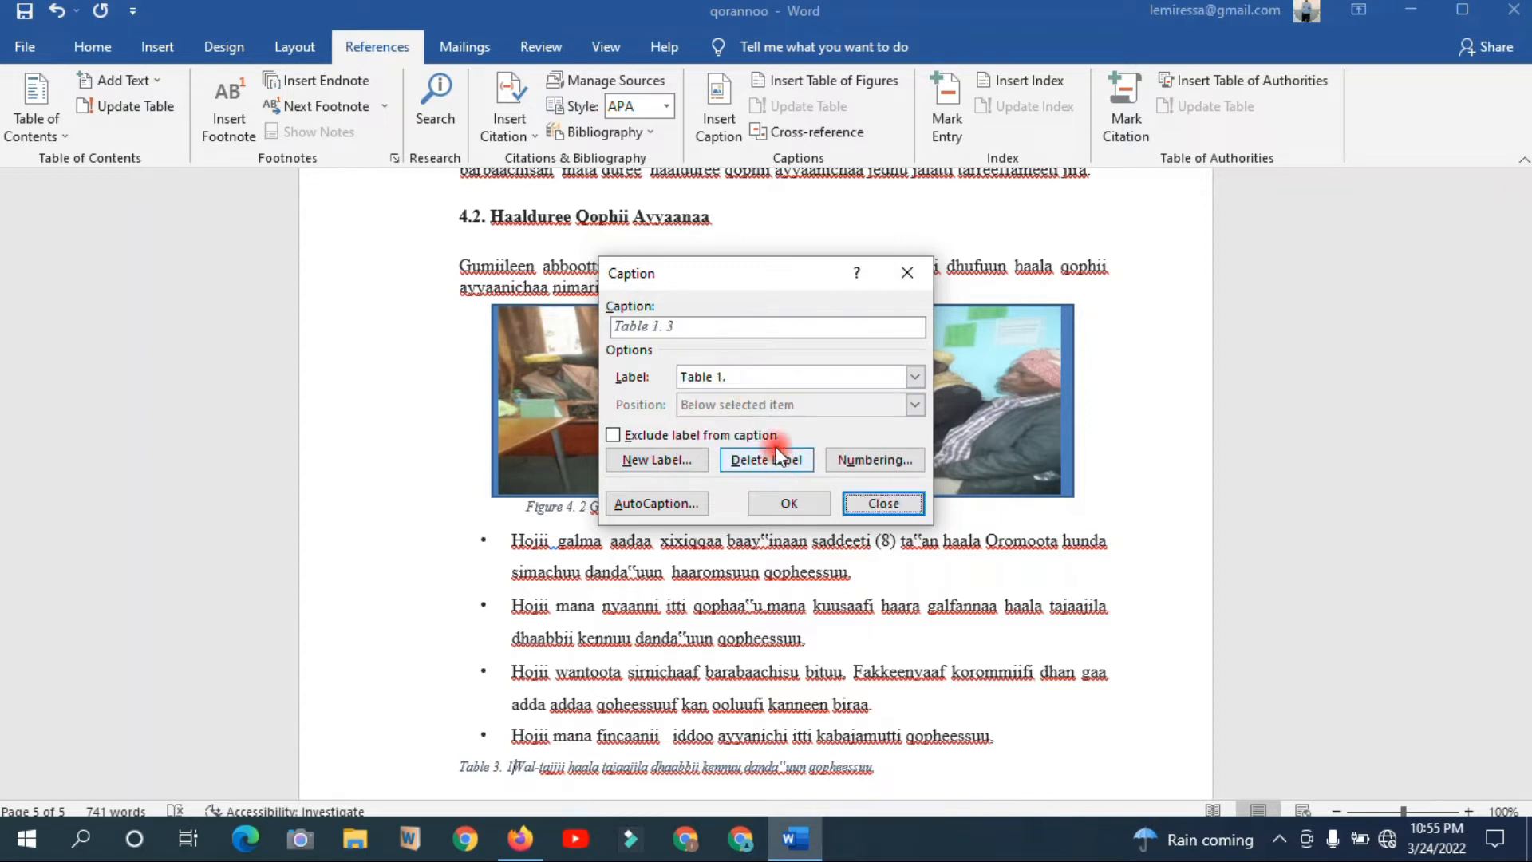
click(761, 380)
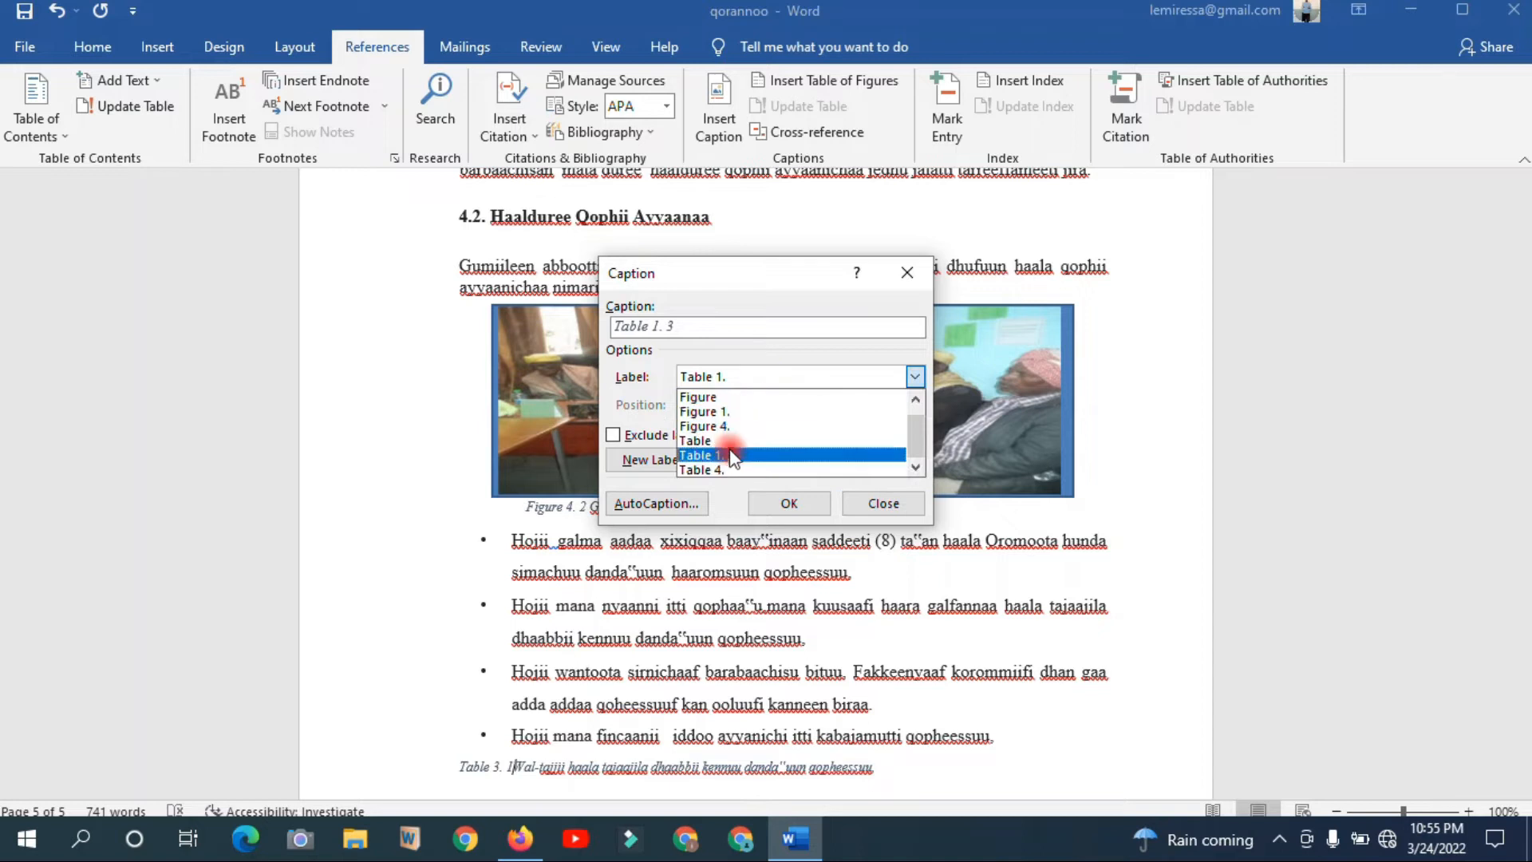
click(729, 469)
click(771, 460)
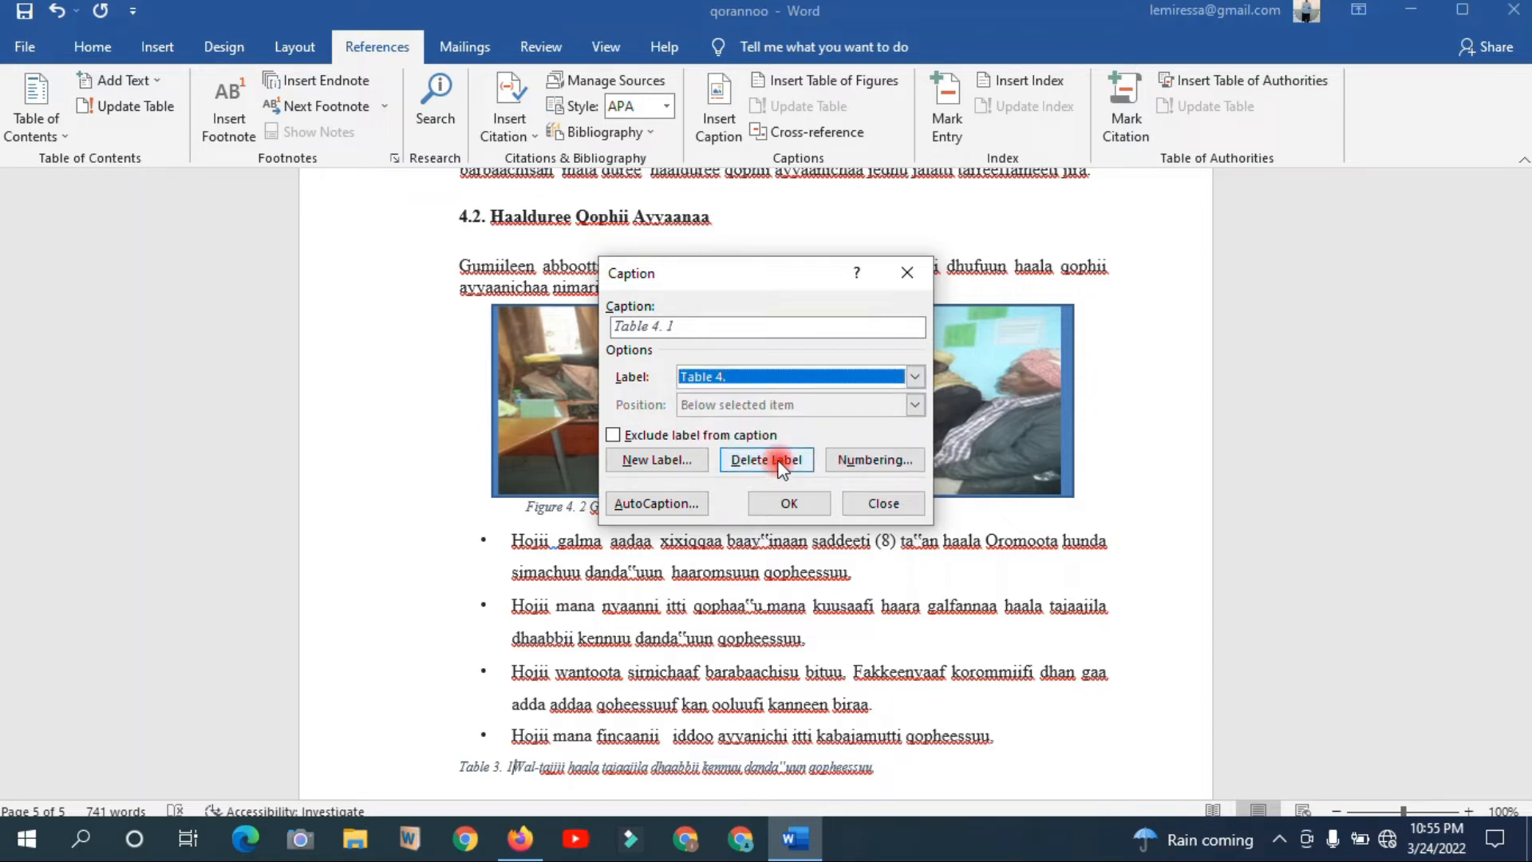
Insert a caption with the "Table 1." label after the existing "Table 3. 1" caption number at the end of section 4.2.
click(761, 377)
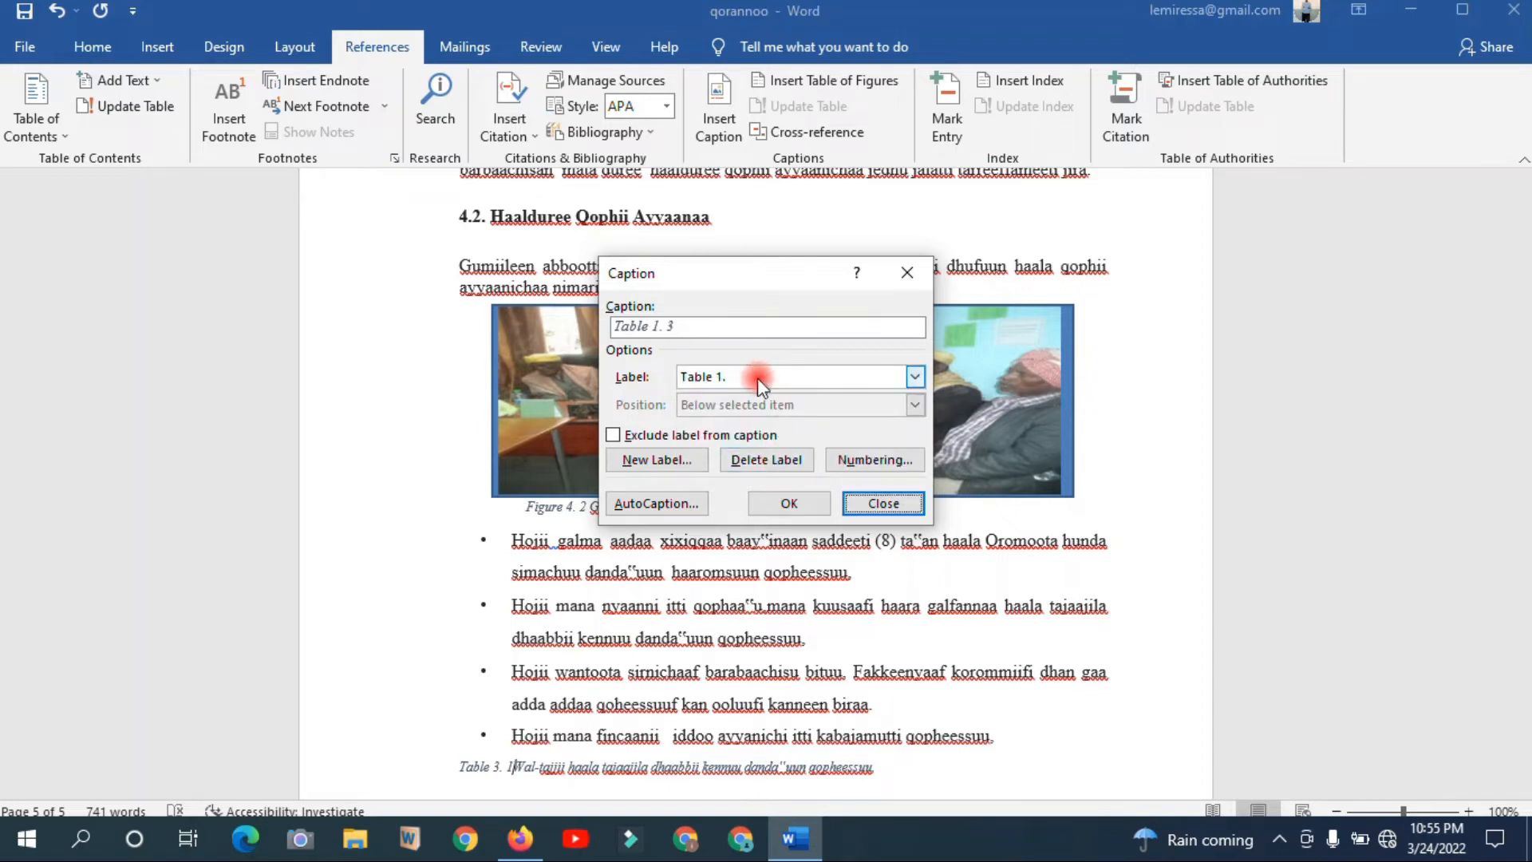
click(758, 376)
click(806, 488)
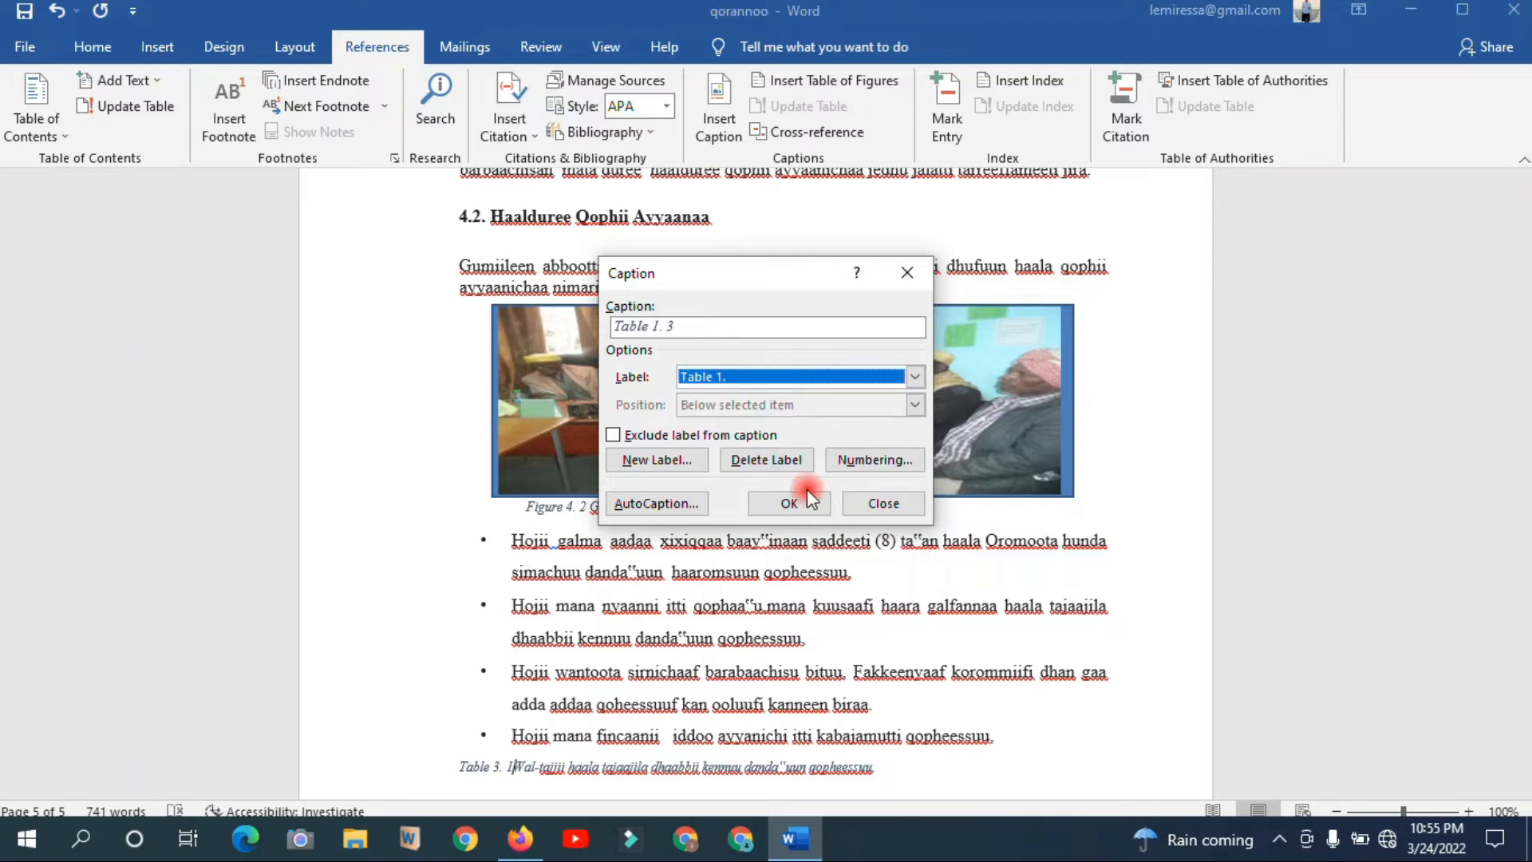
double_click(643, 270)
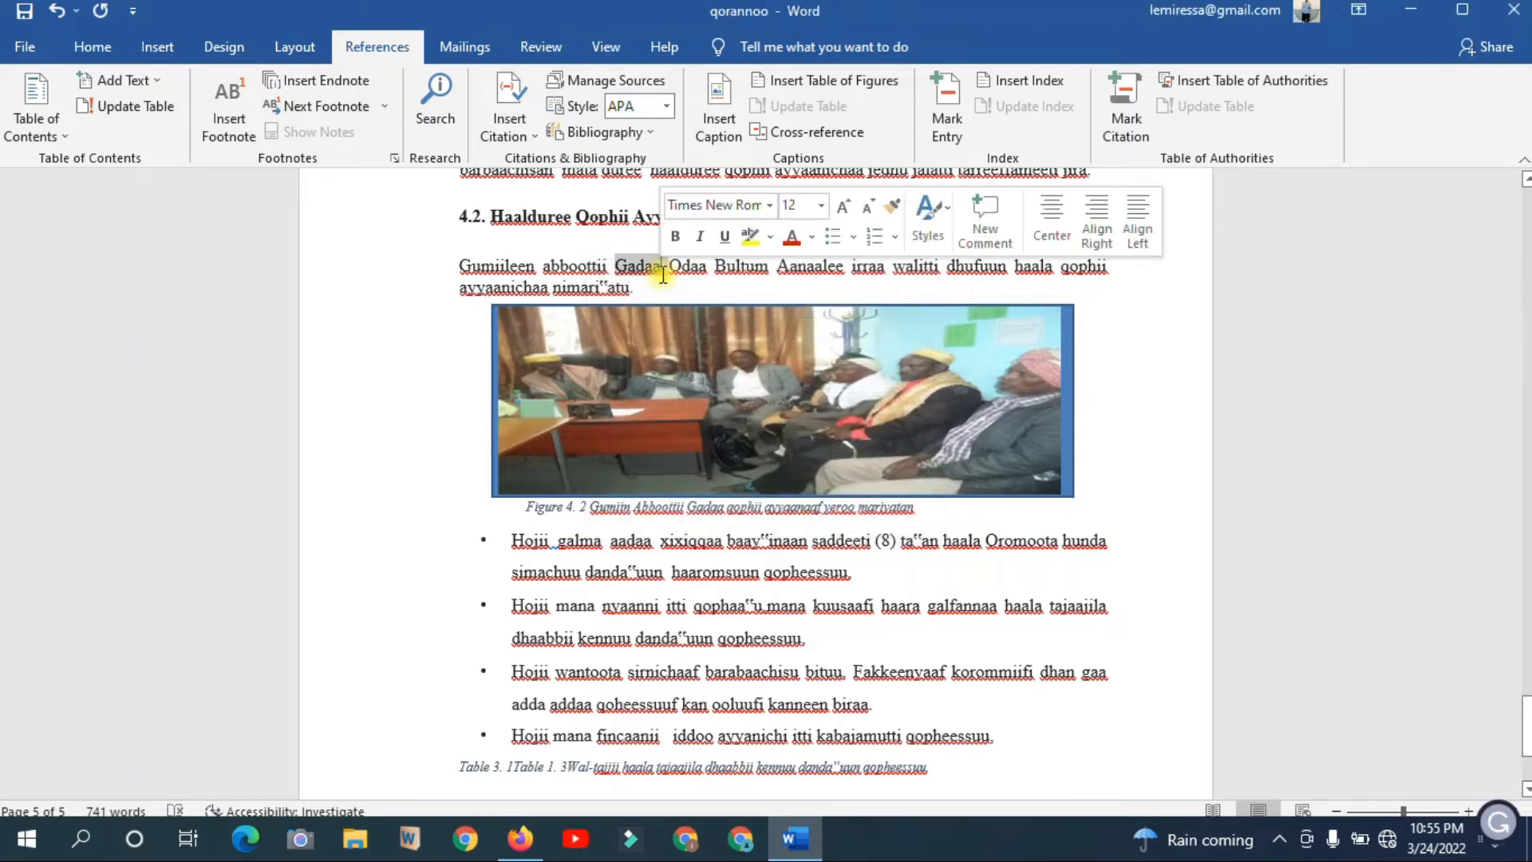
triple_click(662, 274)
scroll(662, 274, up, 15)
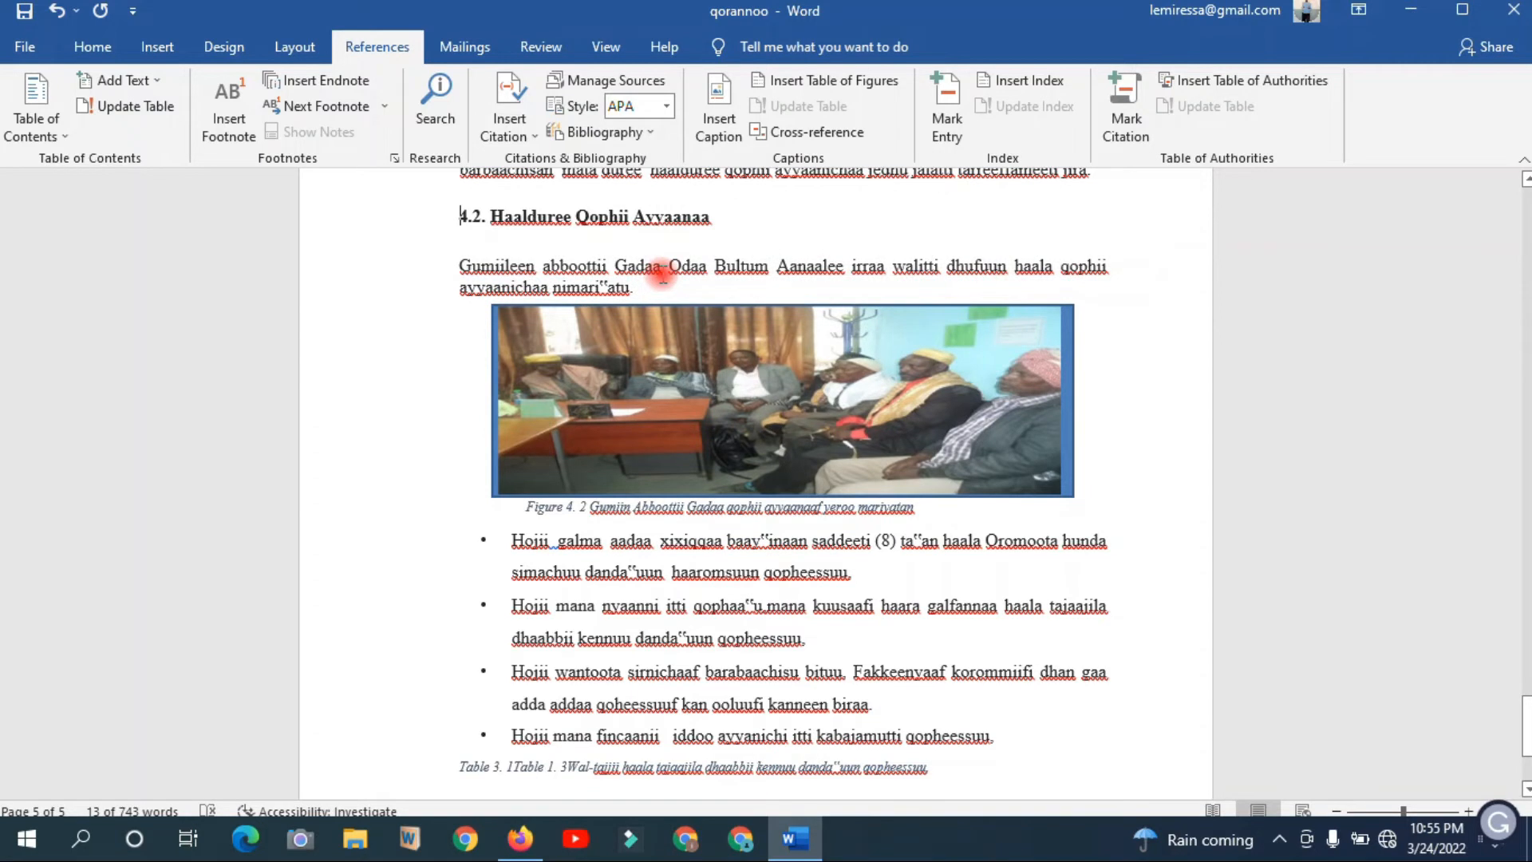
Add a "List of table" heading above section 1.5 on the first page and correct its last word to "tables".
scroll(662, 273, up, 10)
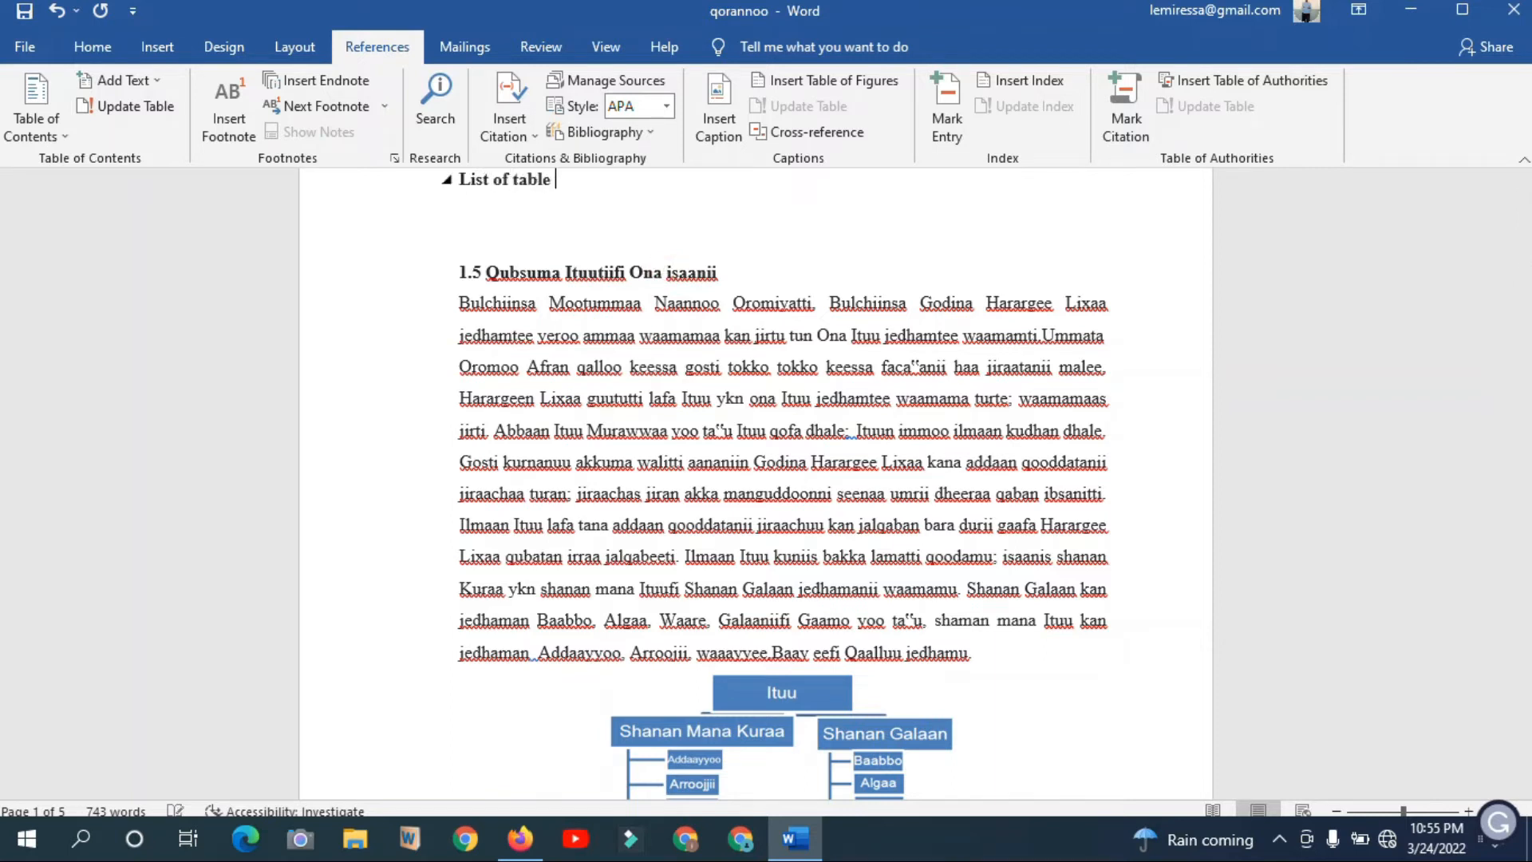
key(Return)
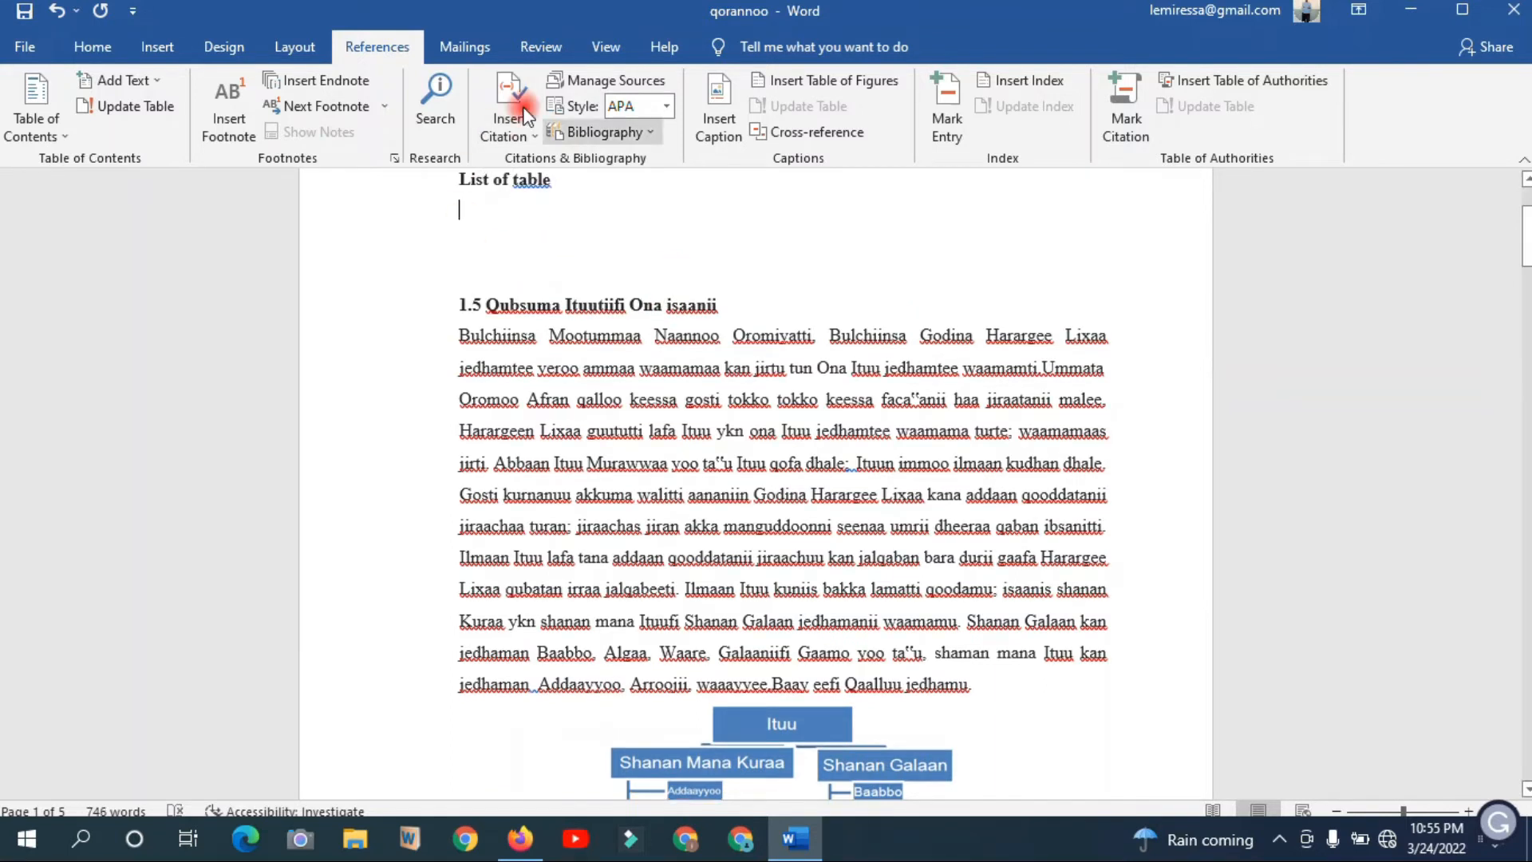
right_click(529, 180)
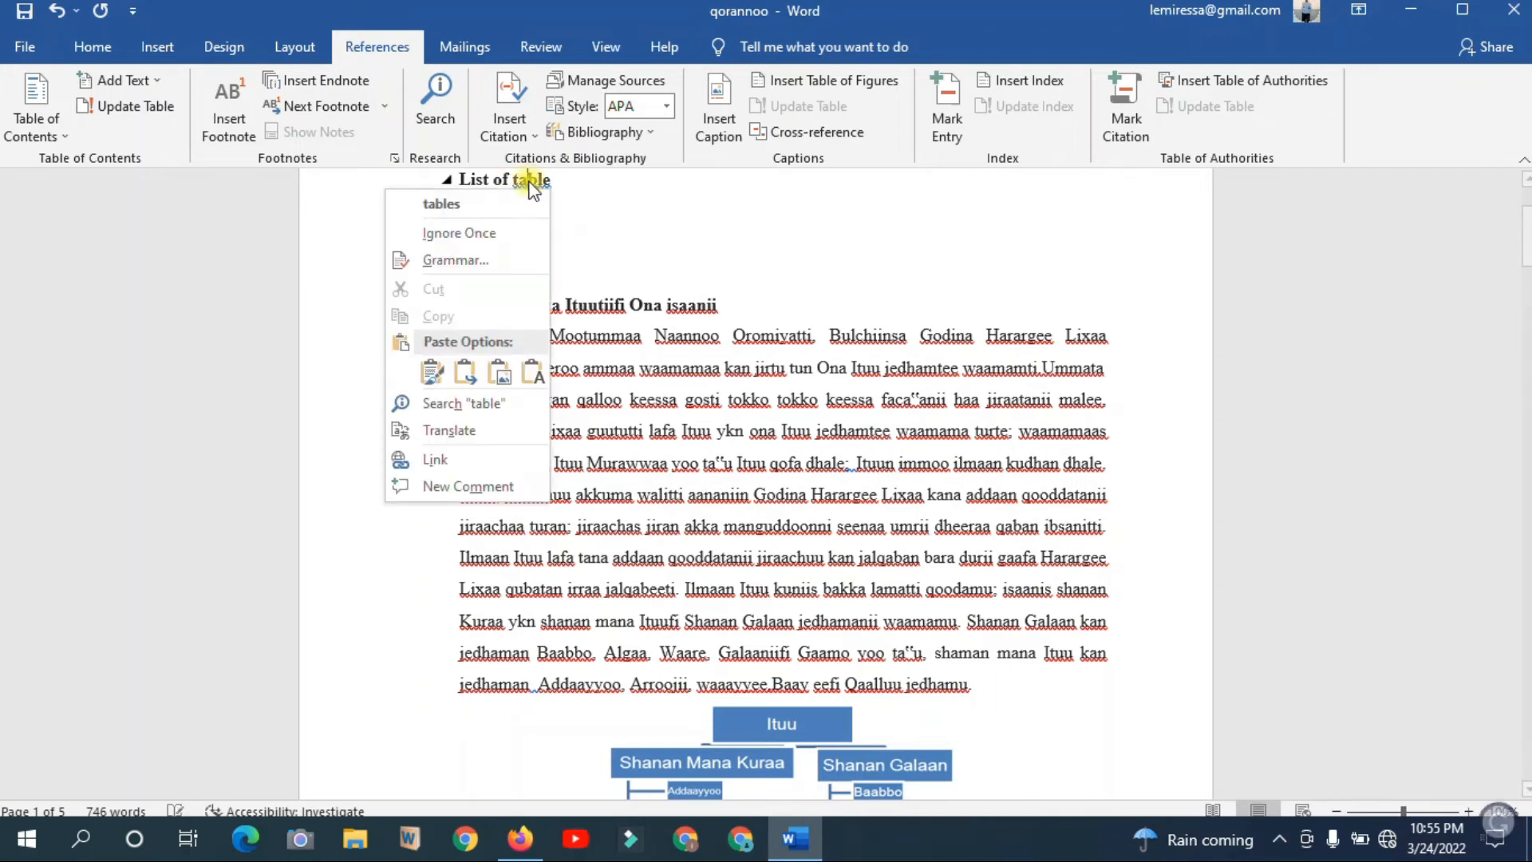
click(491, 205)
Insert a table of figures with the "Table 1." caption label under the "List of tables" heading.
click(821, 129)
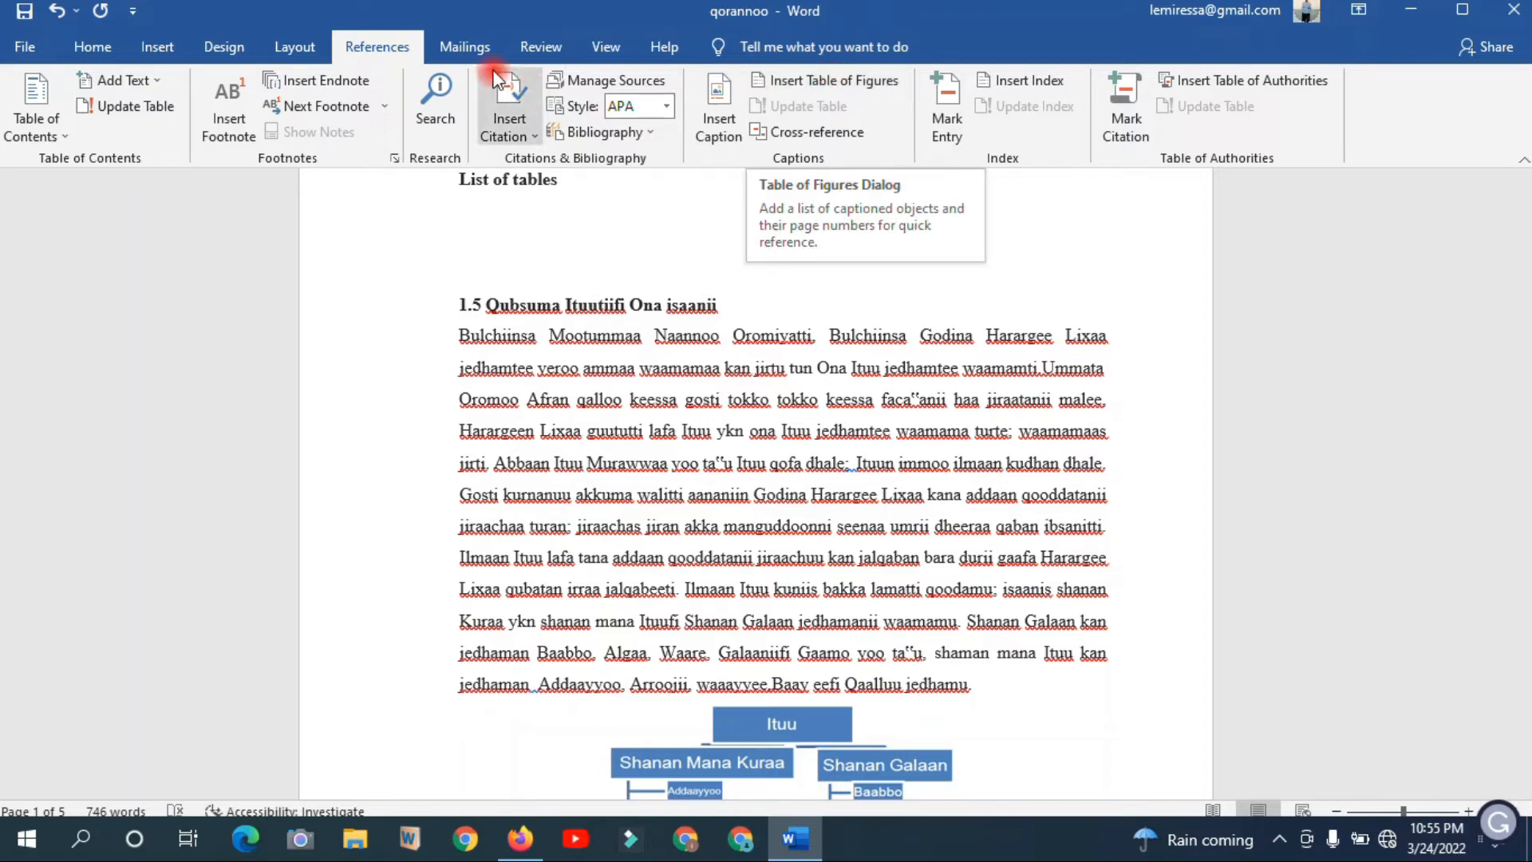
click(875, 88)
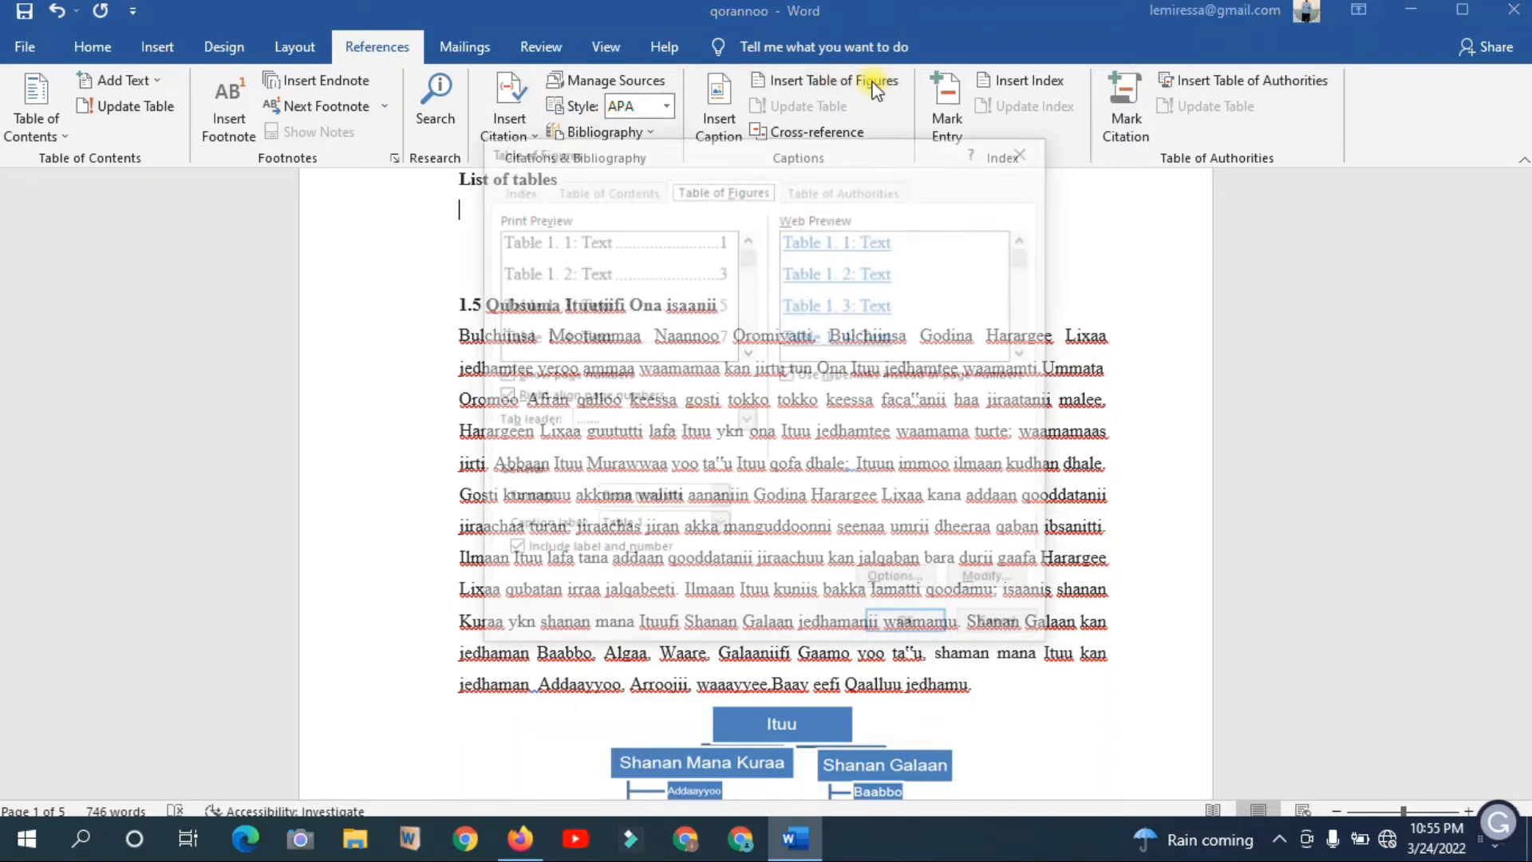
click(698, 528)
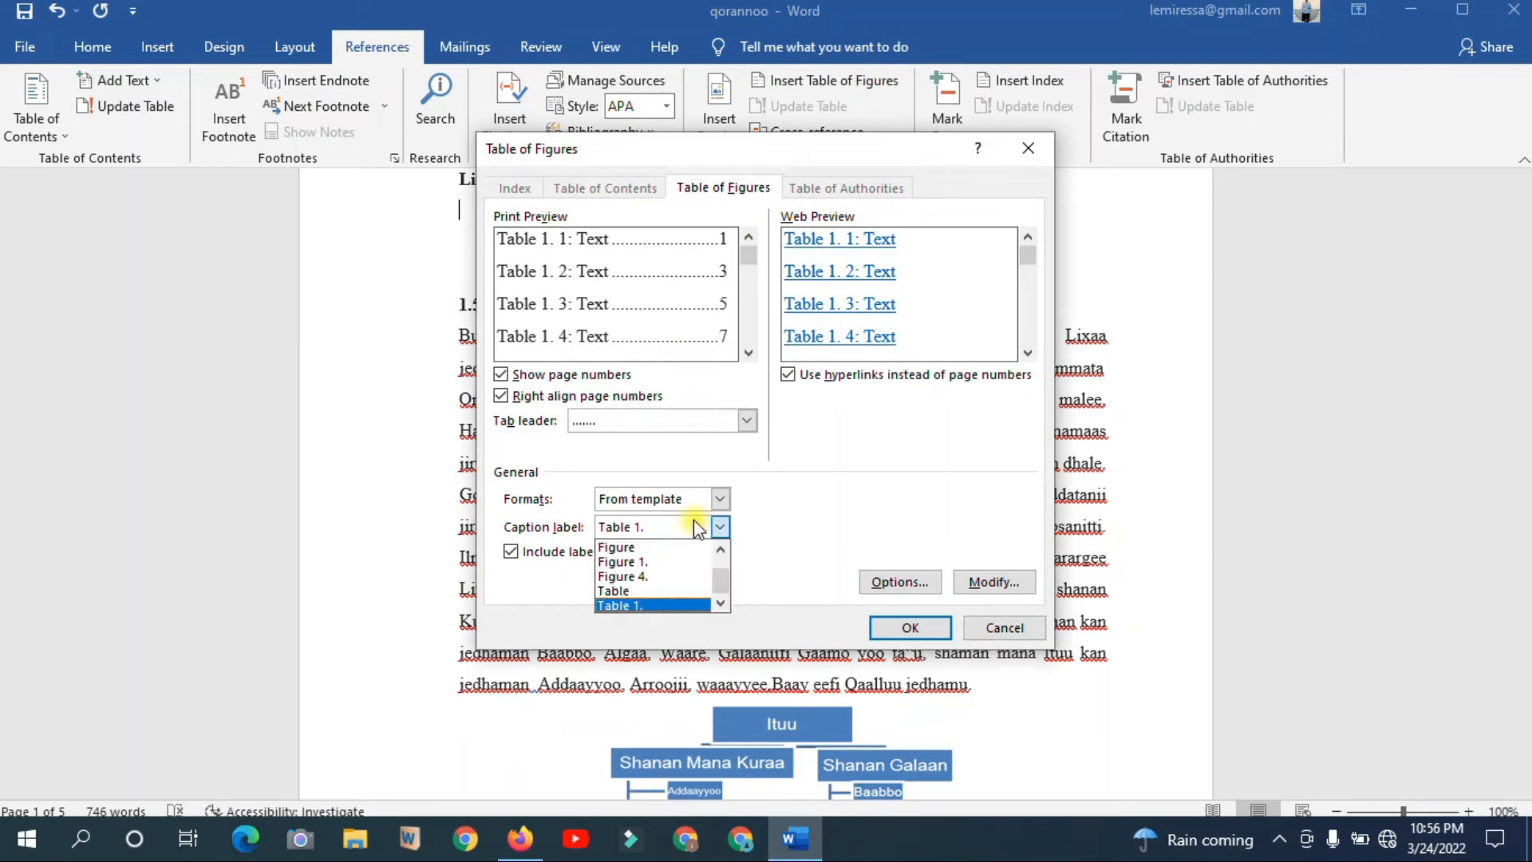
click(664, 605)
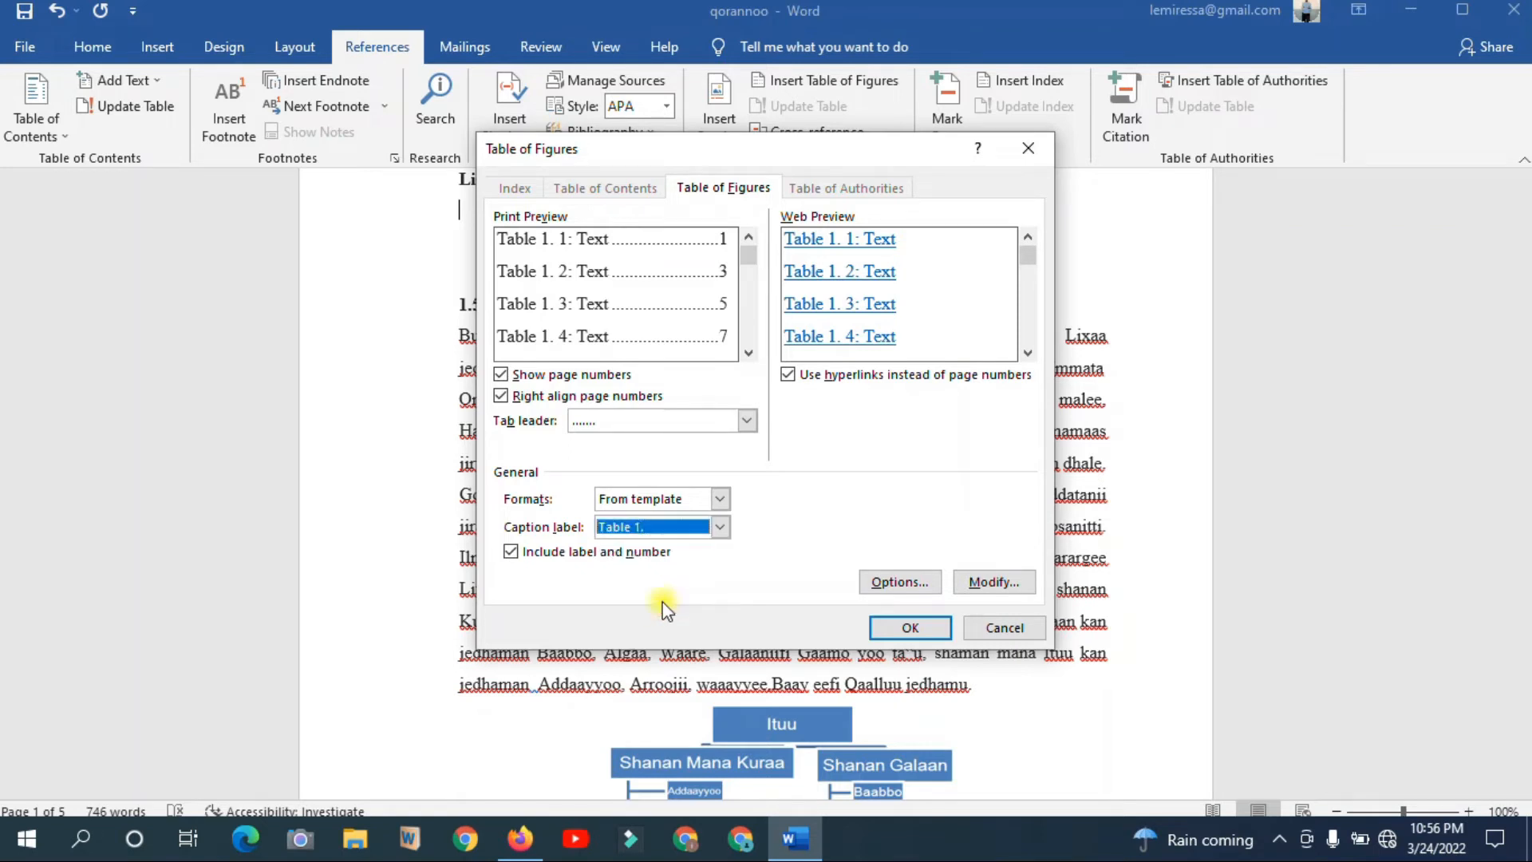
click(900, 629)
Remove the stray "Table 3. 1" text from the third entry of the list of tables.
click(740, 361)
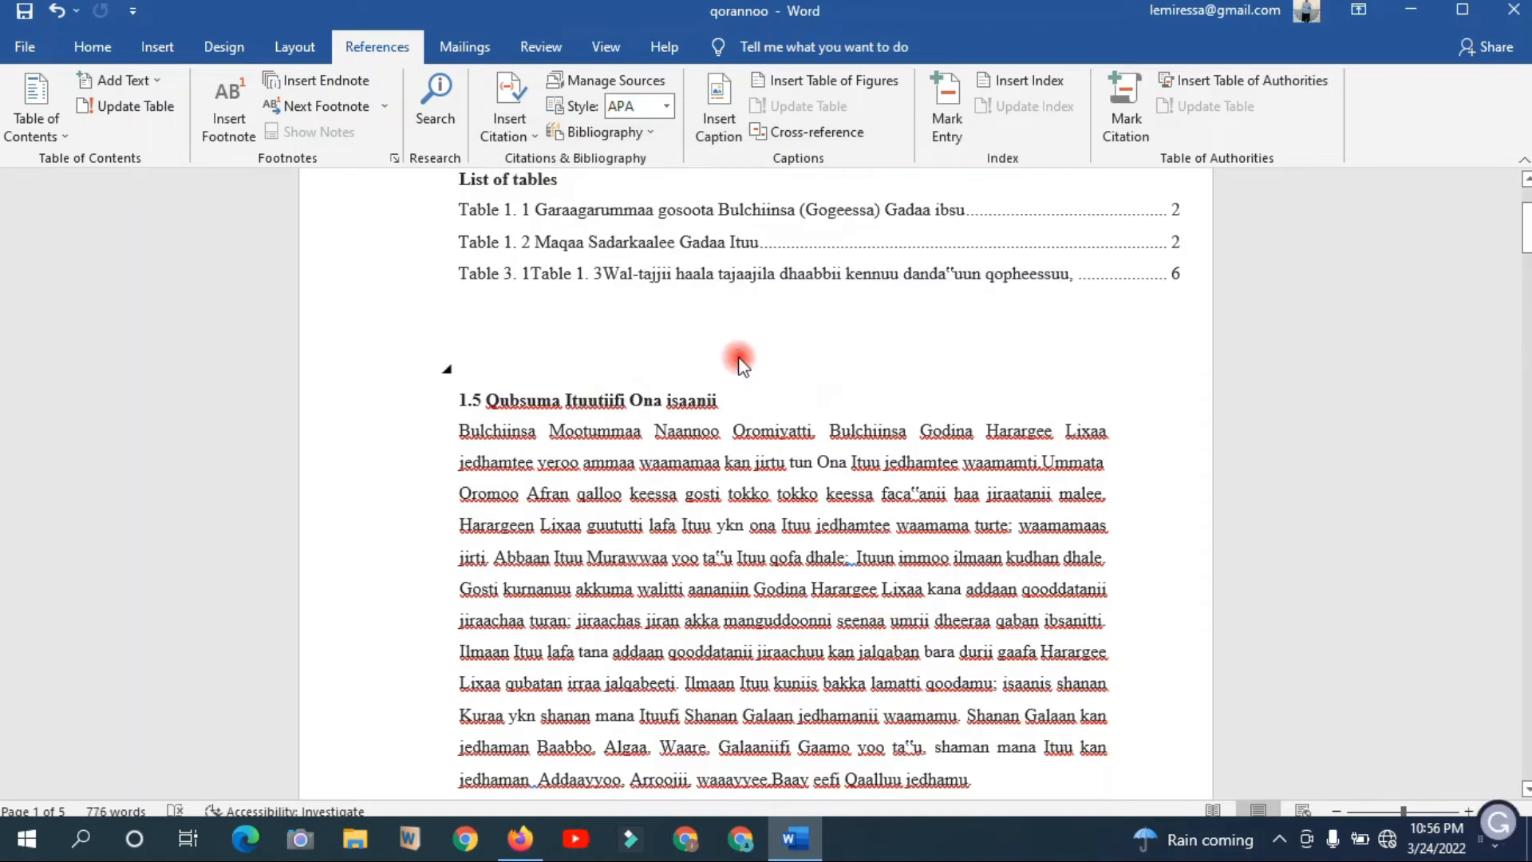
click(485, 393)
click(565, 391)
click(526, 422)
click(527, 454)
Add a bold "List of figures" heading a few lines below the list of tables and start a new line under it.
click(527, 511)
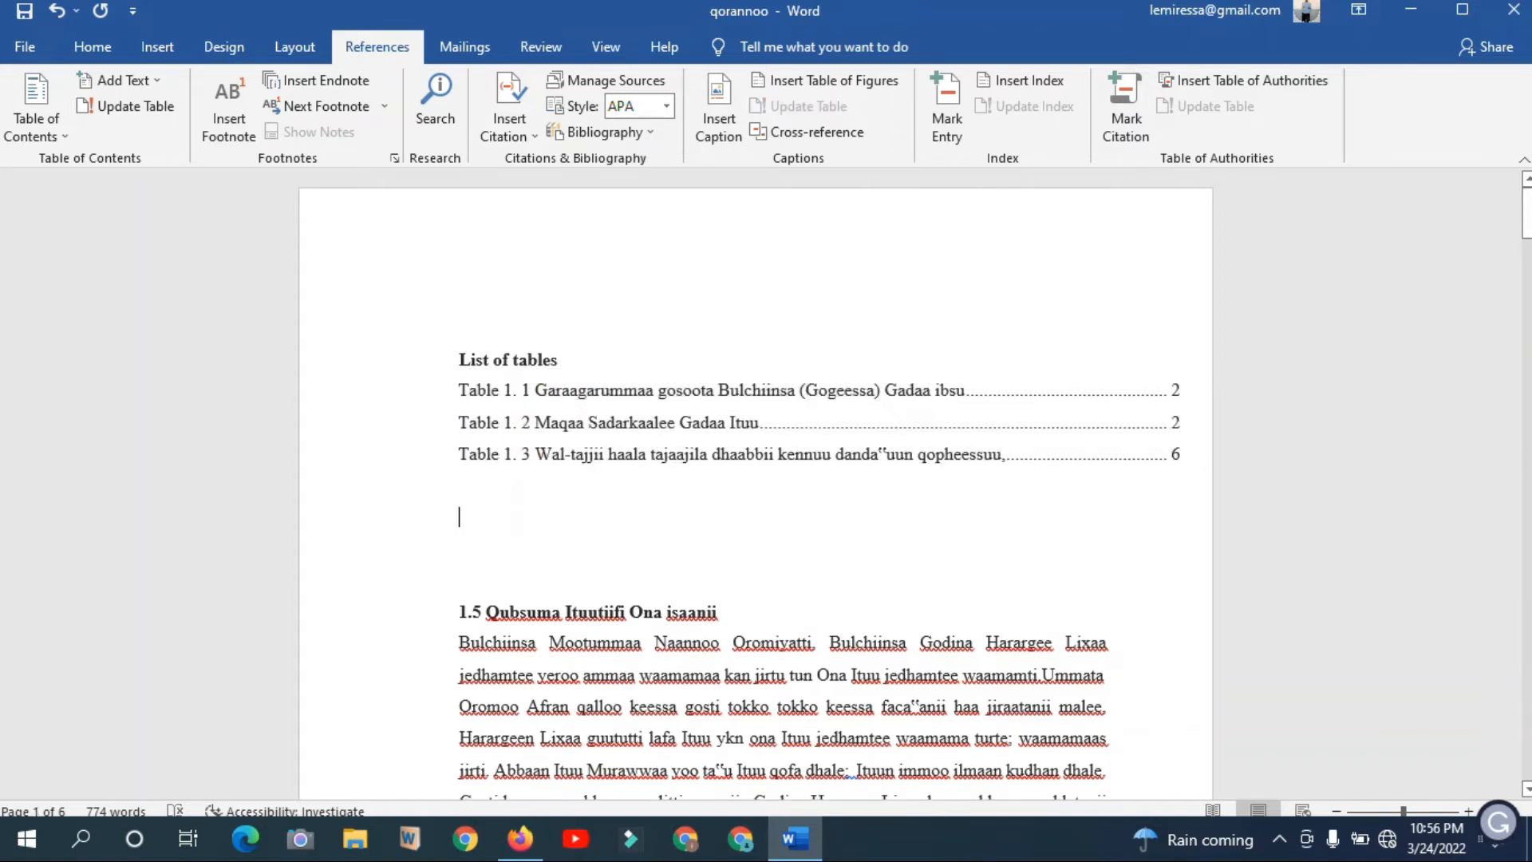
key(Return)
key(Return)
text(List of figures)
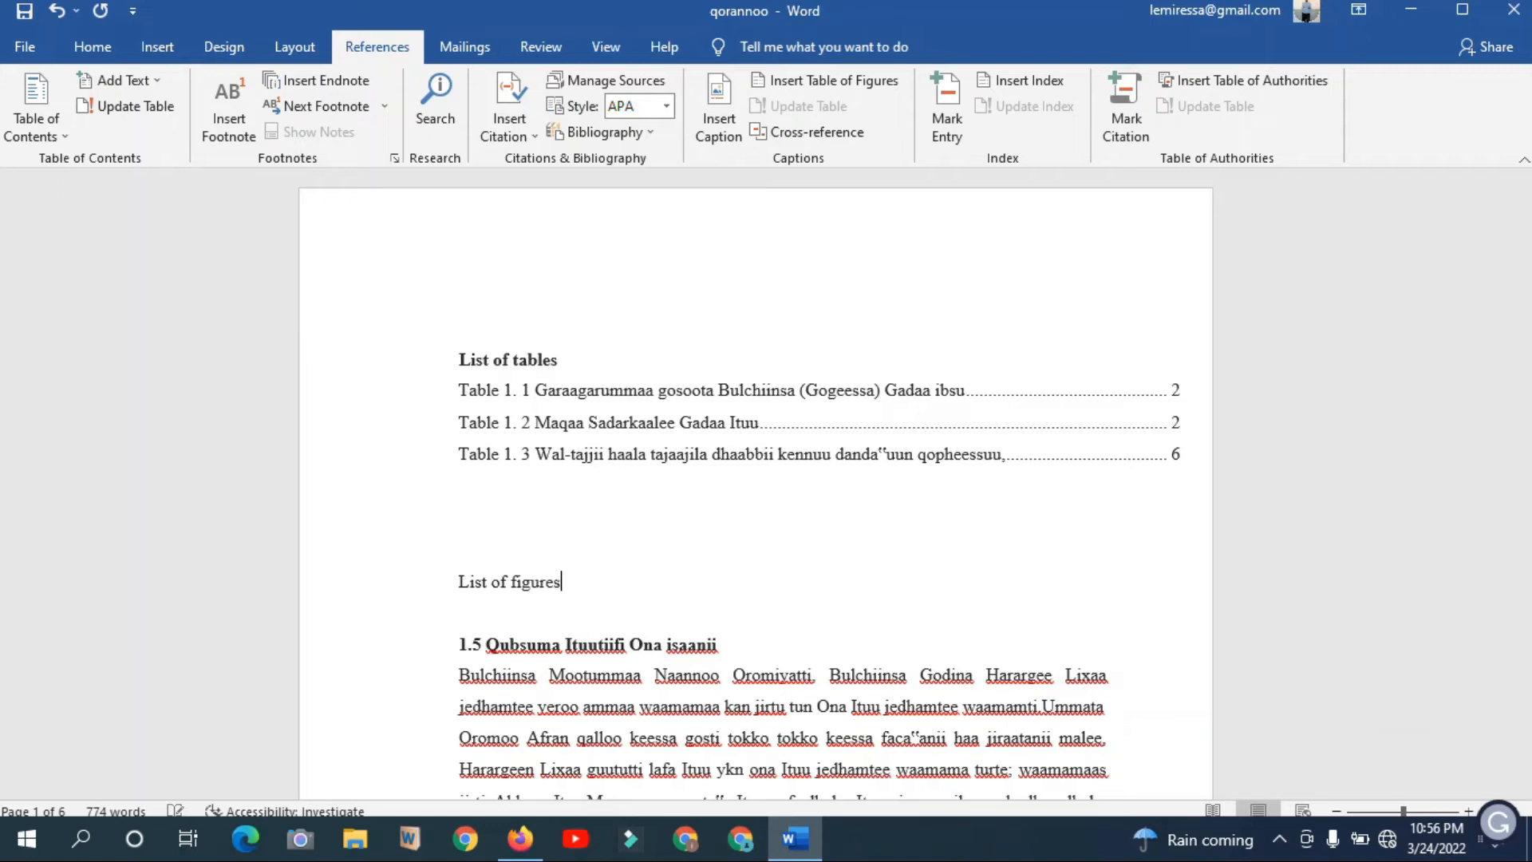
key(Return)
key(shift+Up)
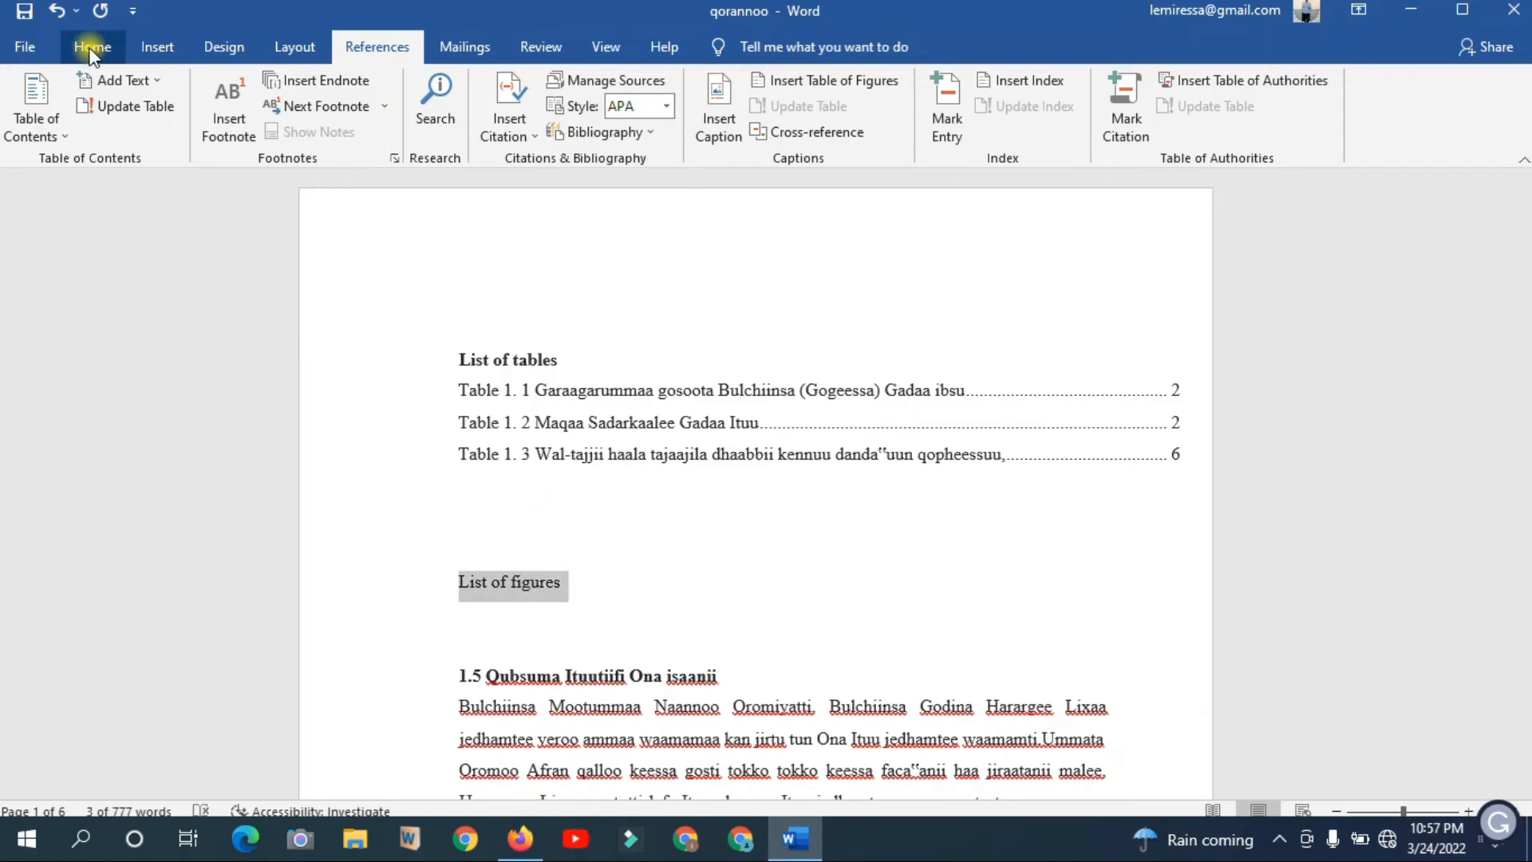
click(92, 48)
click(197, 124)
click(568, 582)
key(Return)
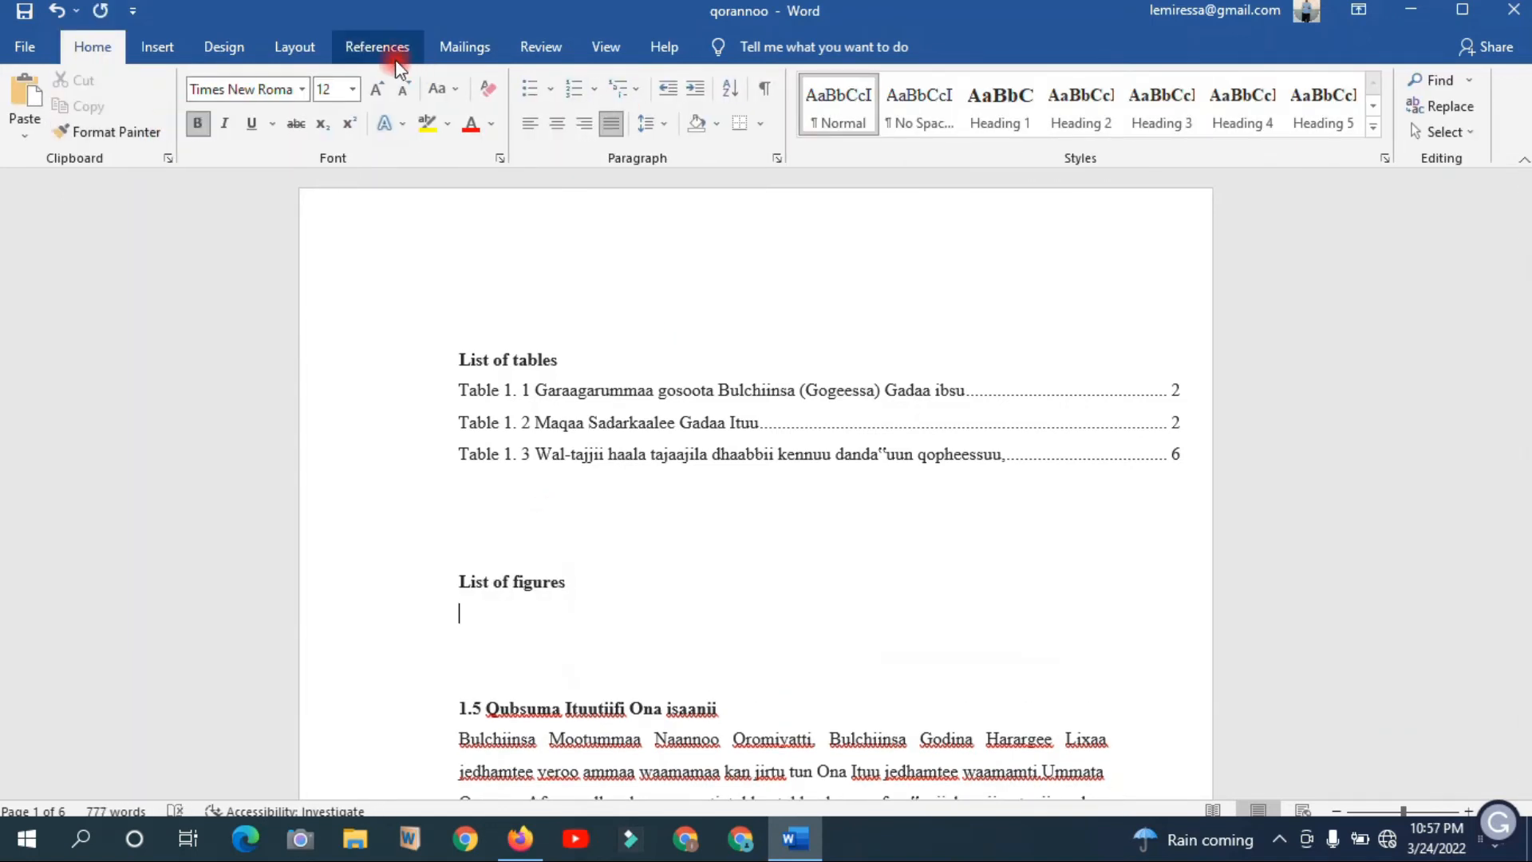
Insert a table of figures with the "Figure 4." caption label under the "List of figures" heading.
click(370, 49)
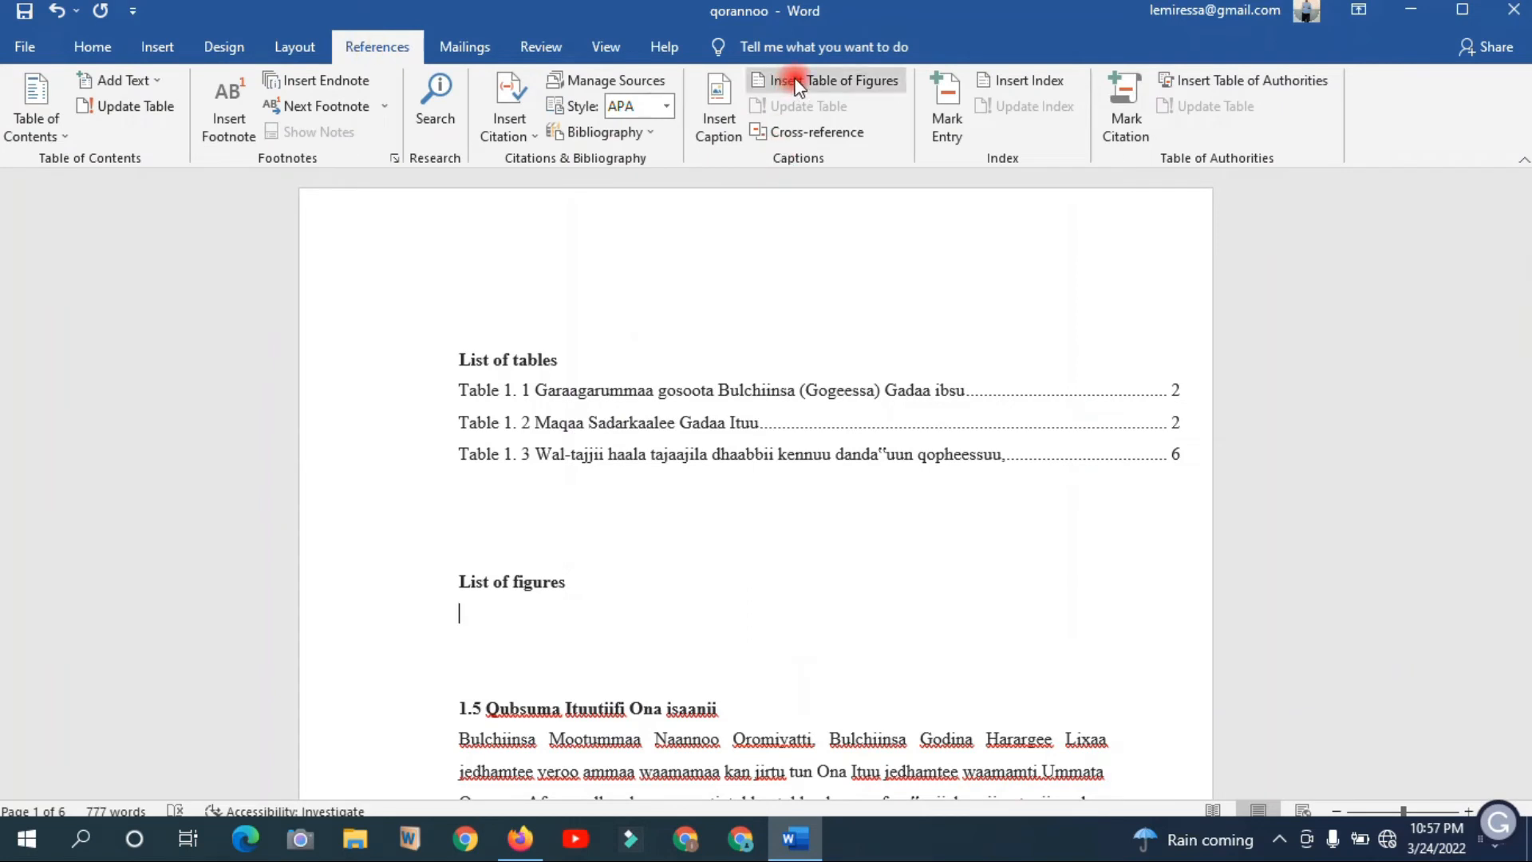
click(868, 86)
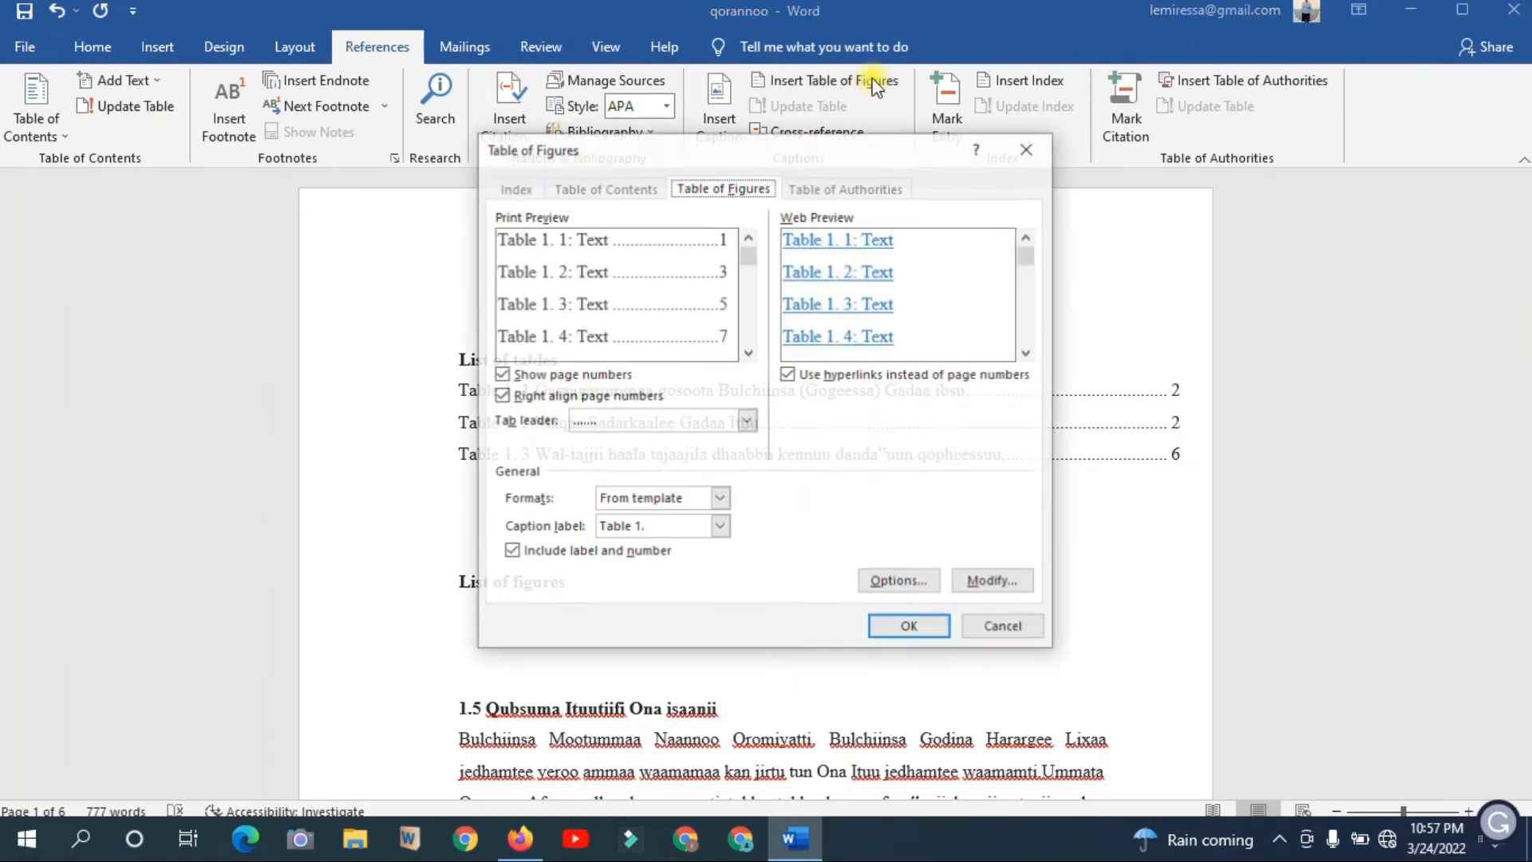
click(657, 530)
click(657, 530)
click(656, 530)
click(656, 531)
click(657, 530)
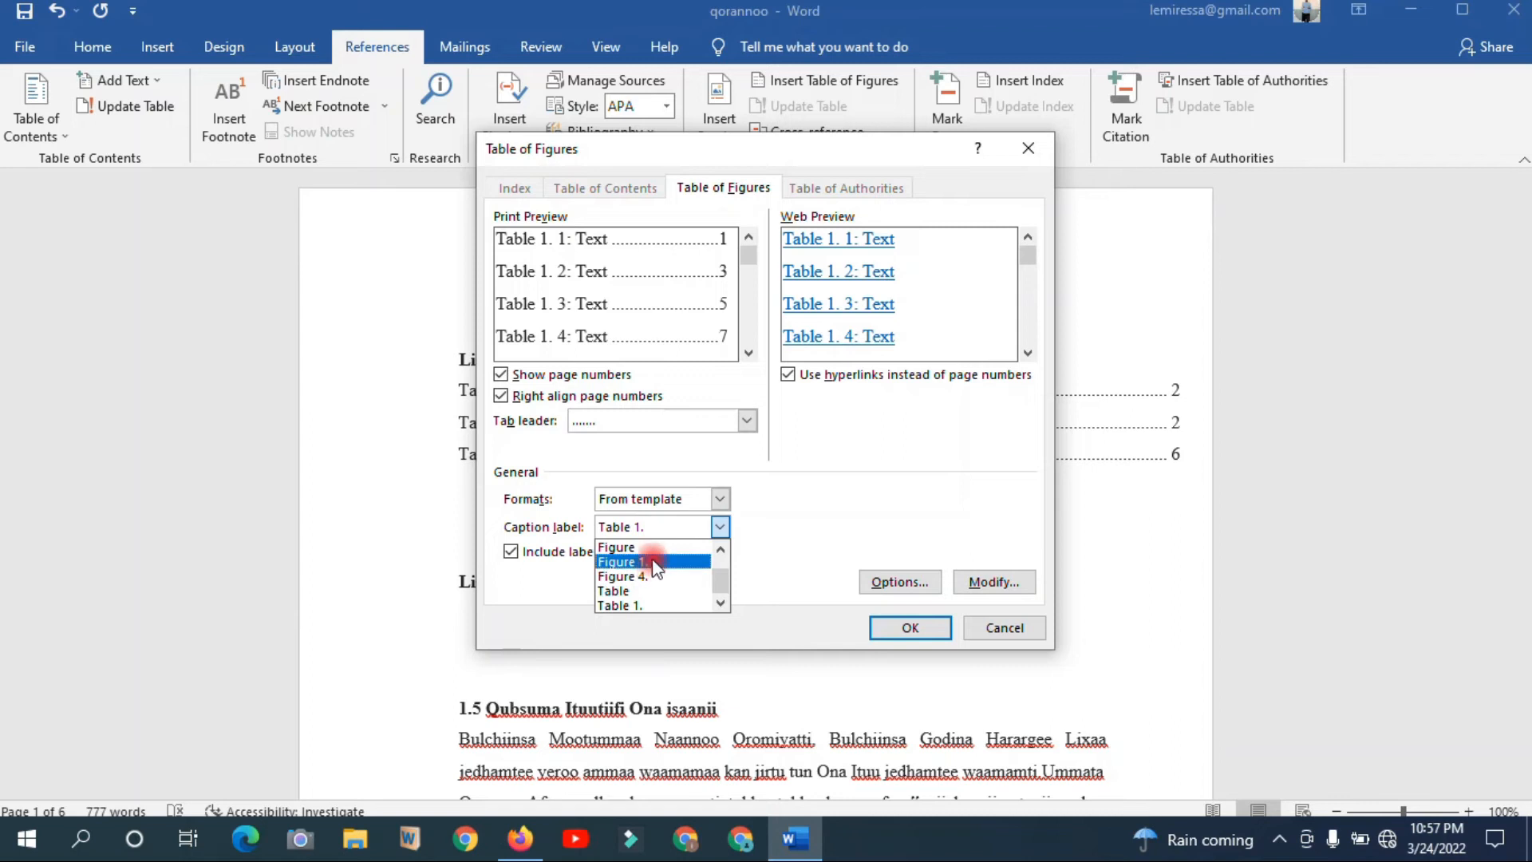
click(652, 561)
click(656, 527)
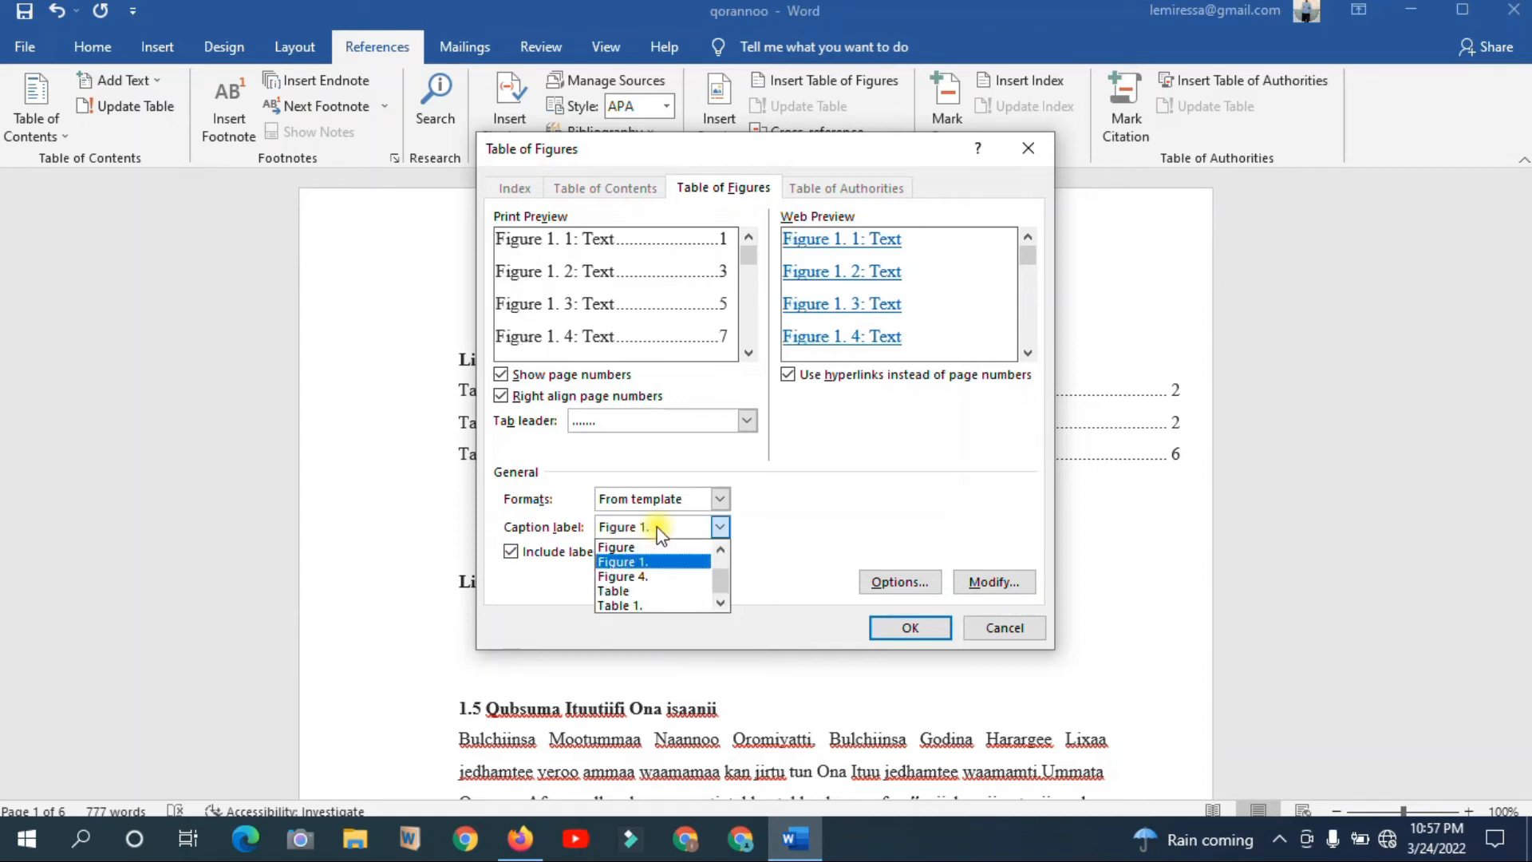
click(679, 579)
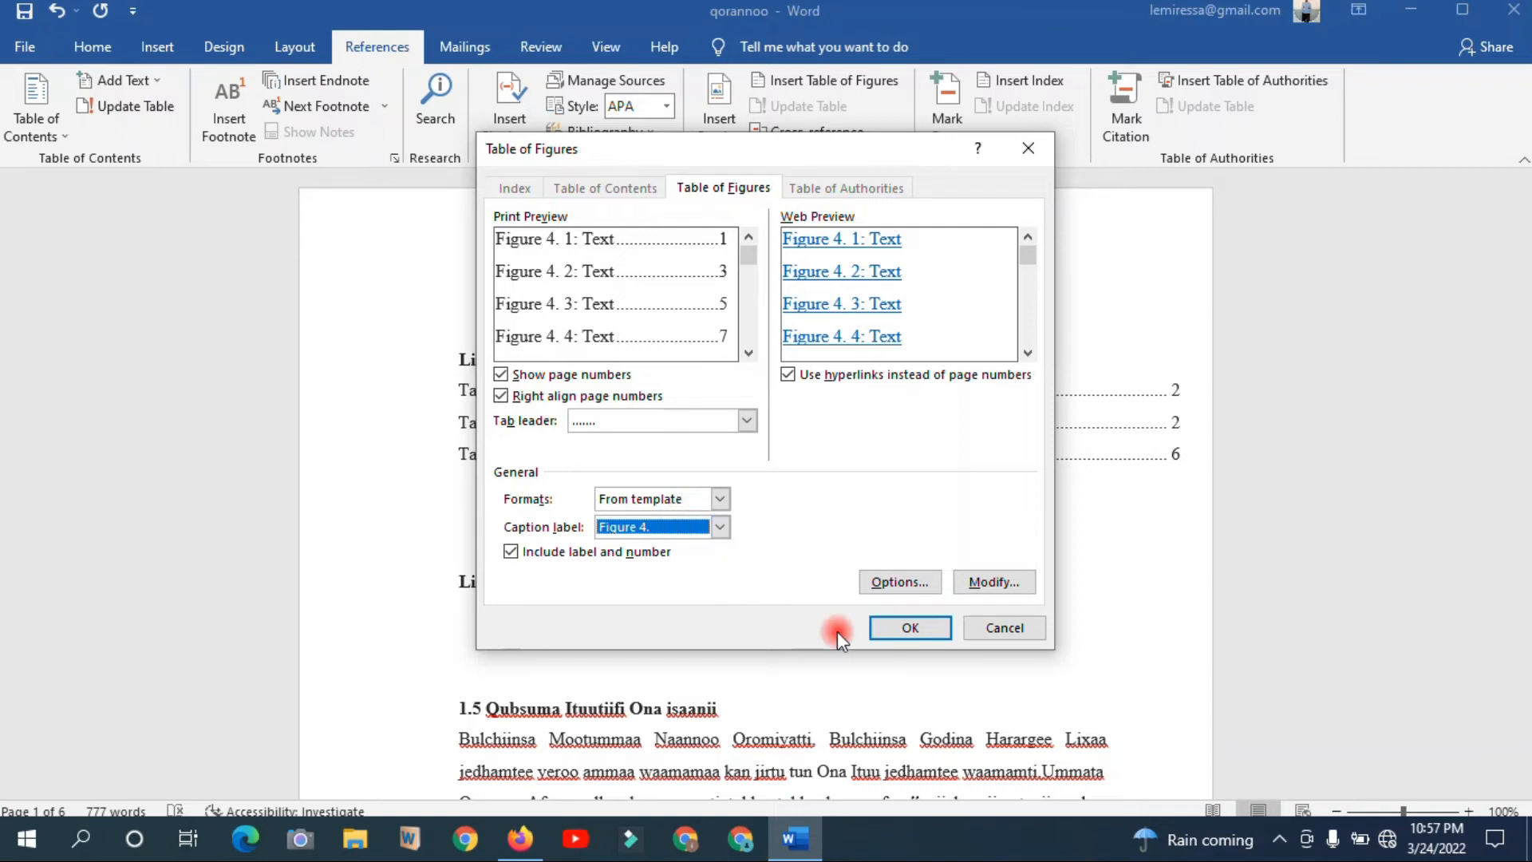
click(918, 623)
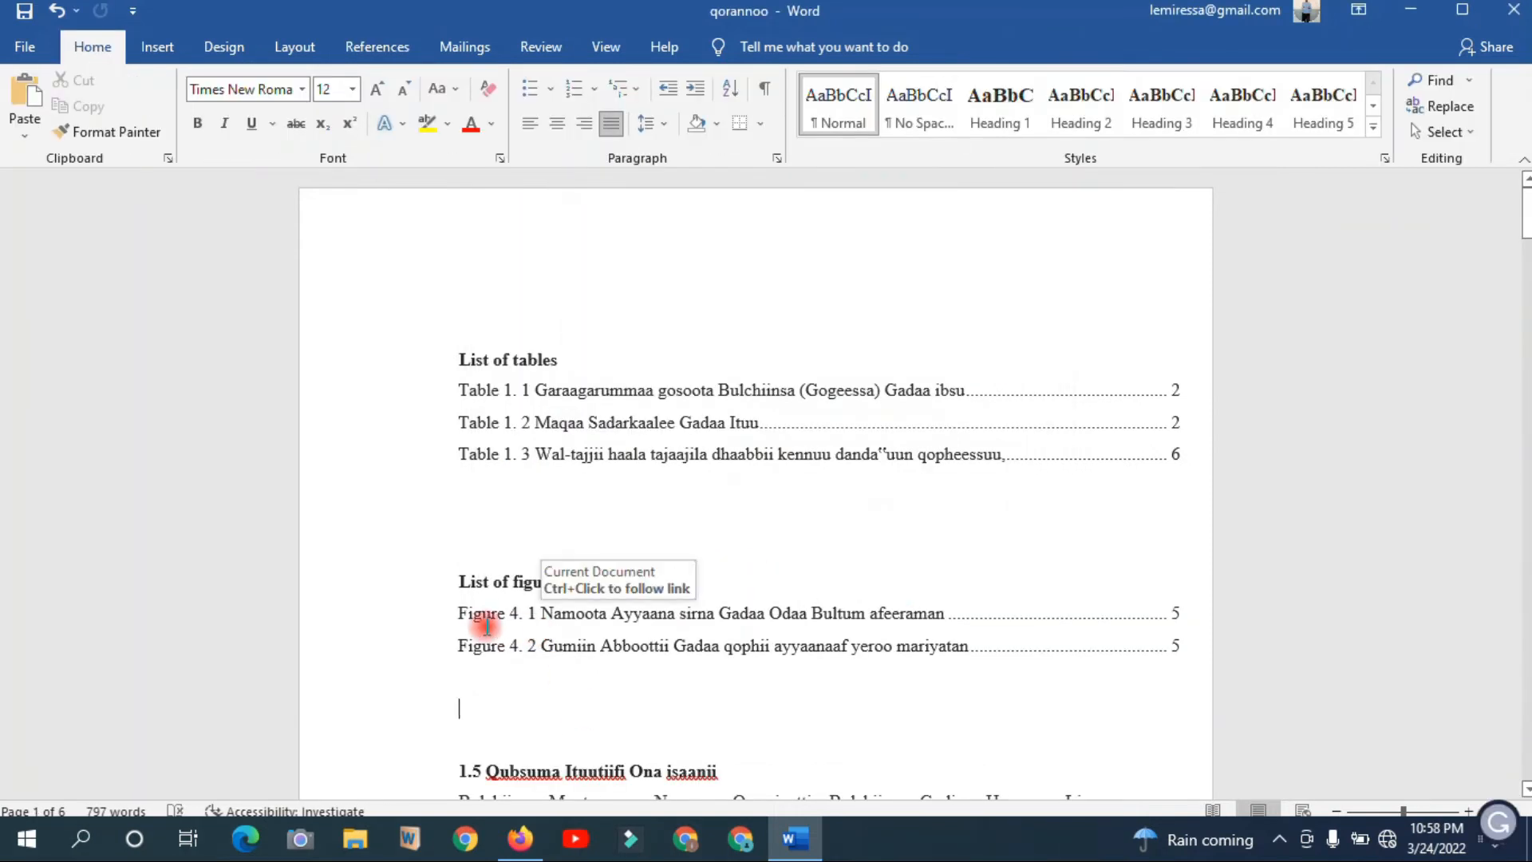
Insert an empty line between the "List of figures" heading and the "Figure 4. 1" entry.
click(484, 616)
click(531, 645)
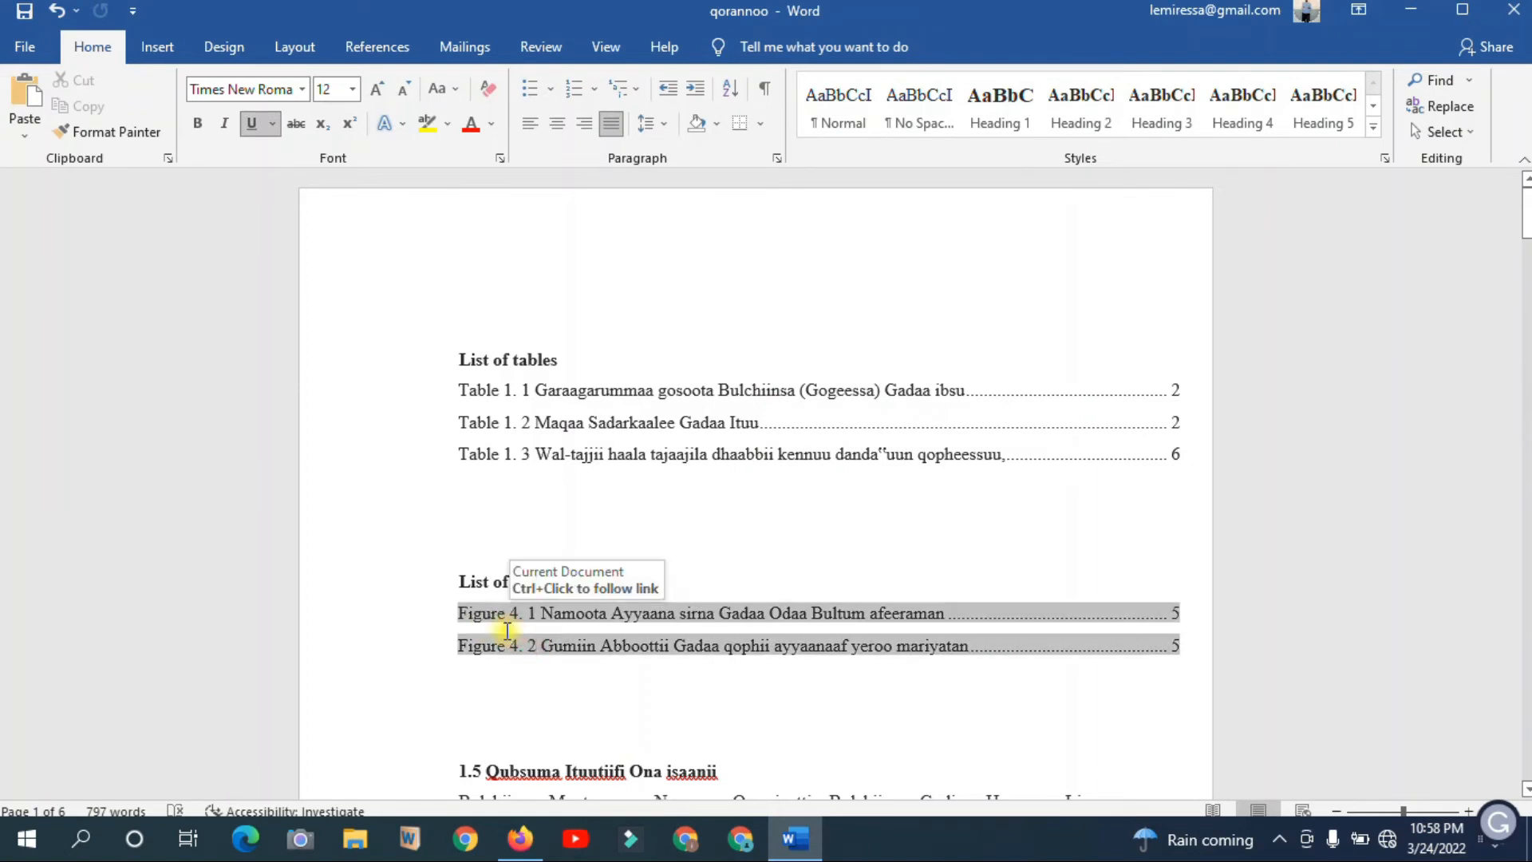
click(575, 582)
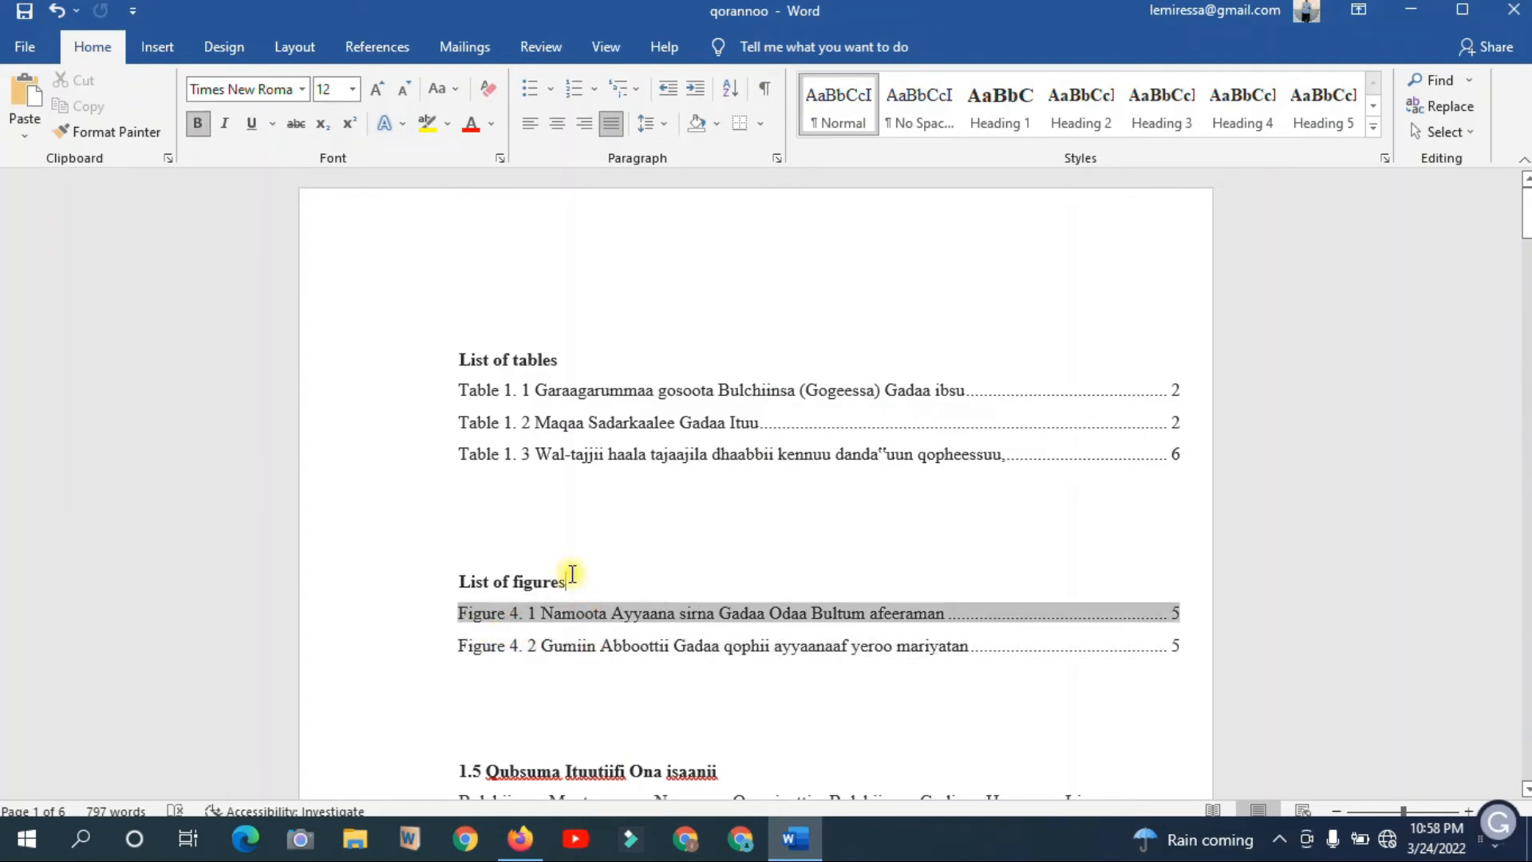
click(461, 612)
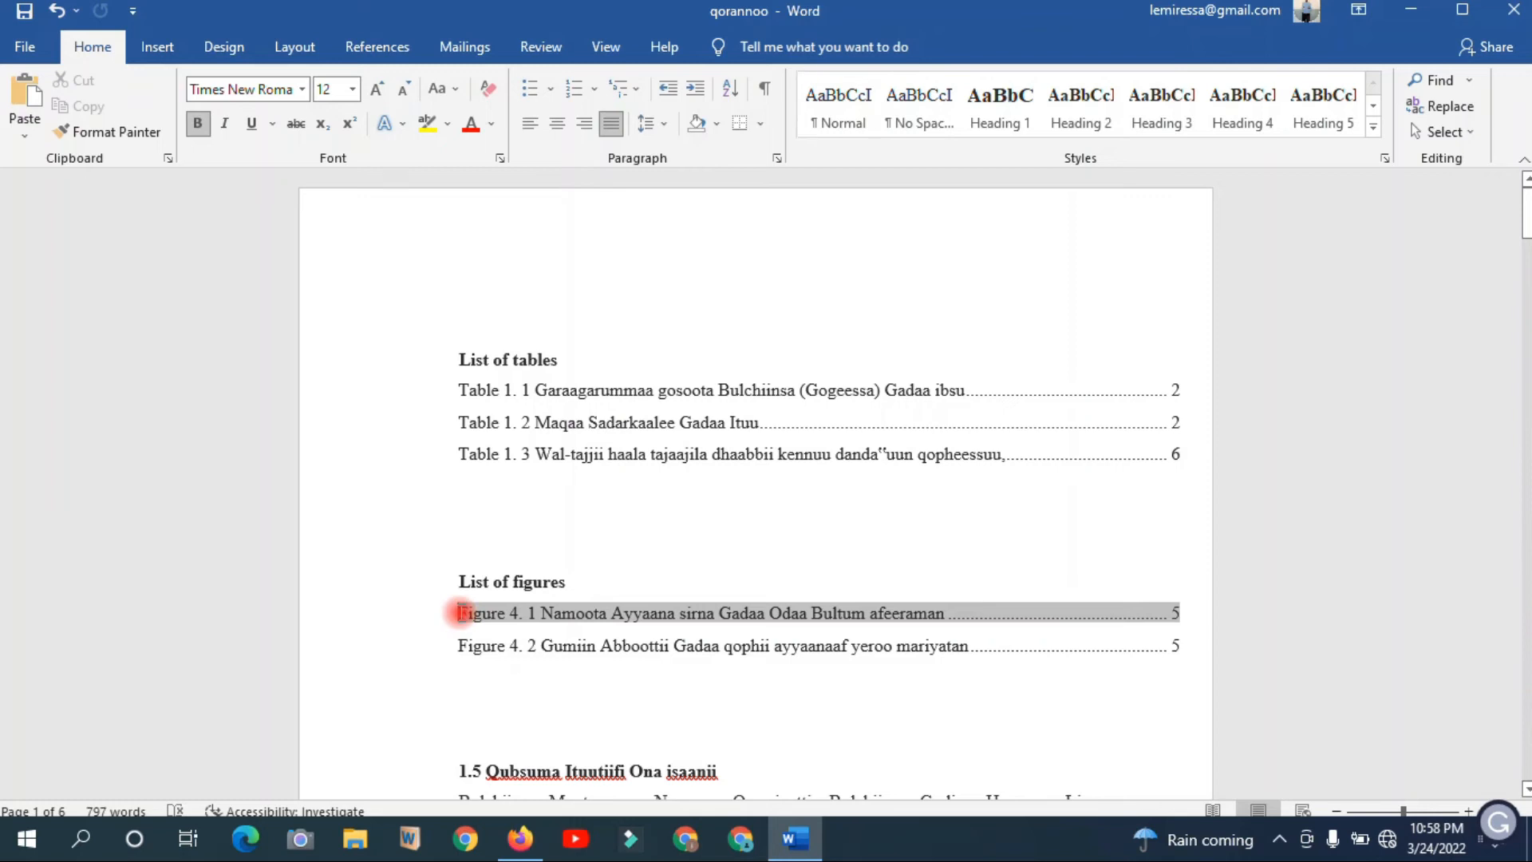
key(Return)
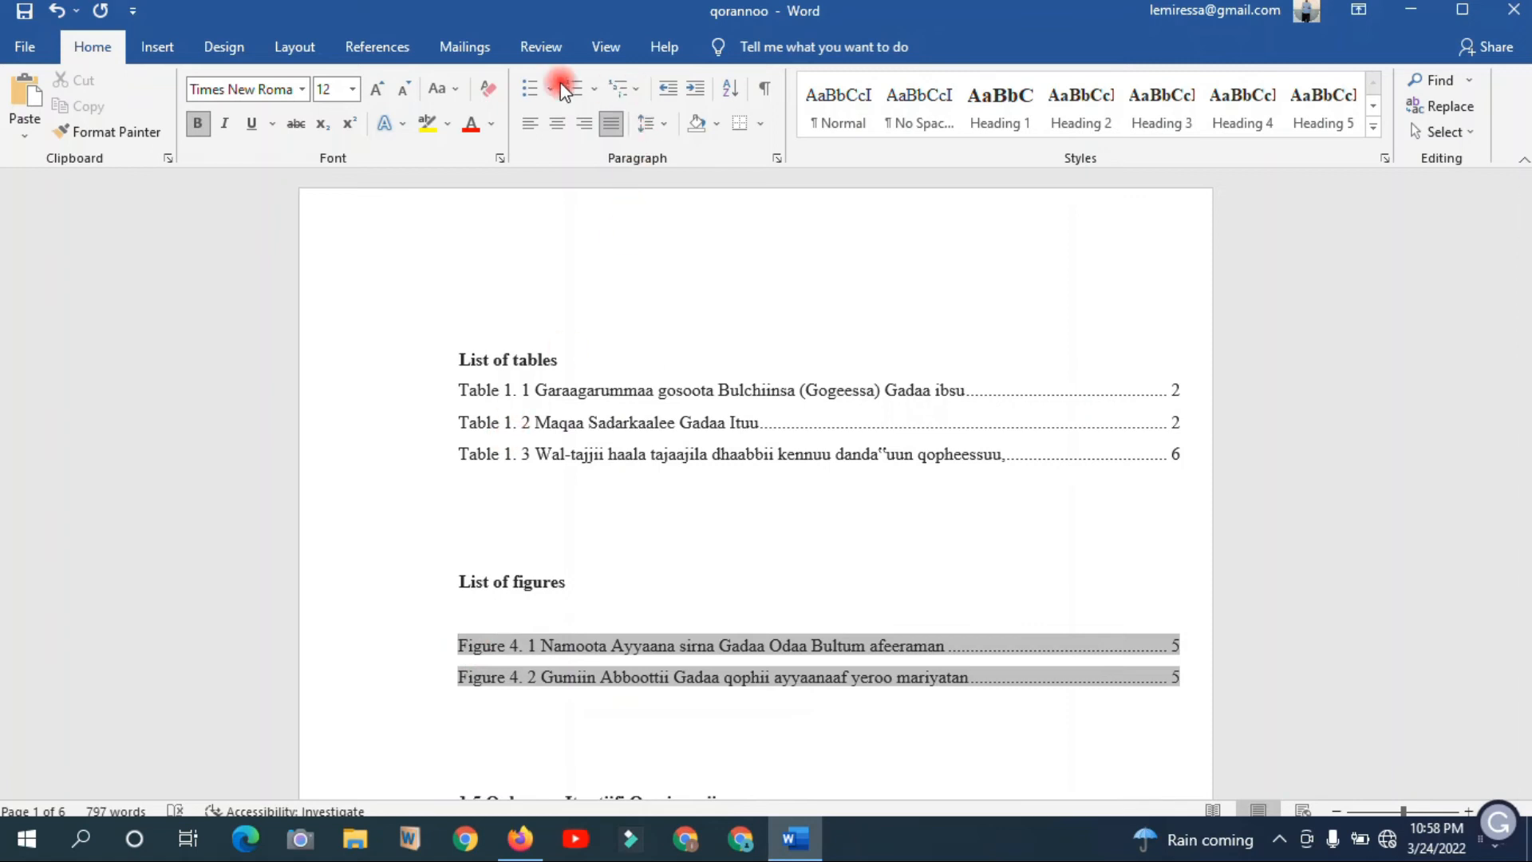
Insert a table of figures with the "Figure 1." caption label above the Figure 4 entries, without replacing the existing table, and select its entry.
click(367, 43)
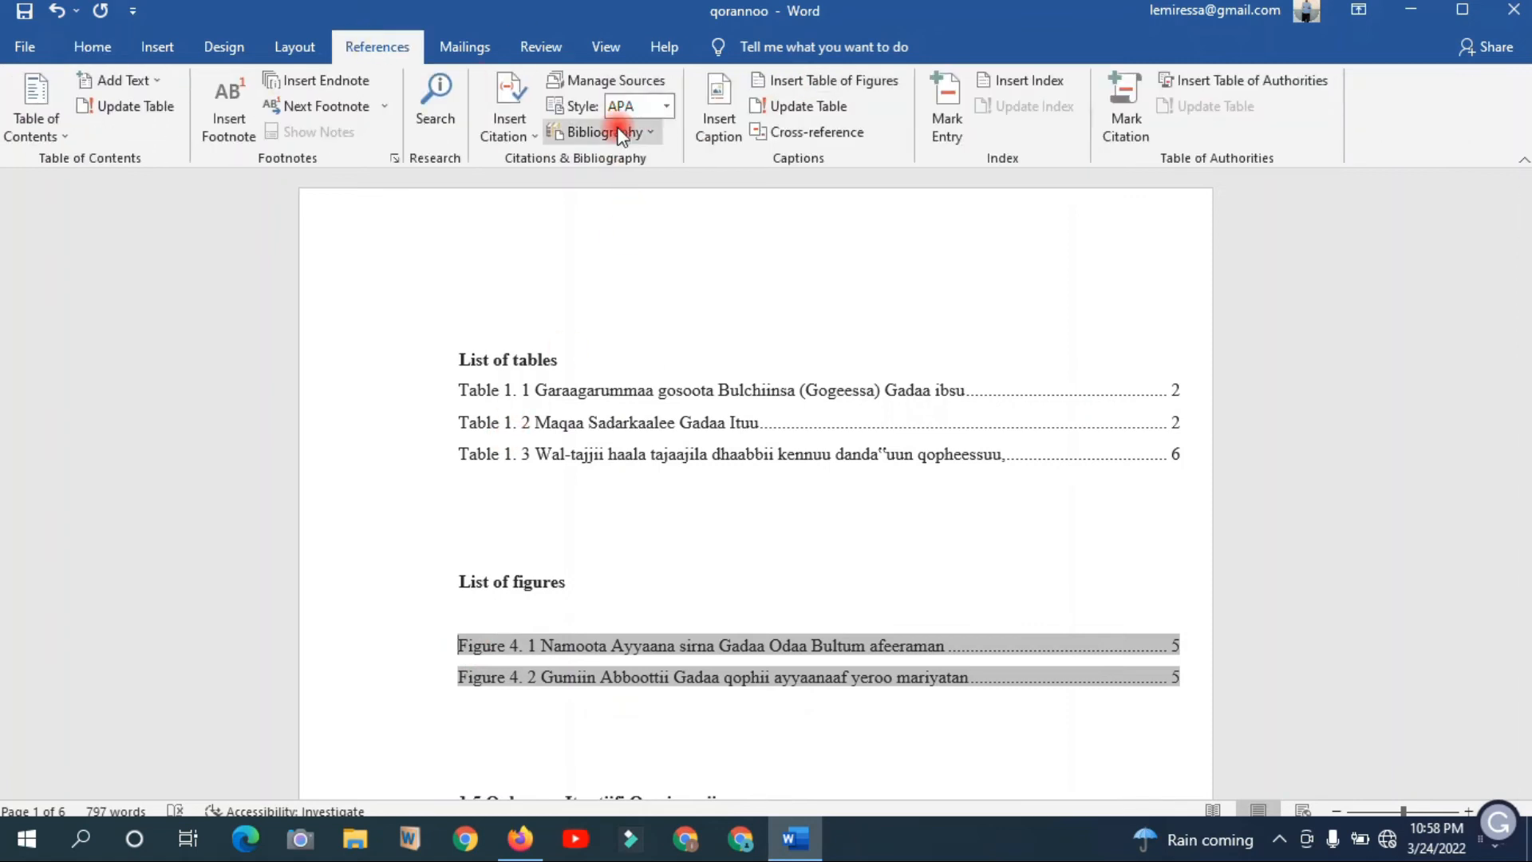
click(846, 78)
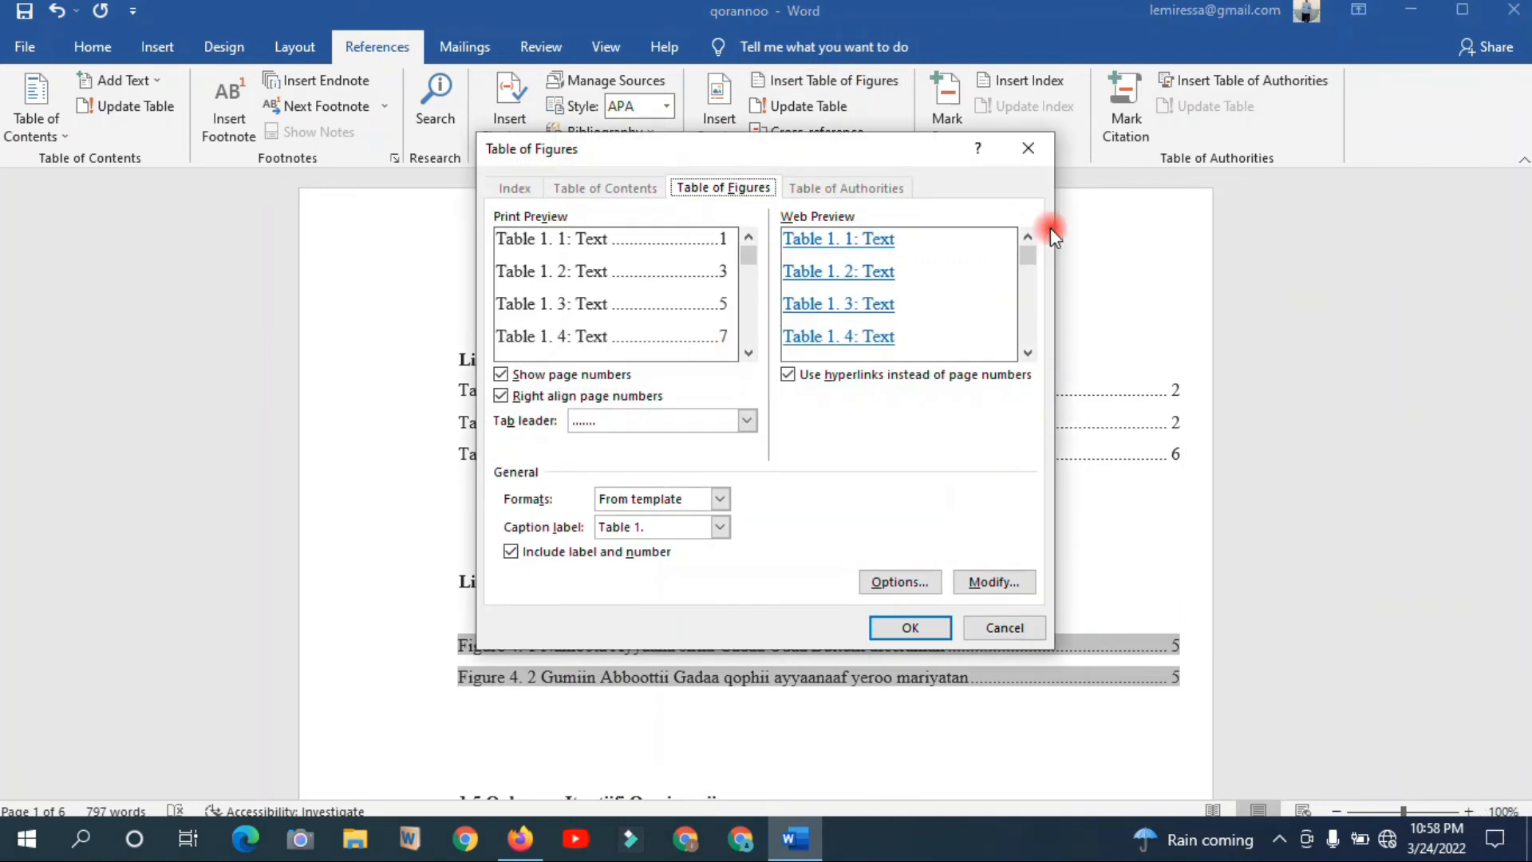
click(643, 528)
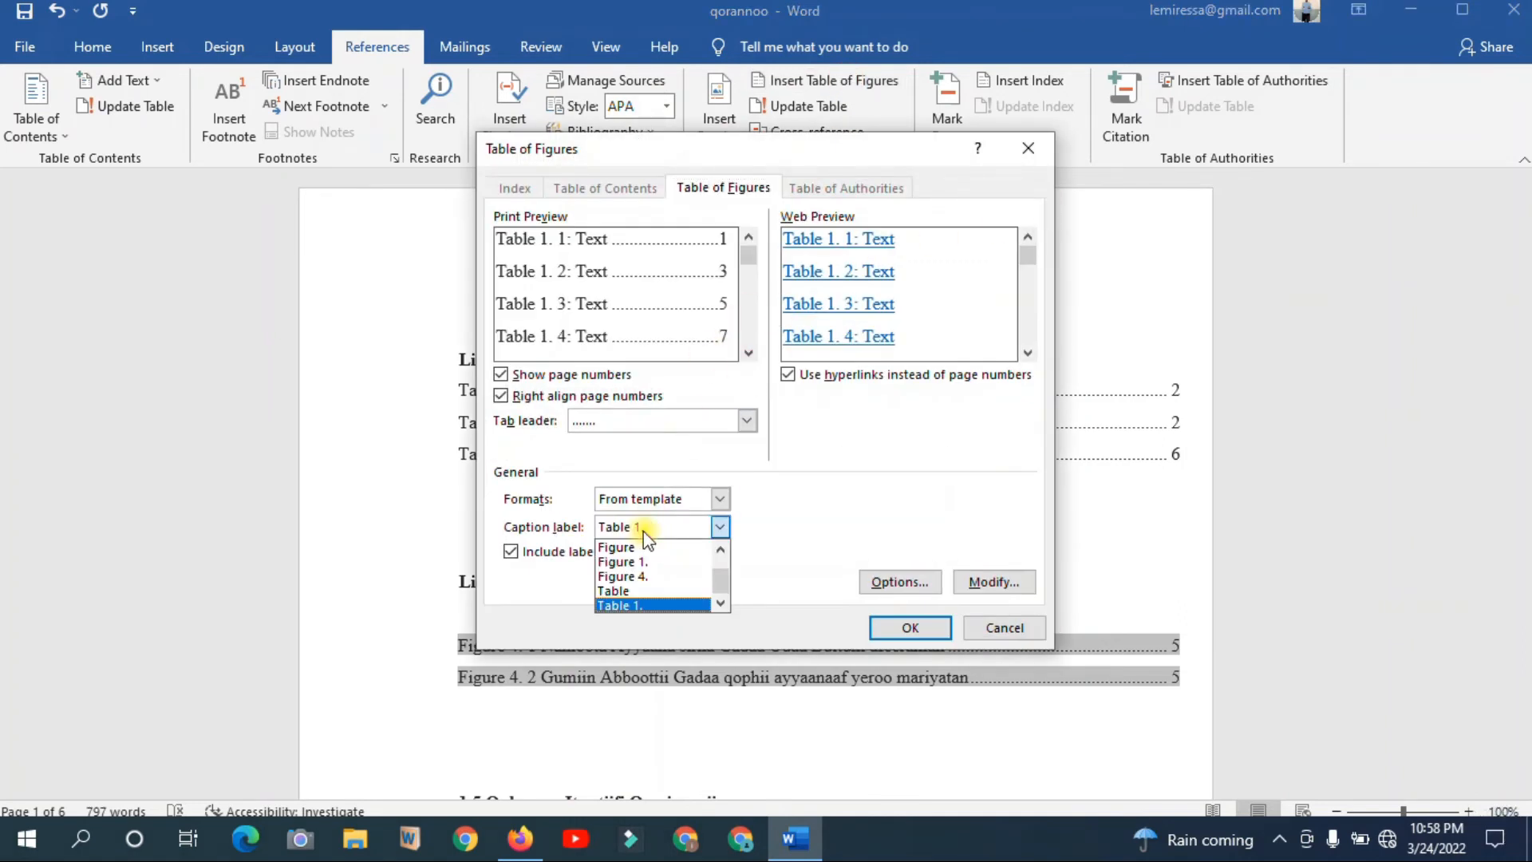
click(630, 562)
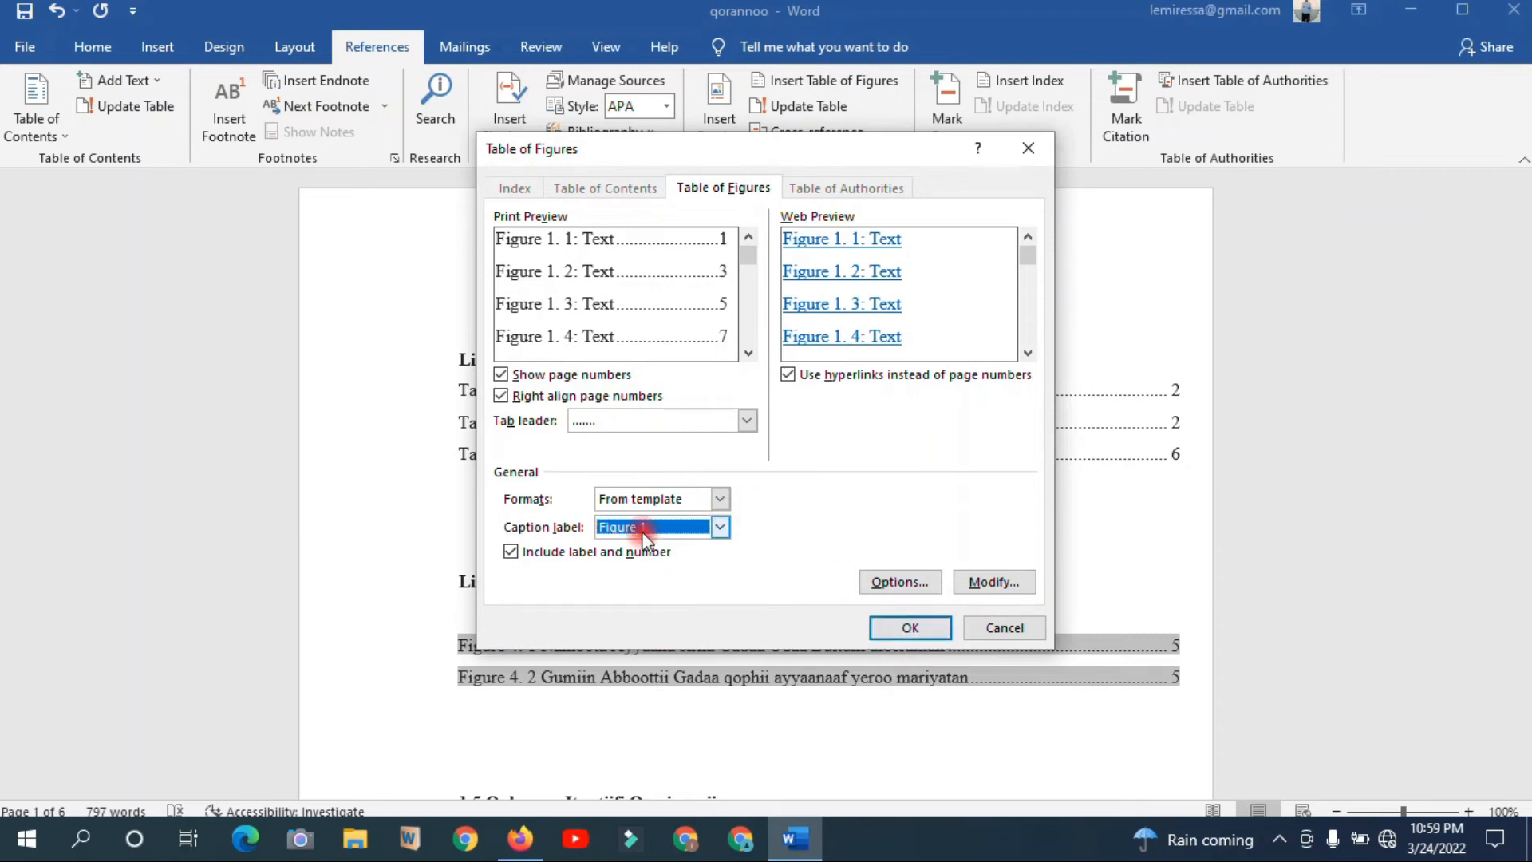
click(906, 625)
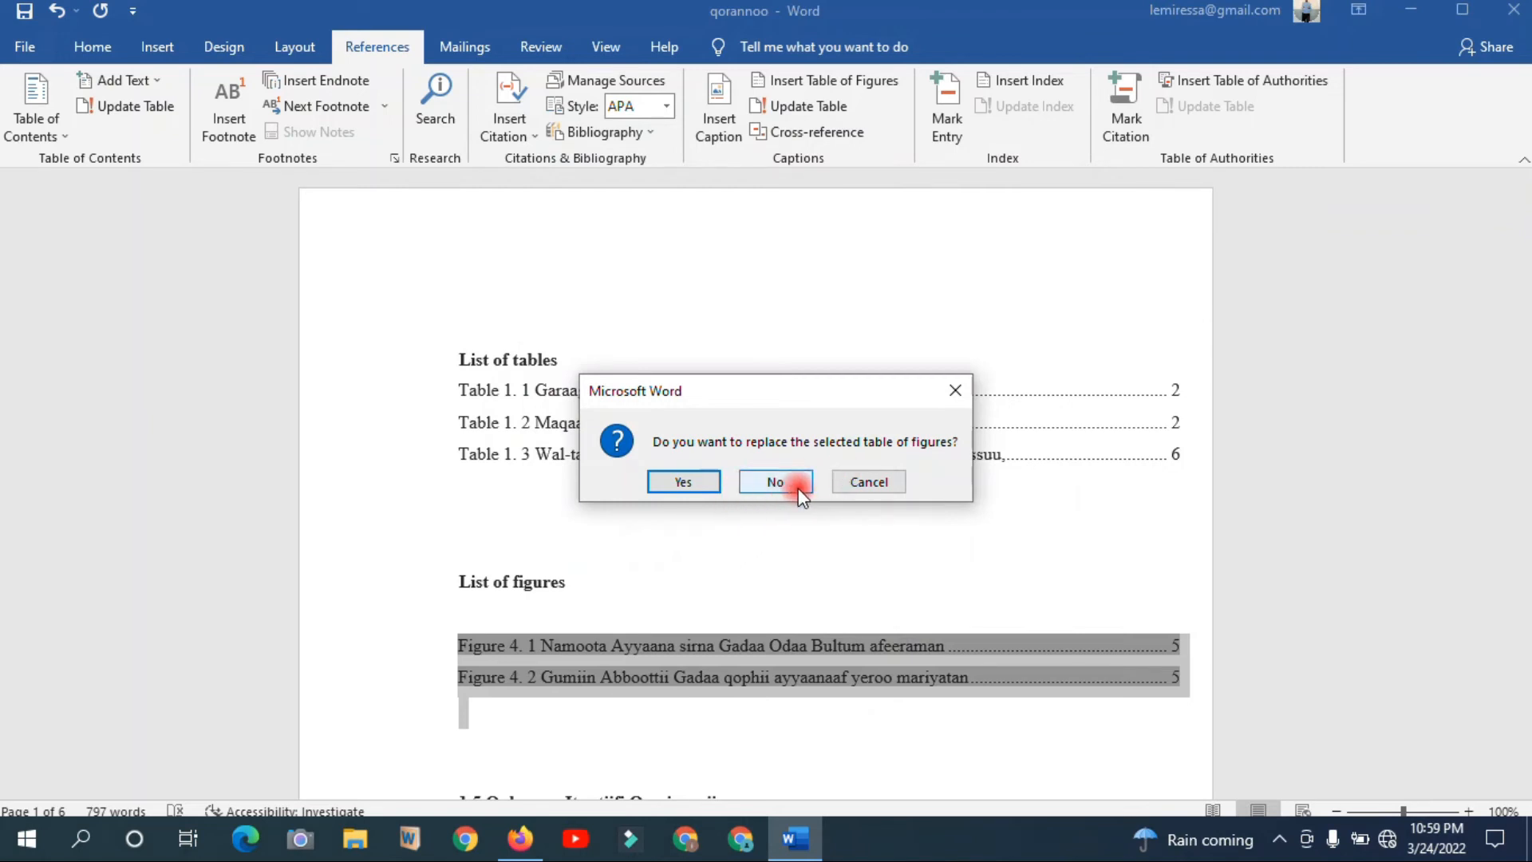
click(778, 482)
click(608, 645)
triple_click(608, 644)
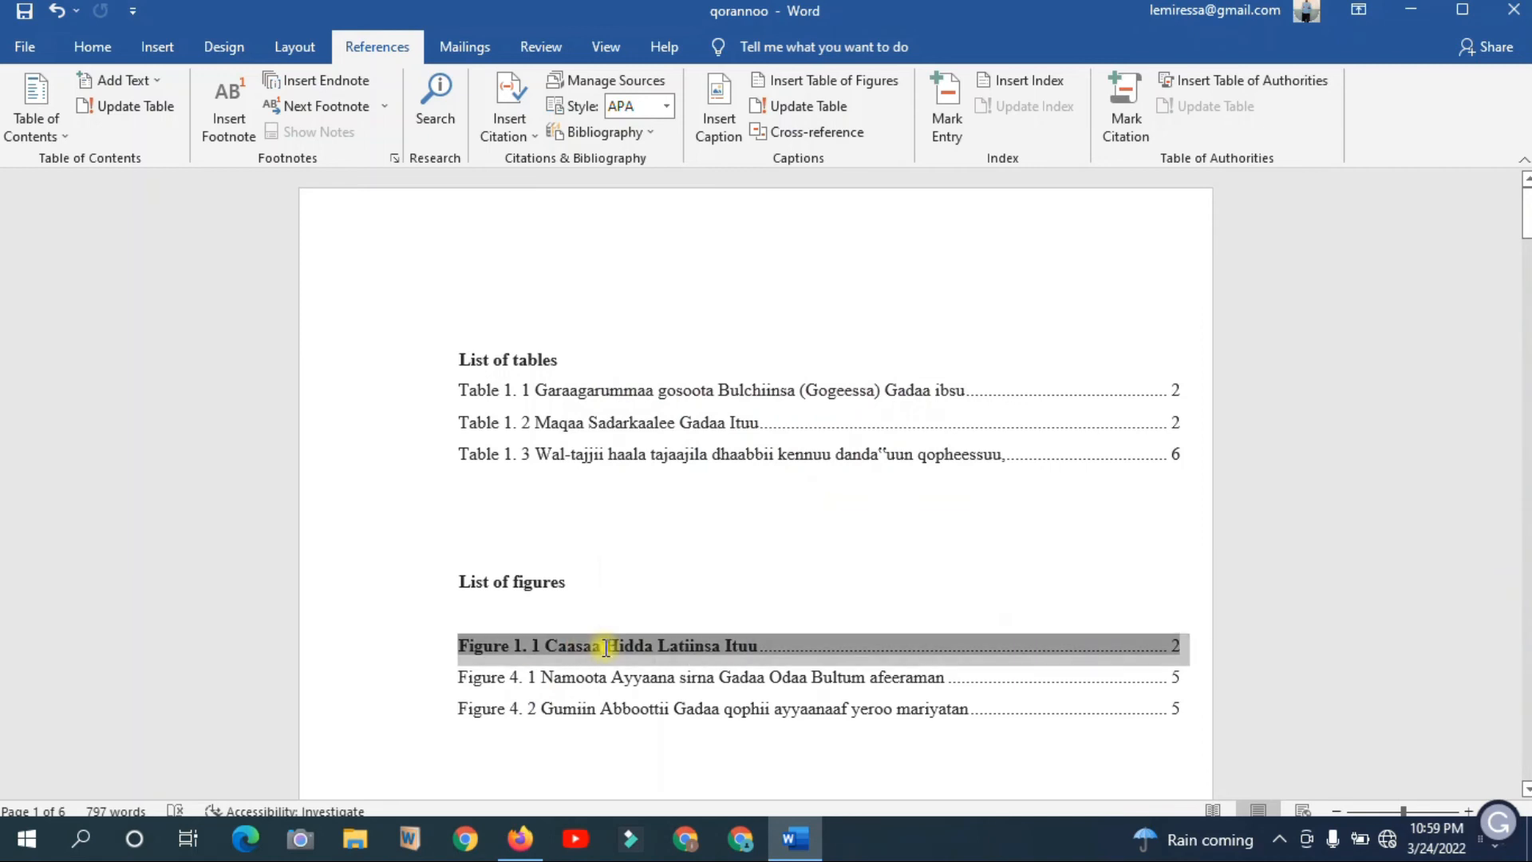
Check the caption labels offered for another table of figures below the "Figure 4. 2" entry.
click(490, 674)
click(465, 728)
click(625, 269)
click(814, 80)
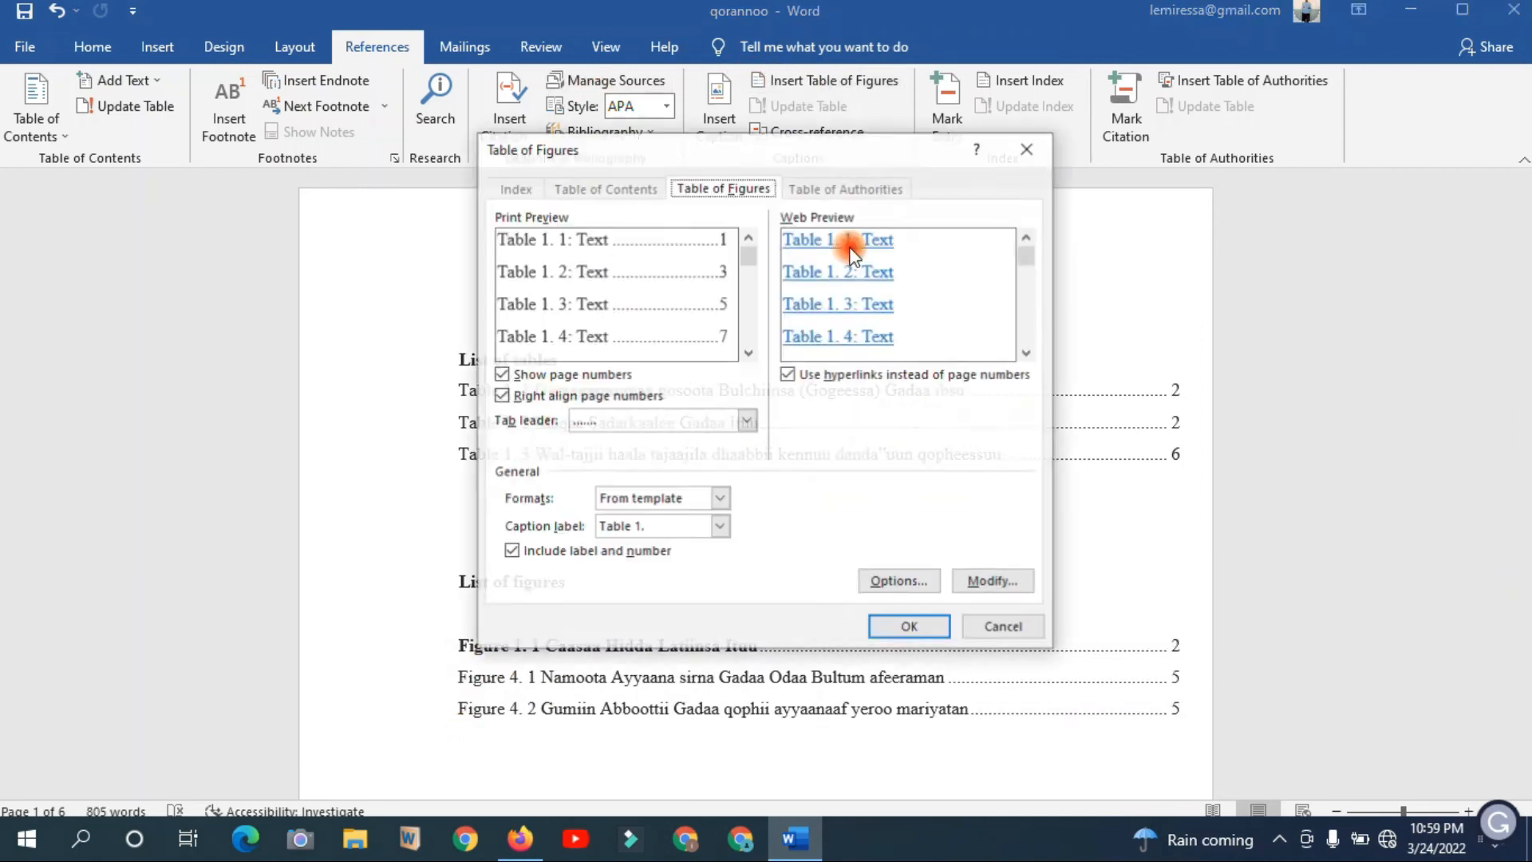
click(678, 529)
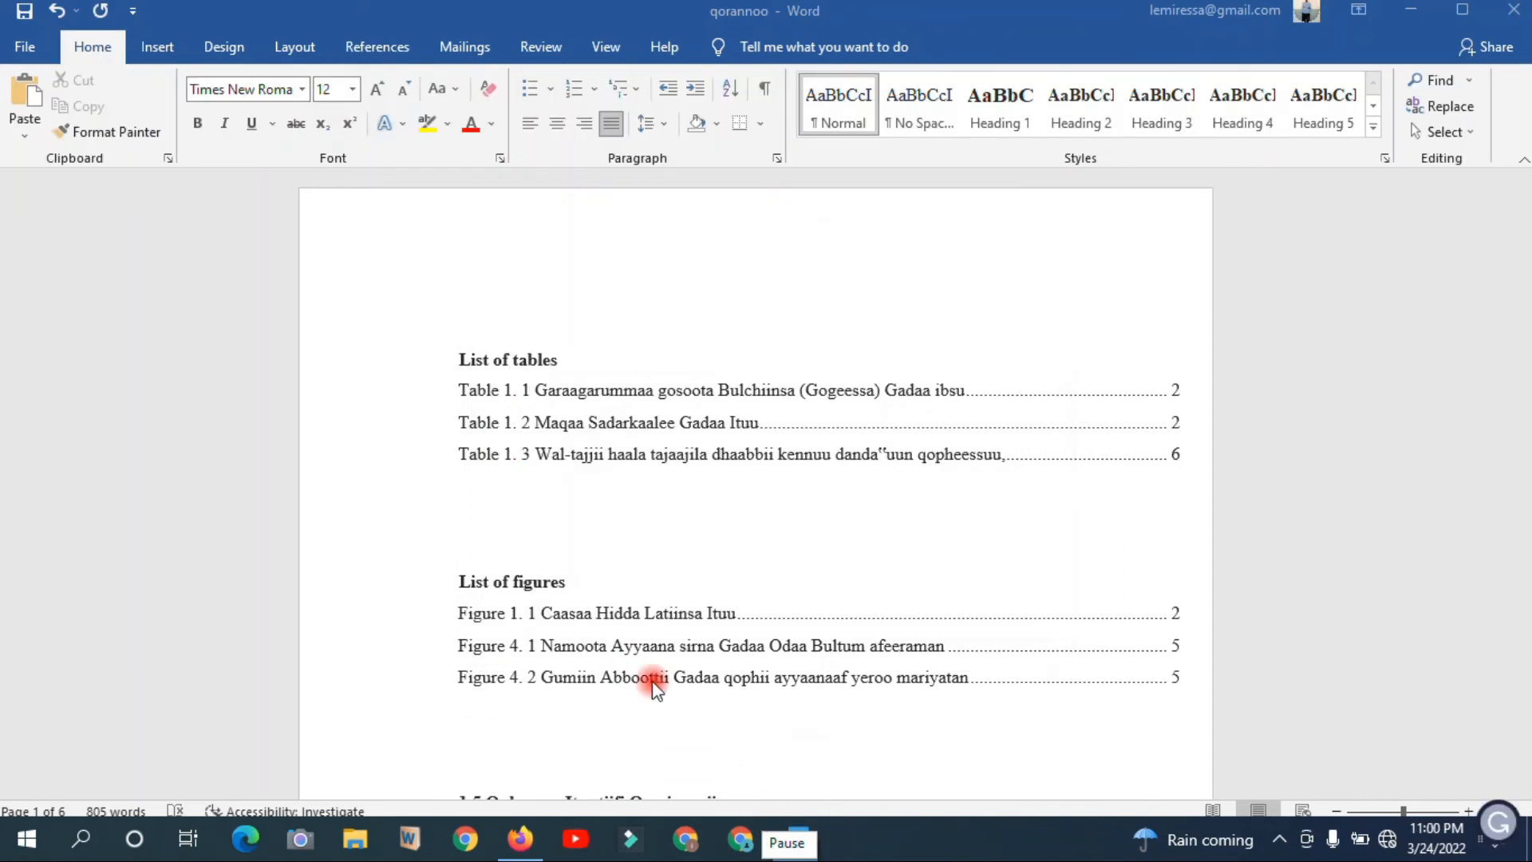
double_click(524, 571)
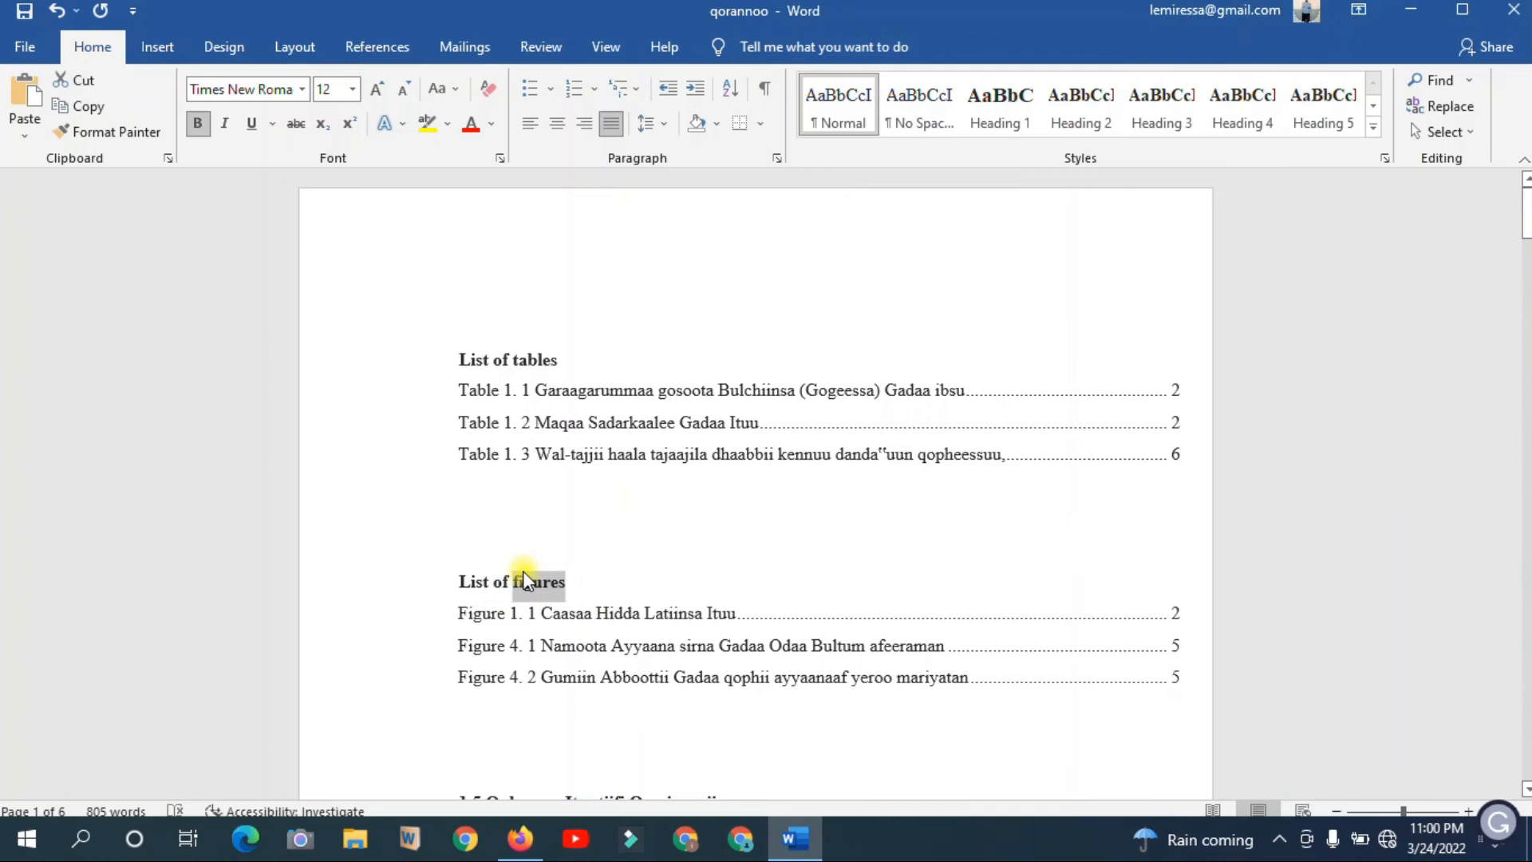
triple_click(523, 571)
double_click(524, 572)
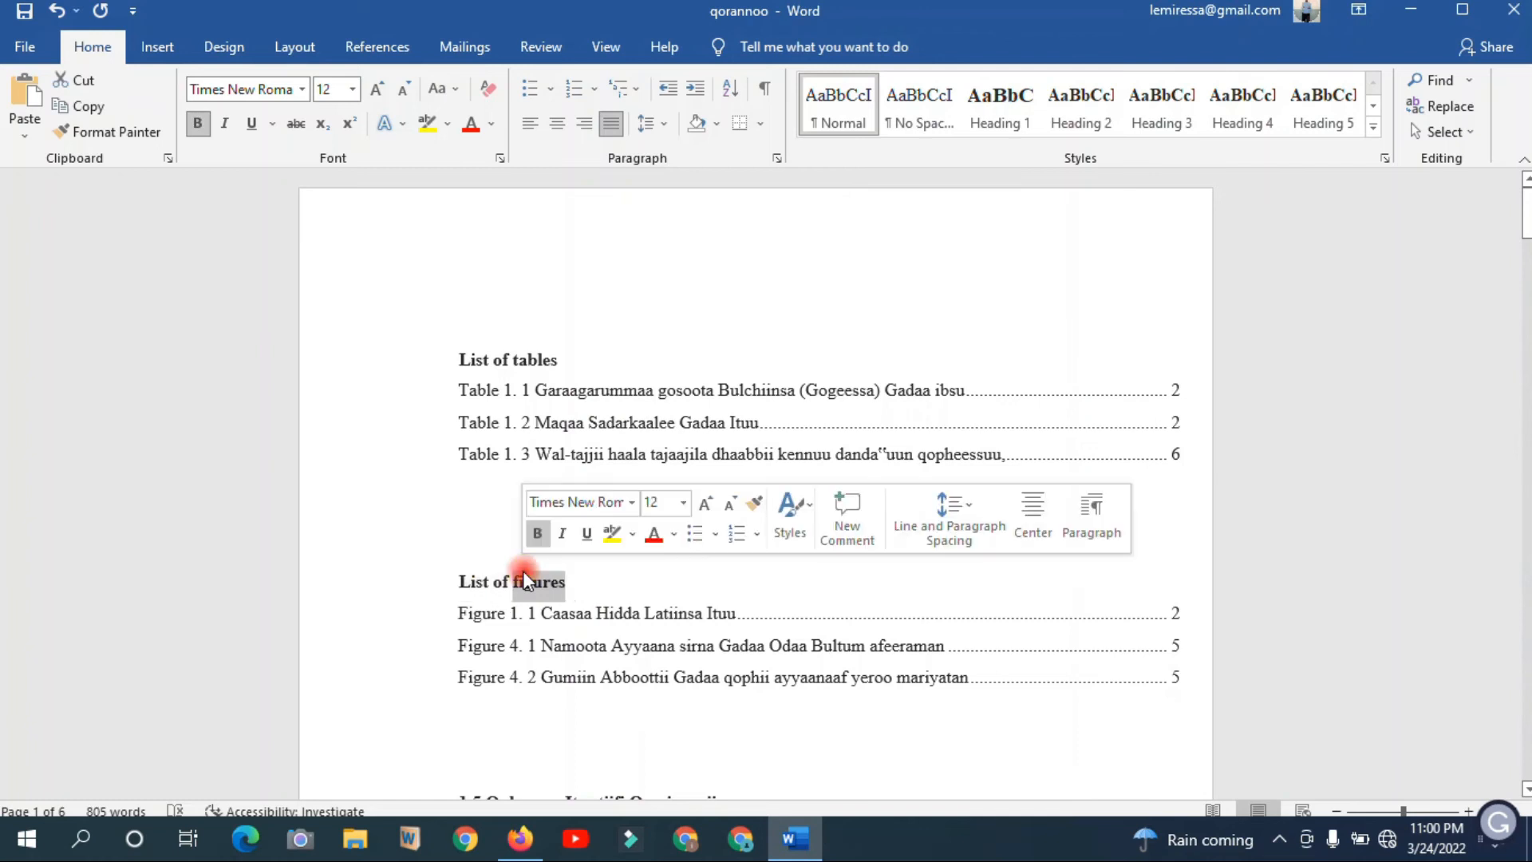
click(523, 572)
triple_click(523, 571)
double_click(523, 571)
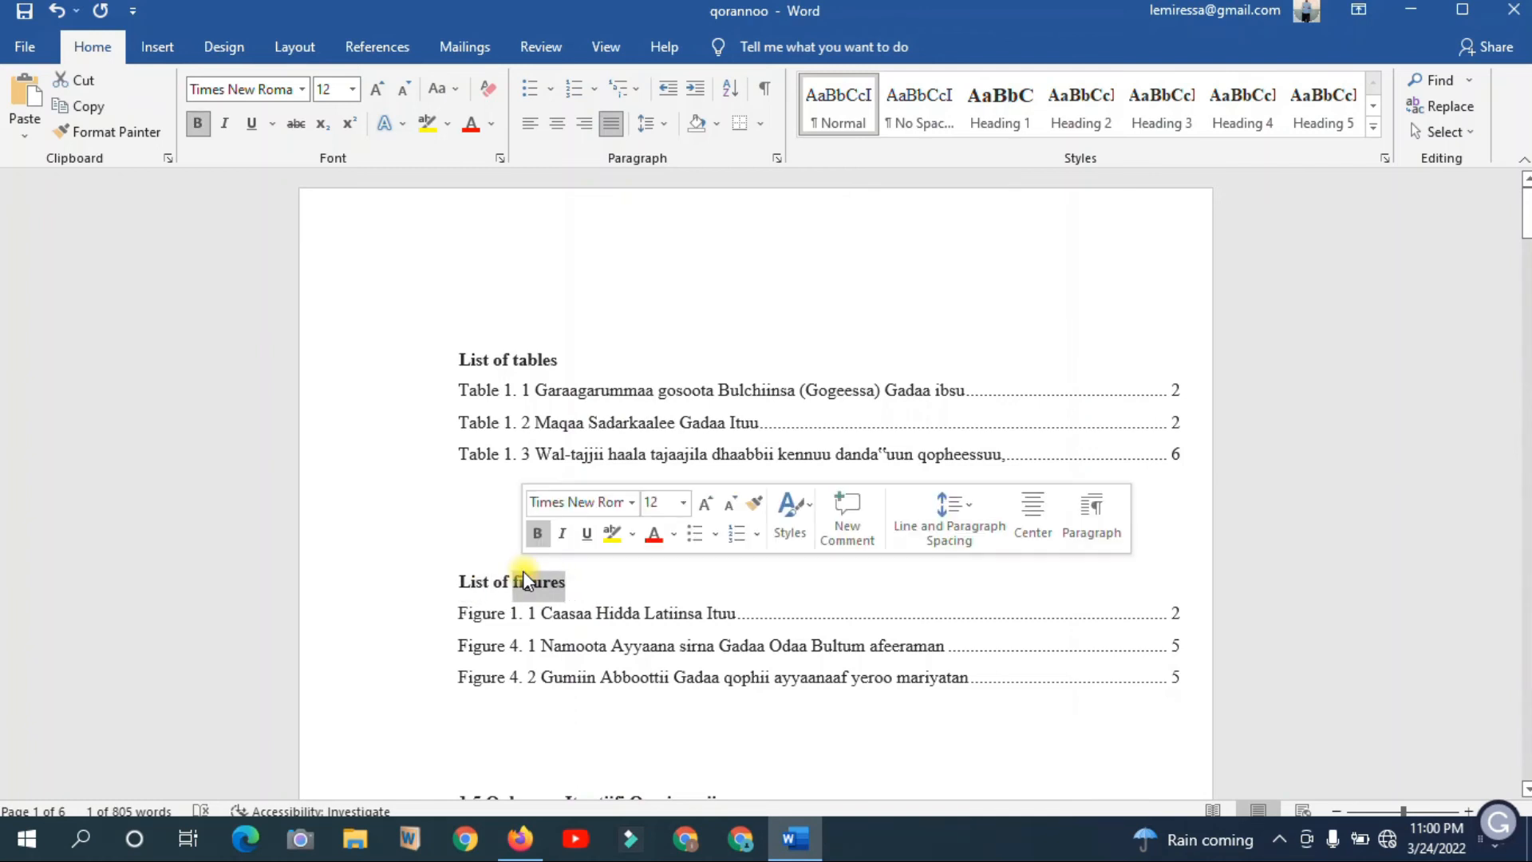
triple_click(523, 572)
Start a new caption label named "table 2." from the caption settings.
click(377, 47)
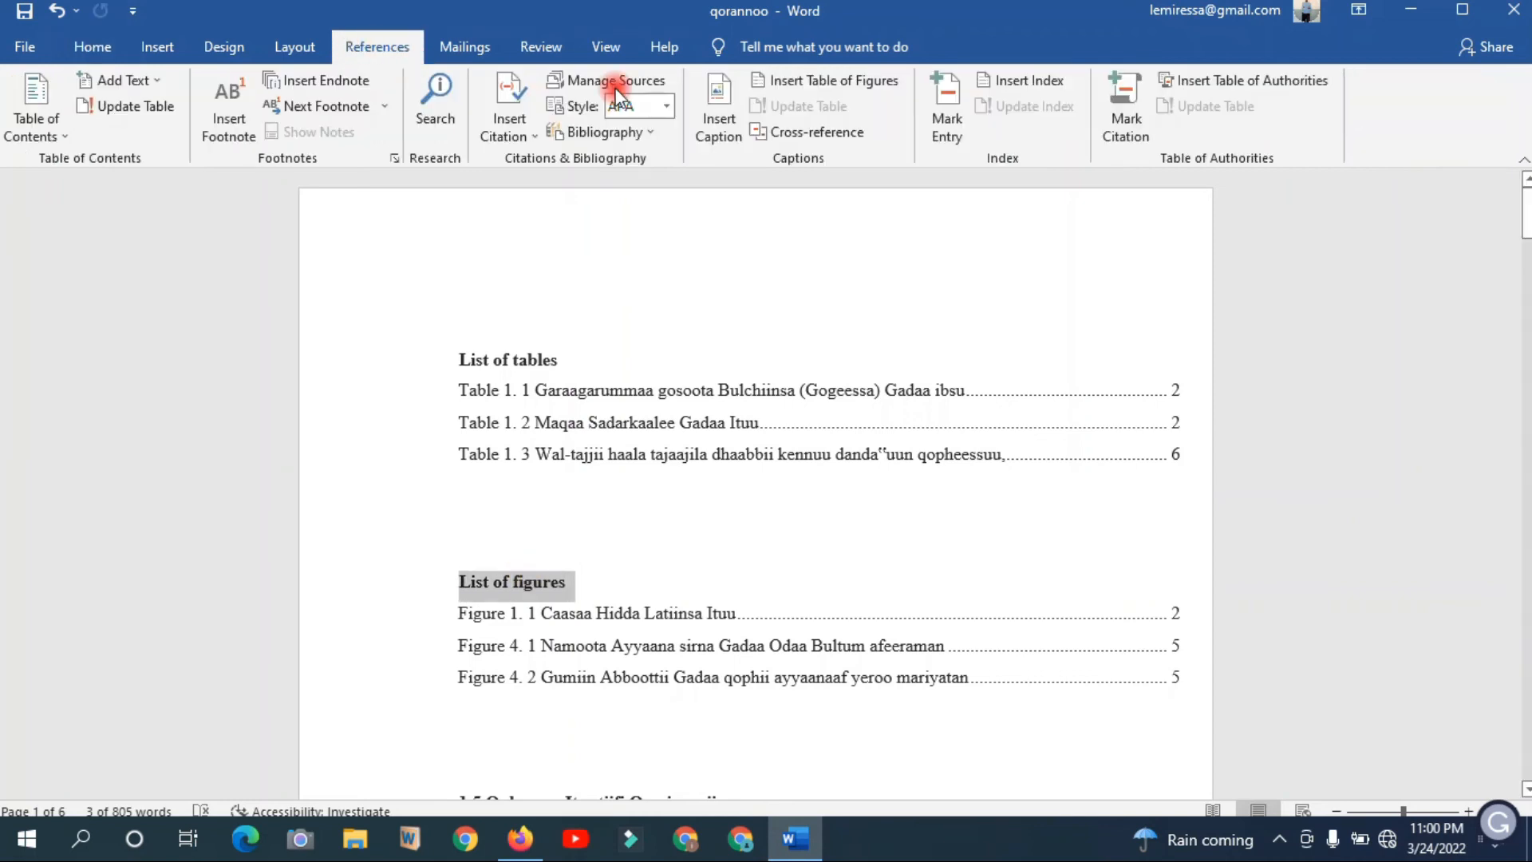
click(717, 108)
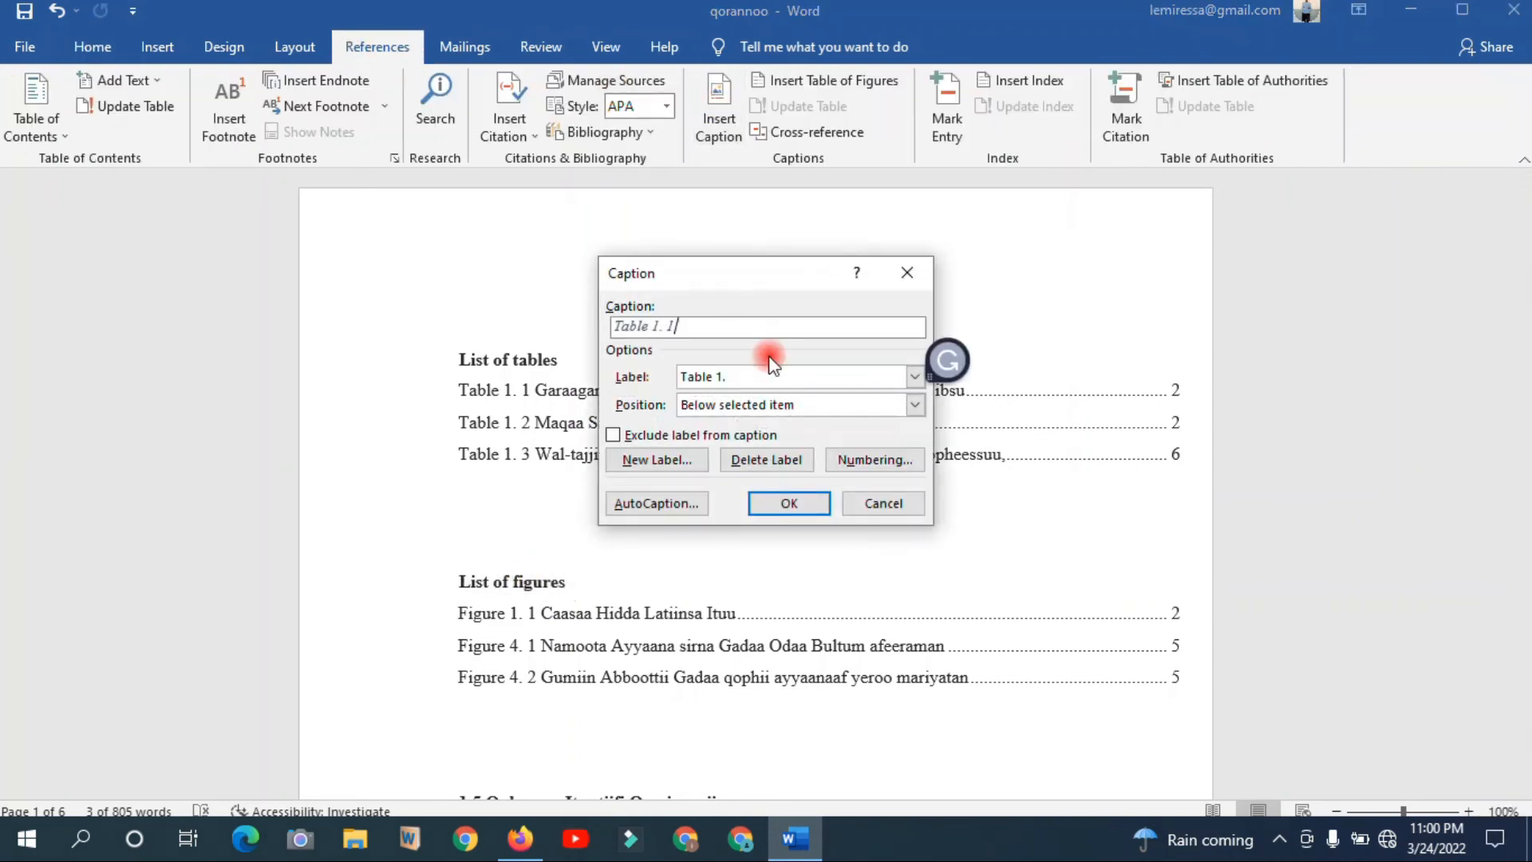
click(655, 459)
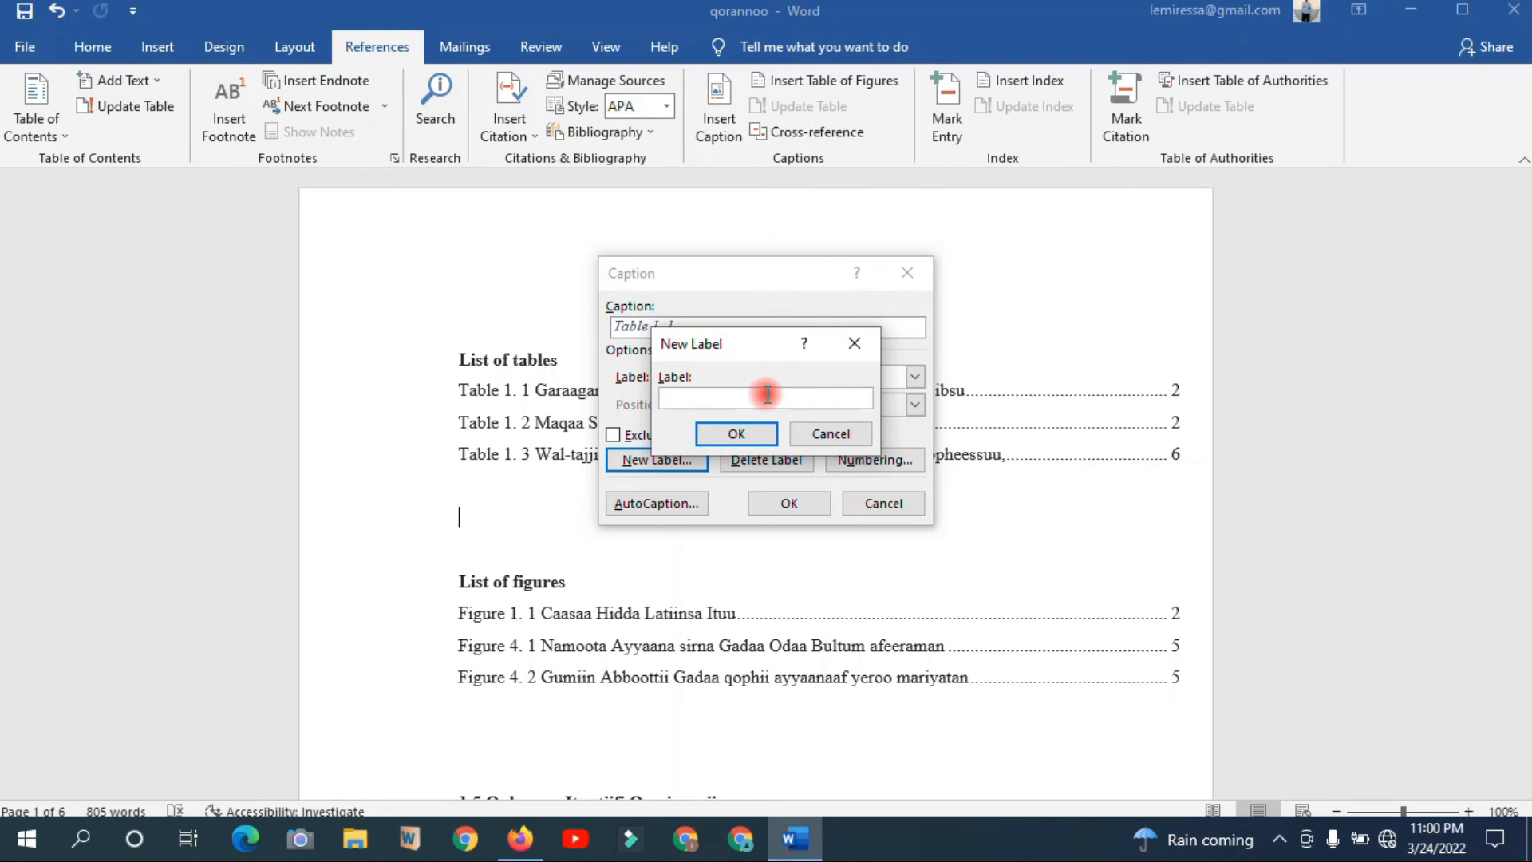
text(t)
click(792, 405)
key(BackSpace)
key(BackSpace)
key(BackSpace)
text(table 2.)
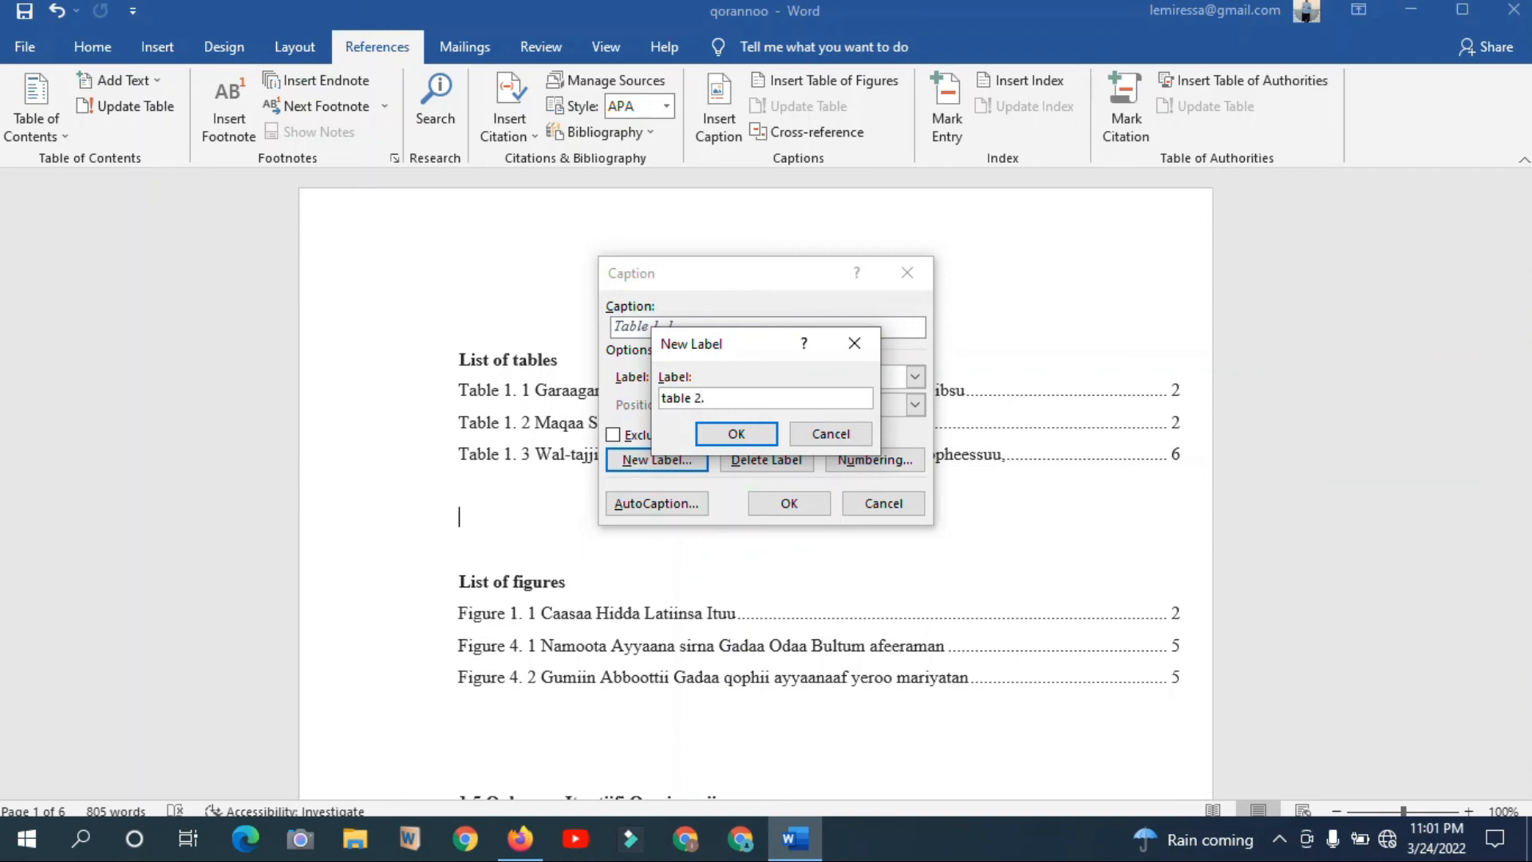
Try numbered figure names in place of "table 2." for the new label, and discard both the label and the caption.
key(BackSpace)
key(BackSpace)
key(BackSpace)
key(BackSpace)
key(BackSpace)
key(BackSpace)
key(BackSpace)
key(BackSpace)
key(BackSpace)
key(BackSpace)
text(figgure 1)
key(BackSpace)
text(2.)
key(BackSpace)
text(3.)
click(862, 343)
click(907, 273)
click(625, 500)
click(627, 498)
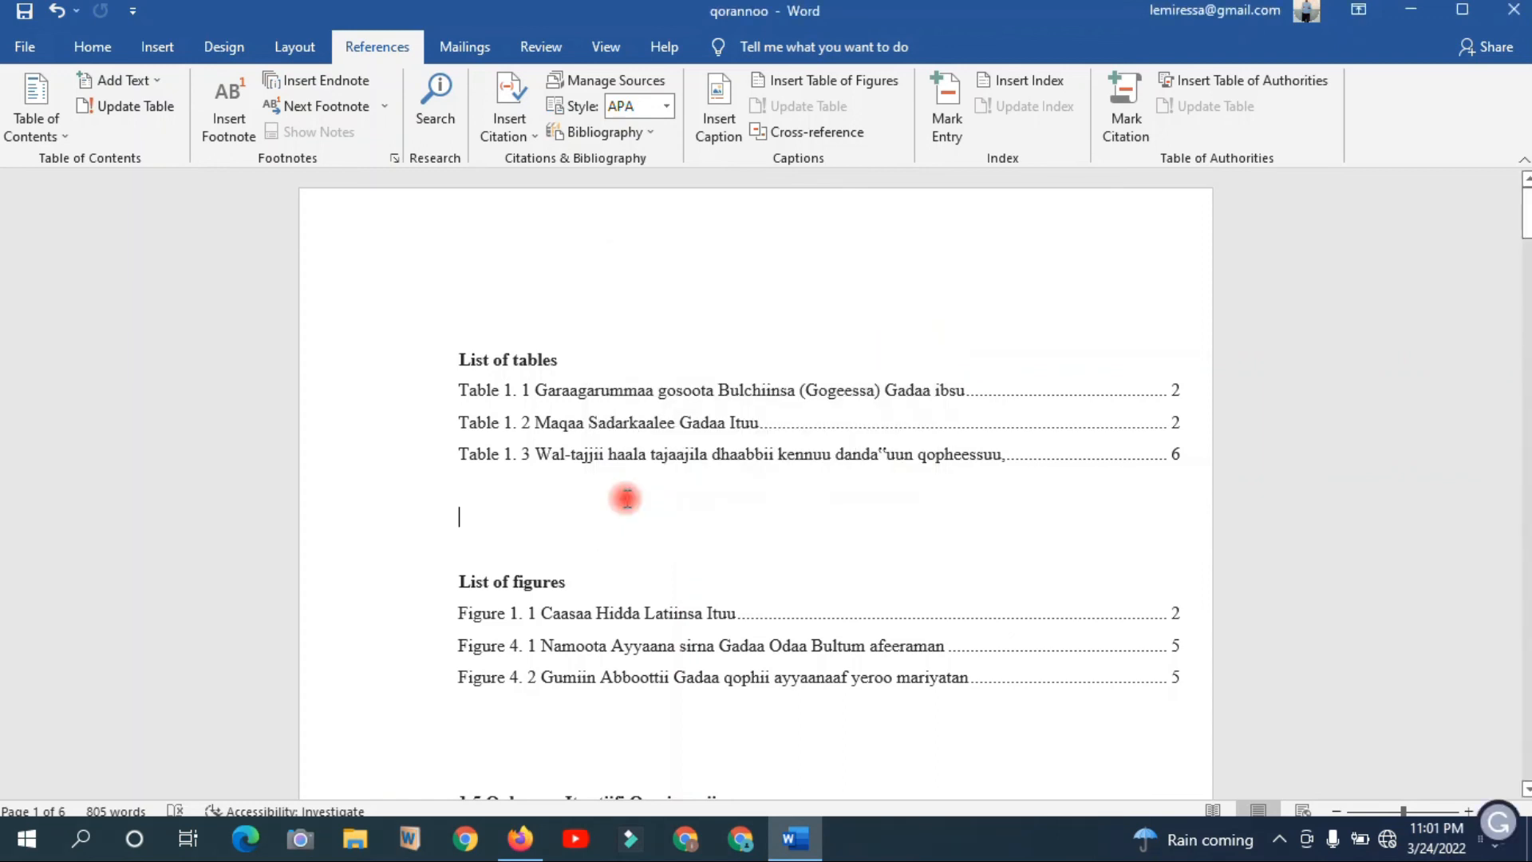
Replace the "Table 1. 1" label above the table starting with Boorana with an automatic caption using the "Table 1." label.
scroll(625, 499, down, 15)
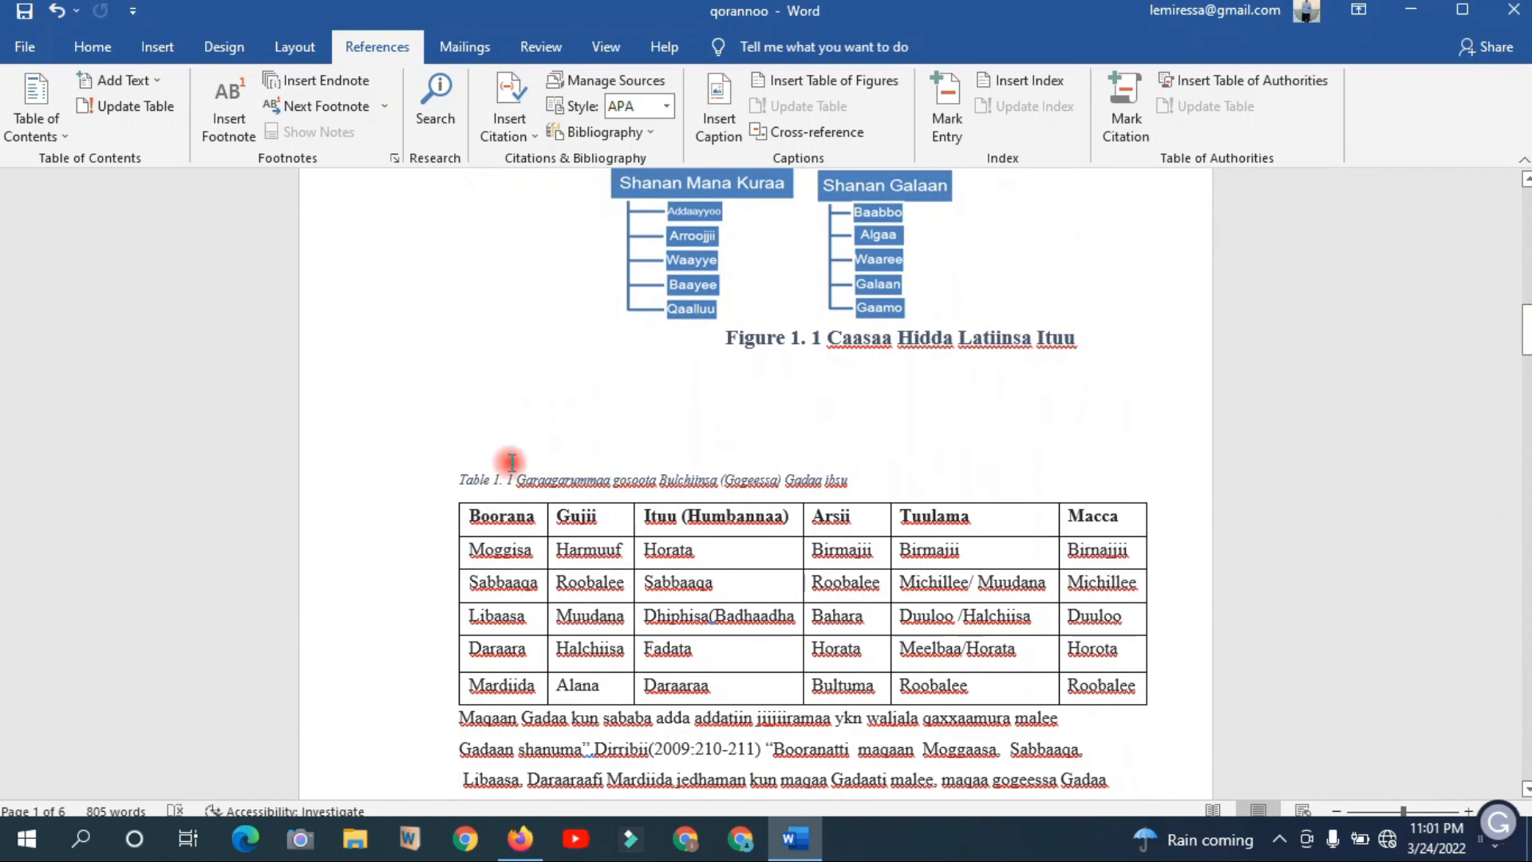
drag(514, 479, 459, 480)
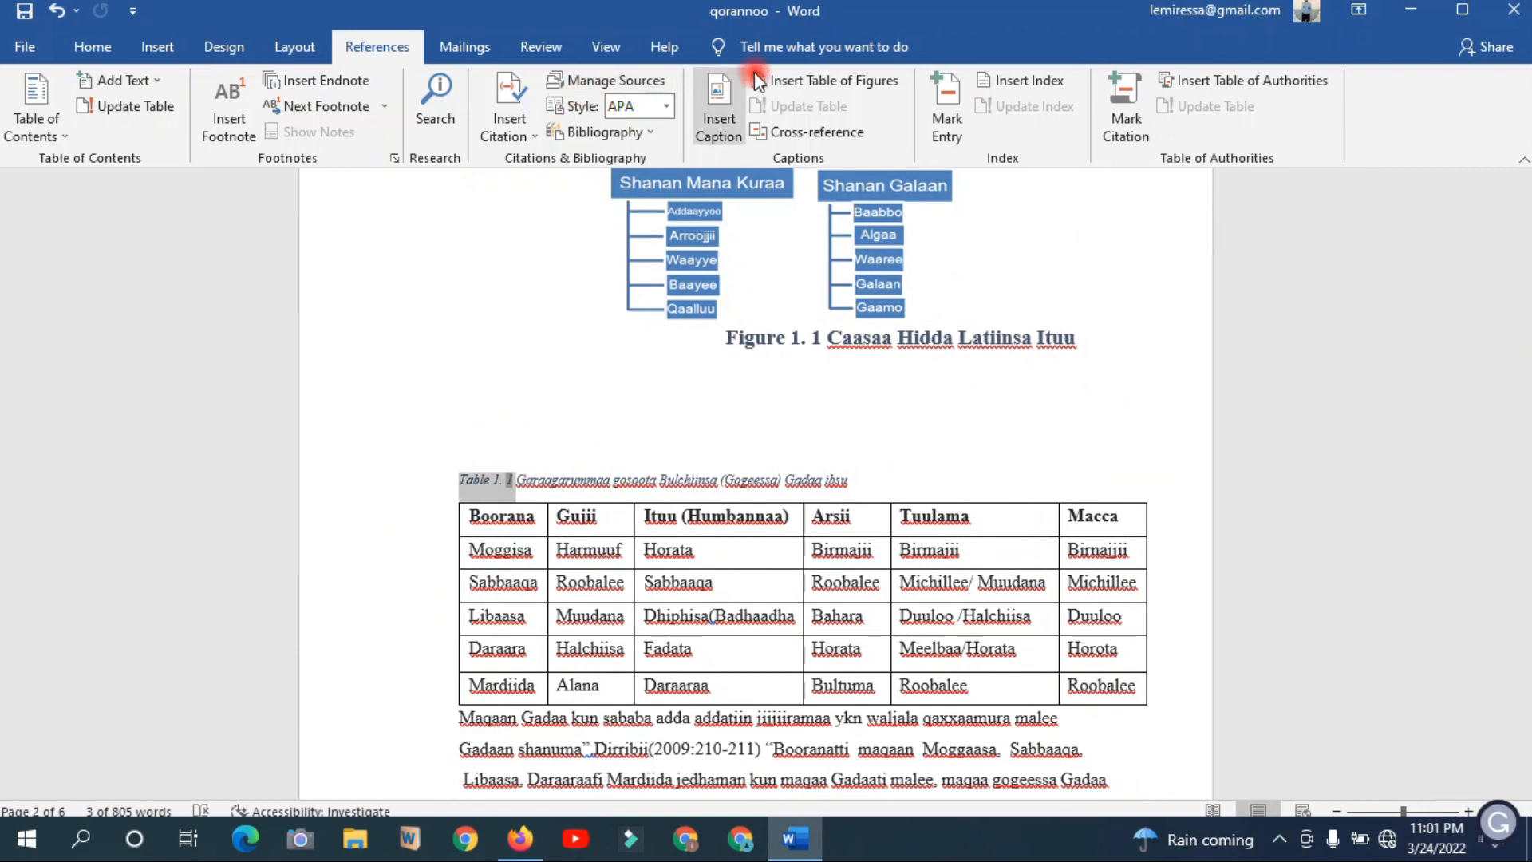
click(725, 93)
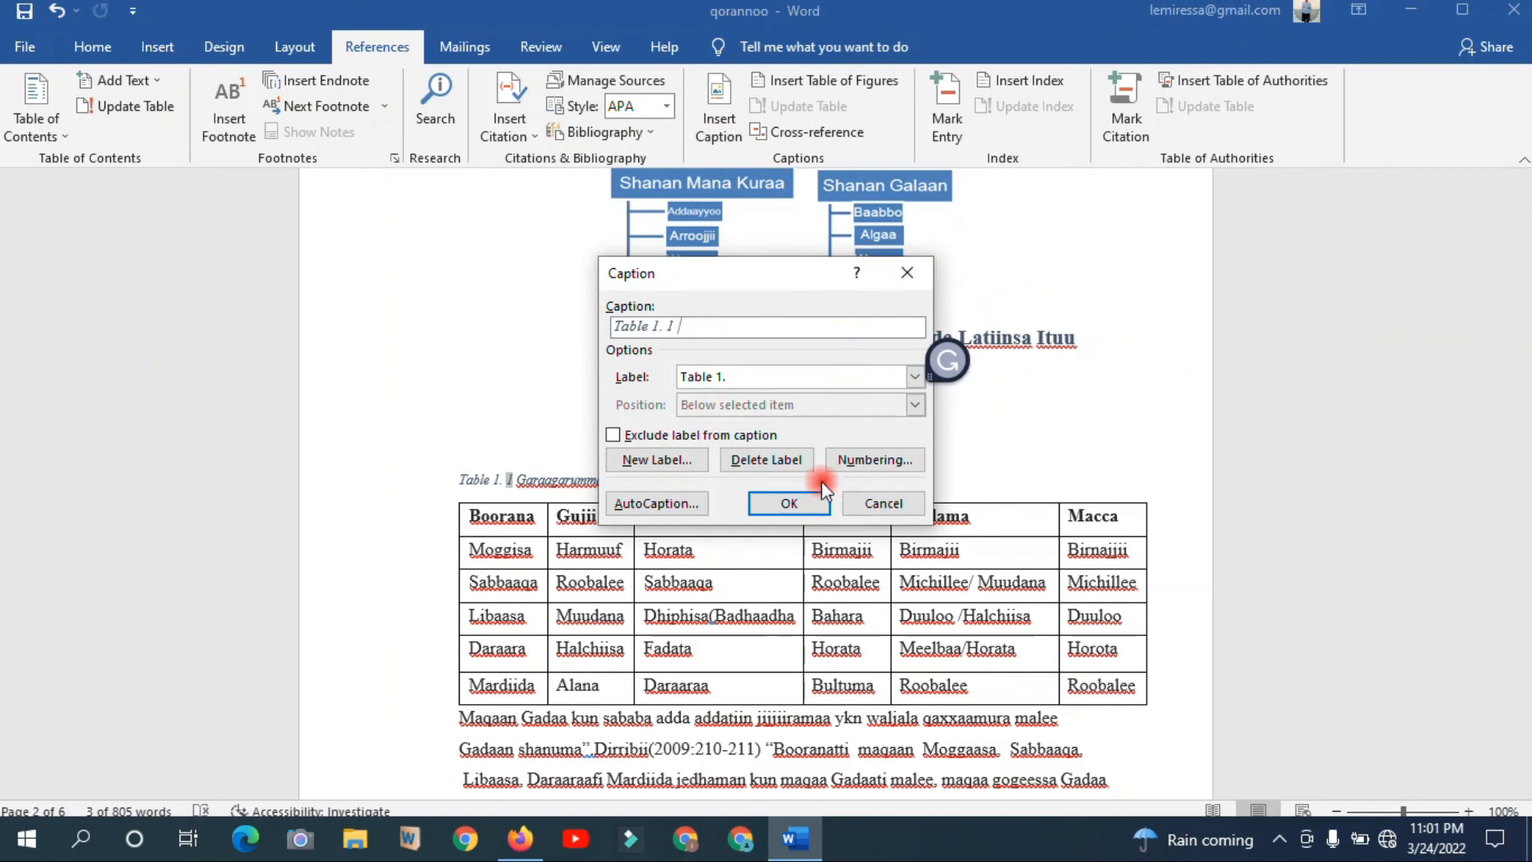
click(796, 504)
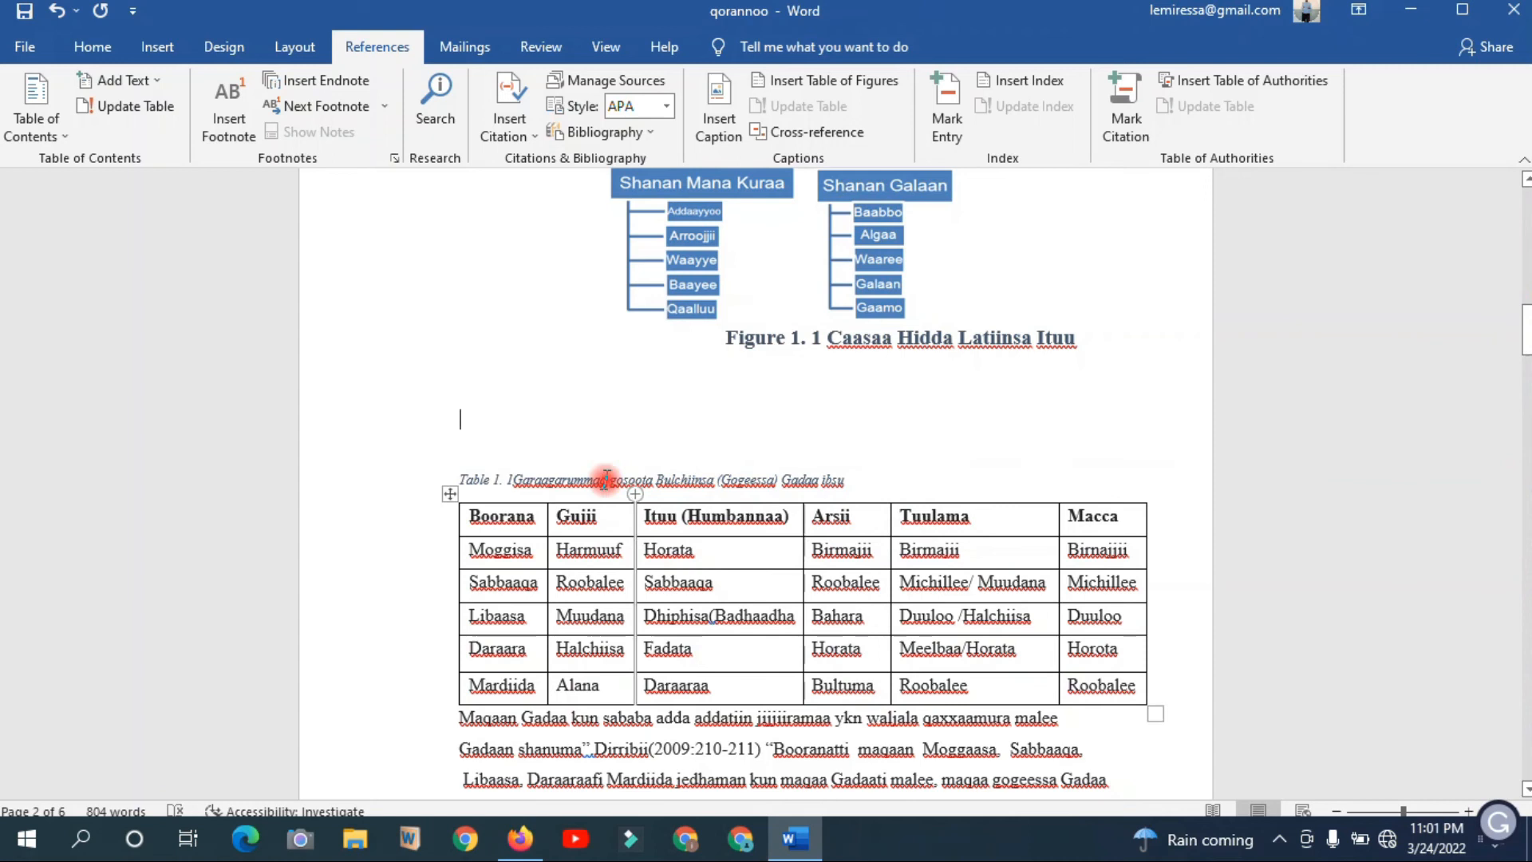
Select the "Figure 1. 1" label below the diagram and check the caption labels offered for it.
click(861, 373)
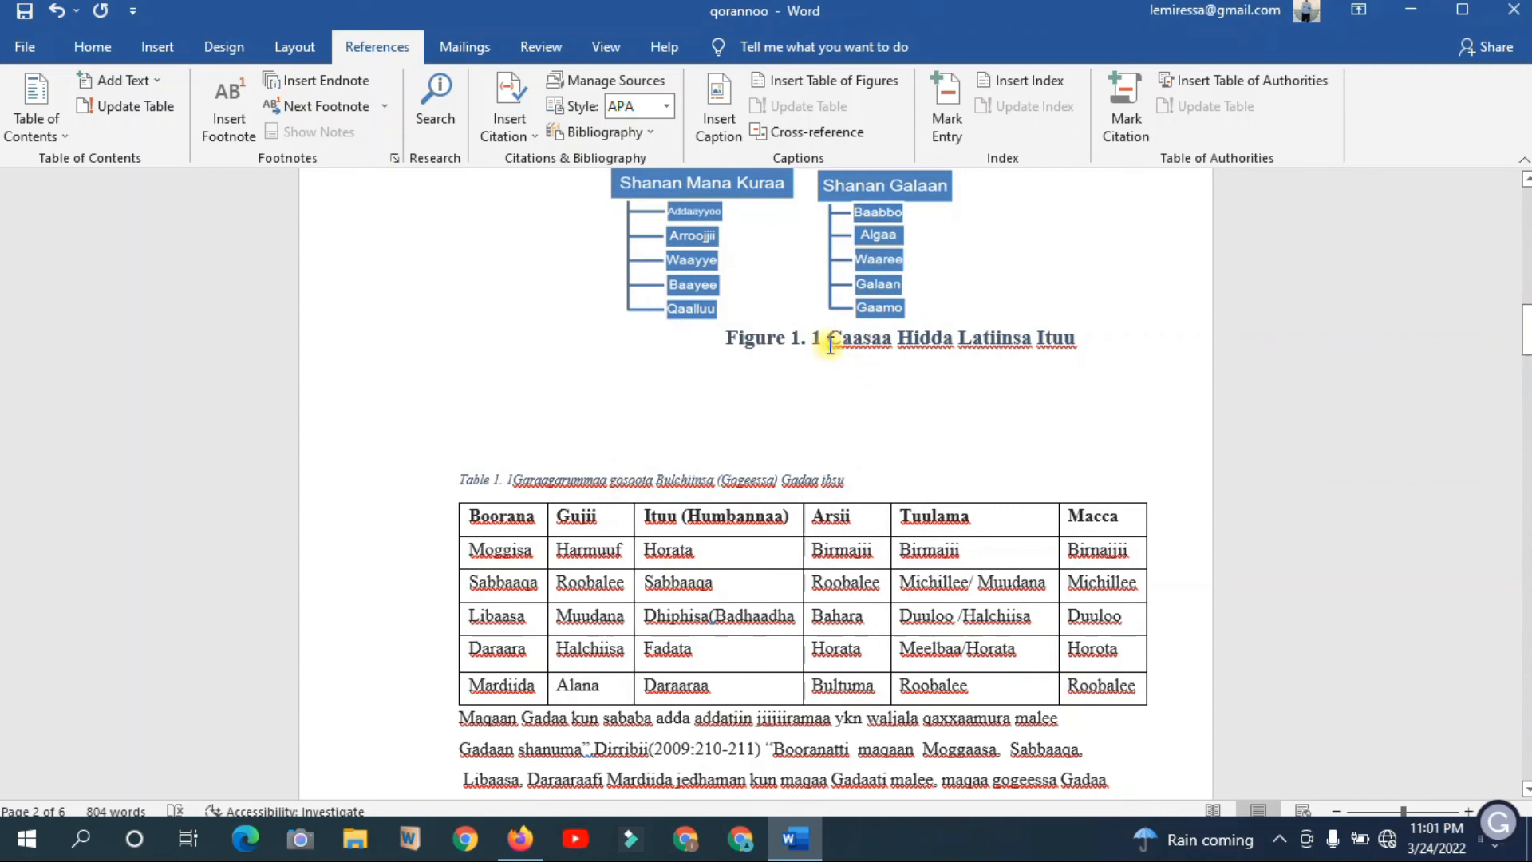
double_click(834, 343)
click(828, 341)
drag(828, 341, 728, 341)
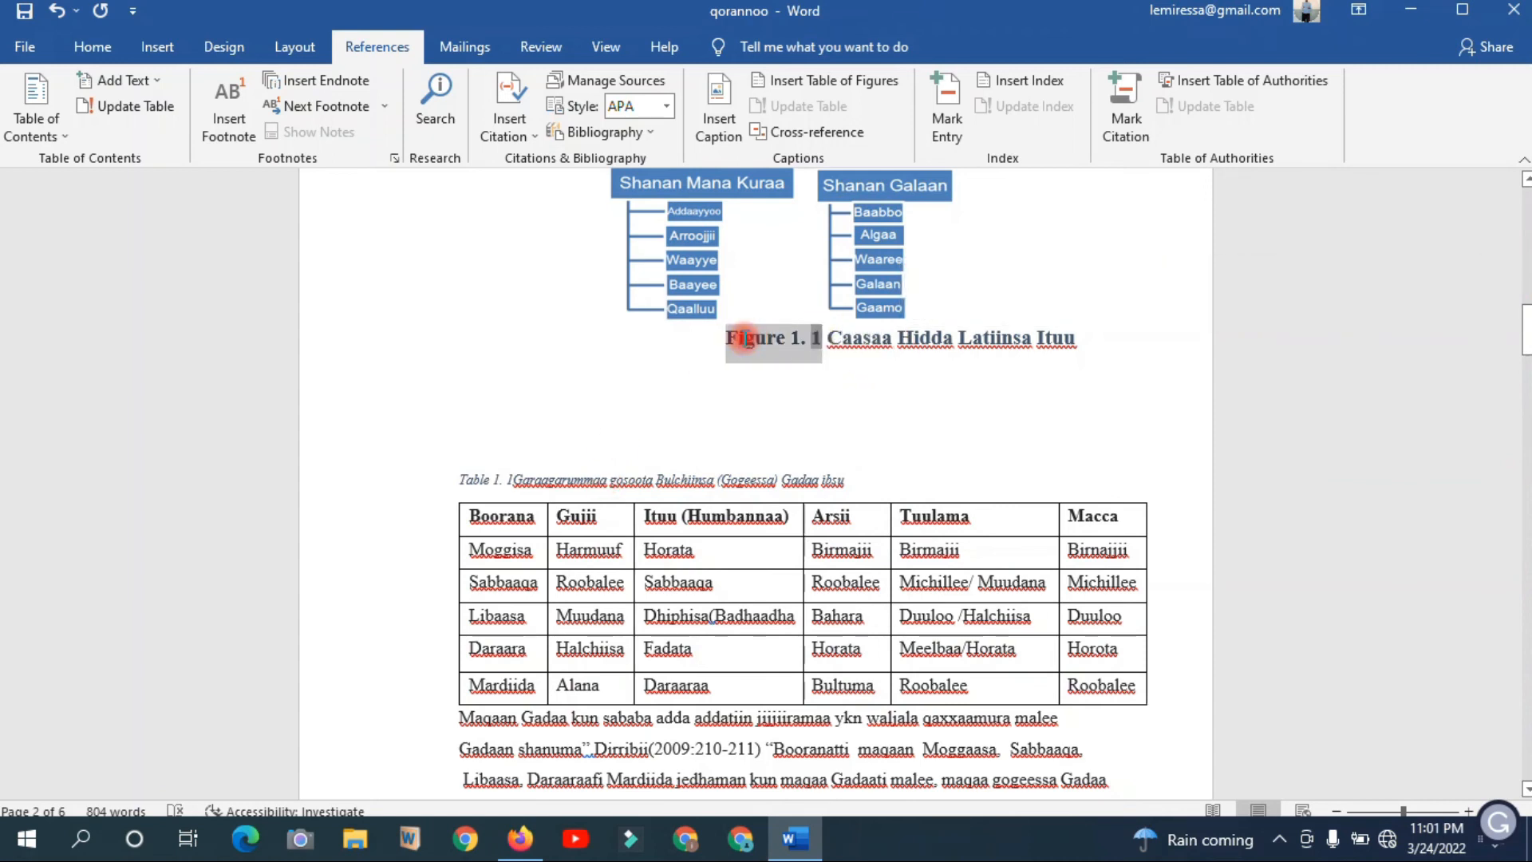
click(723, 90)
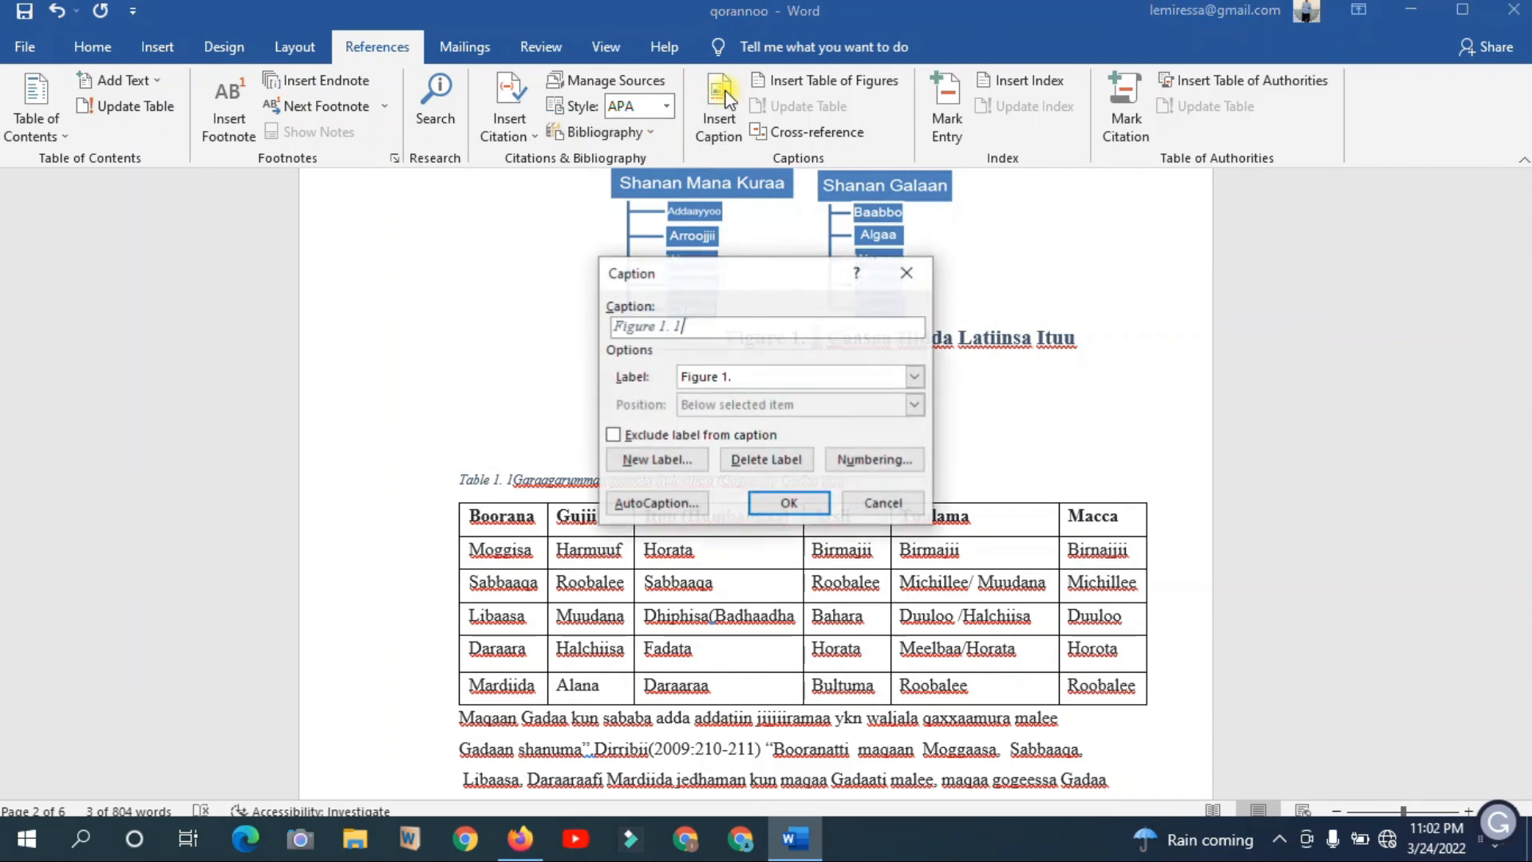
click(712, 375)
click(714, 377)
click(716, 378)
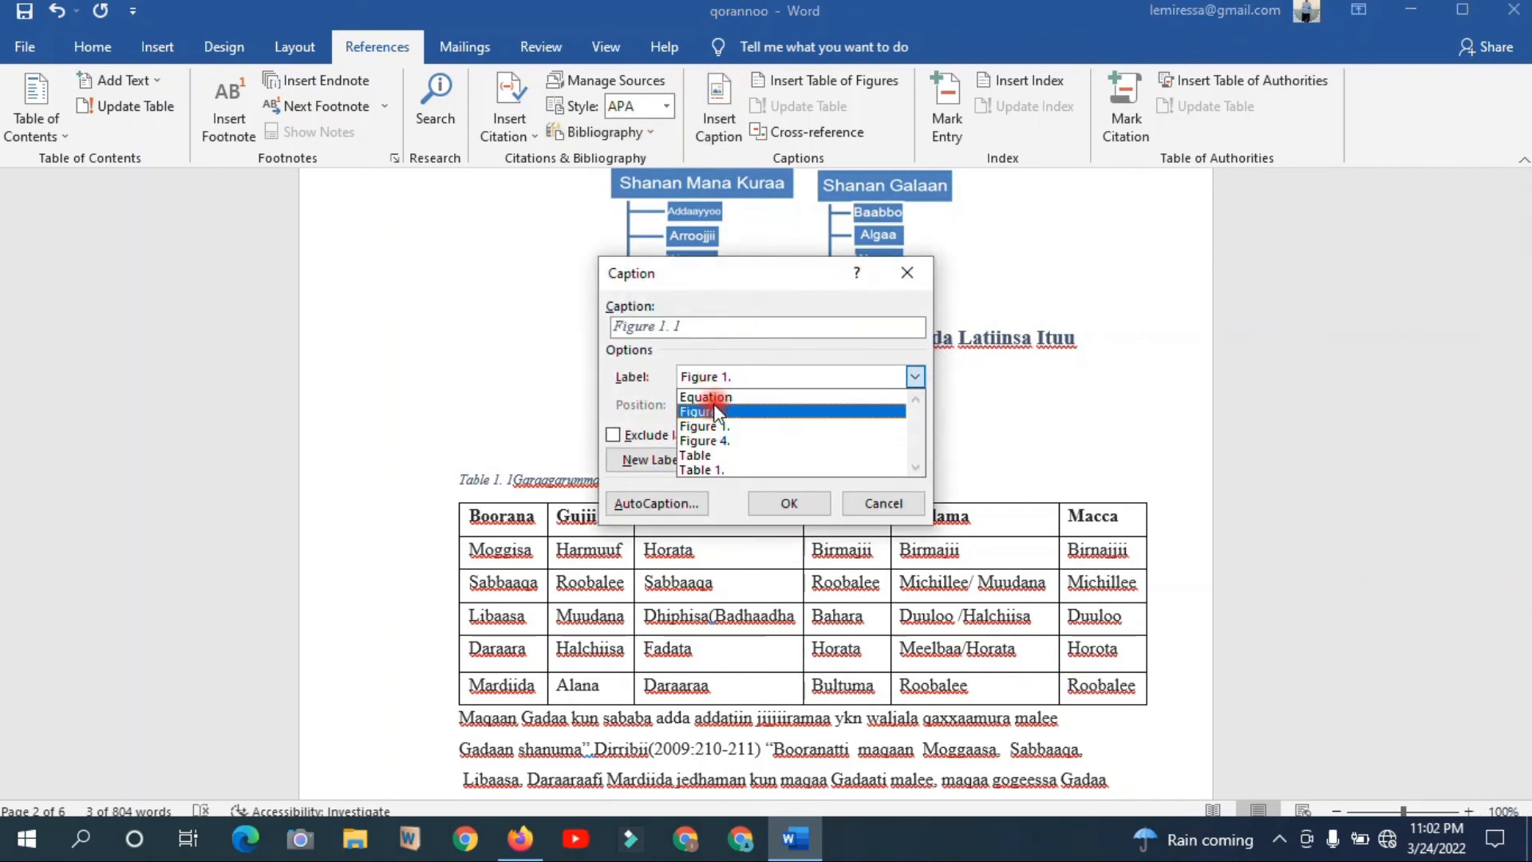